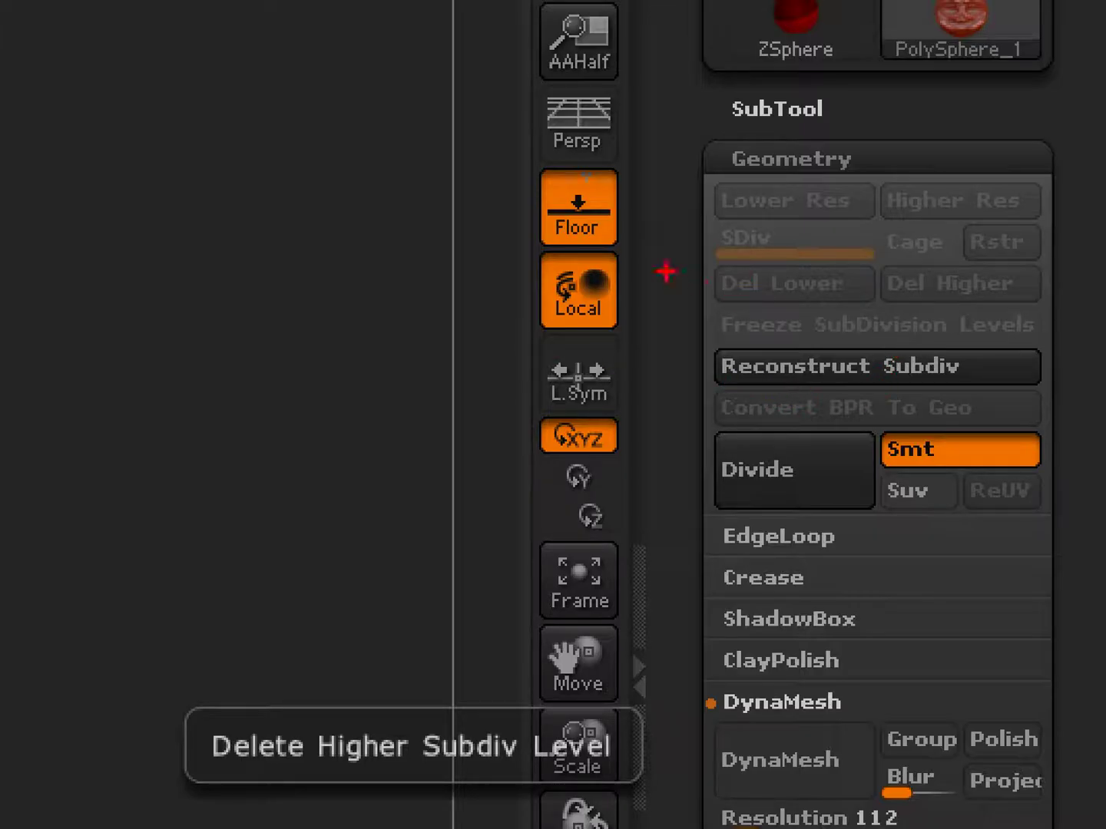
Make several exploratory drags across the sculpt canvas, cancelling once with Escape
{"action": "left_click_drag", "start_coordinate": [662, 244], "coordinate": [706, 298]}
{"action": "left_click_drag", "start_coordinate": [659, 345], "coordinate": [734, 361]}
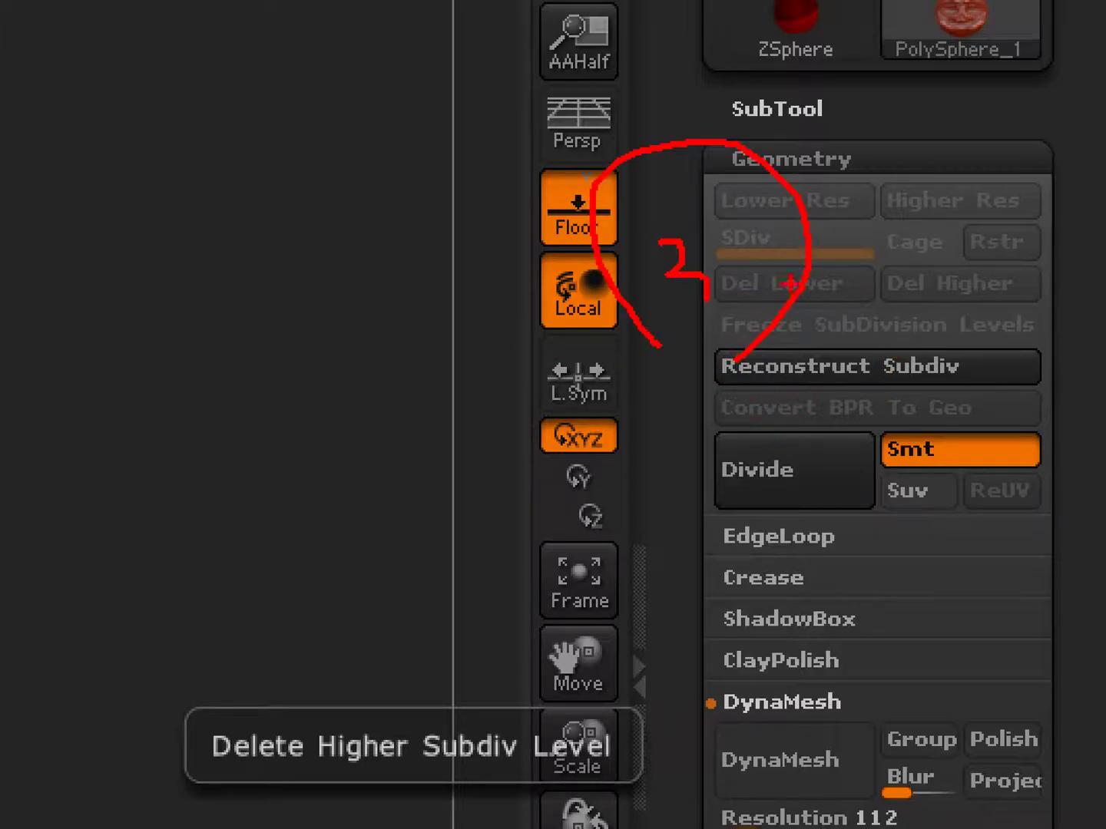
{"action": "mouse_move", "coordinate": [735, 301]}
{"action": "left_mouse_down"}
{"action": "mouse_move", "coordinate": [875, 263]}
{"action": "mouse_move", "coordinate": [687, 290]}
{"action": "mouse_move", "coordinate": [743, 316]}
{"action": "left_mouse_up"}
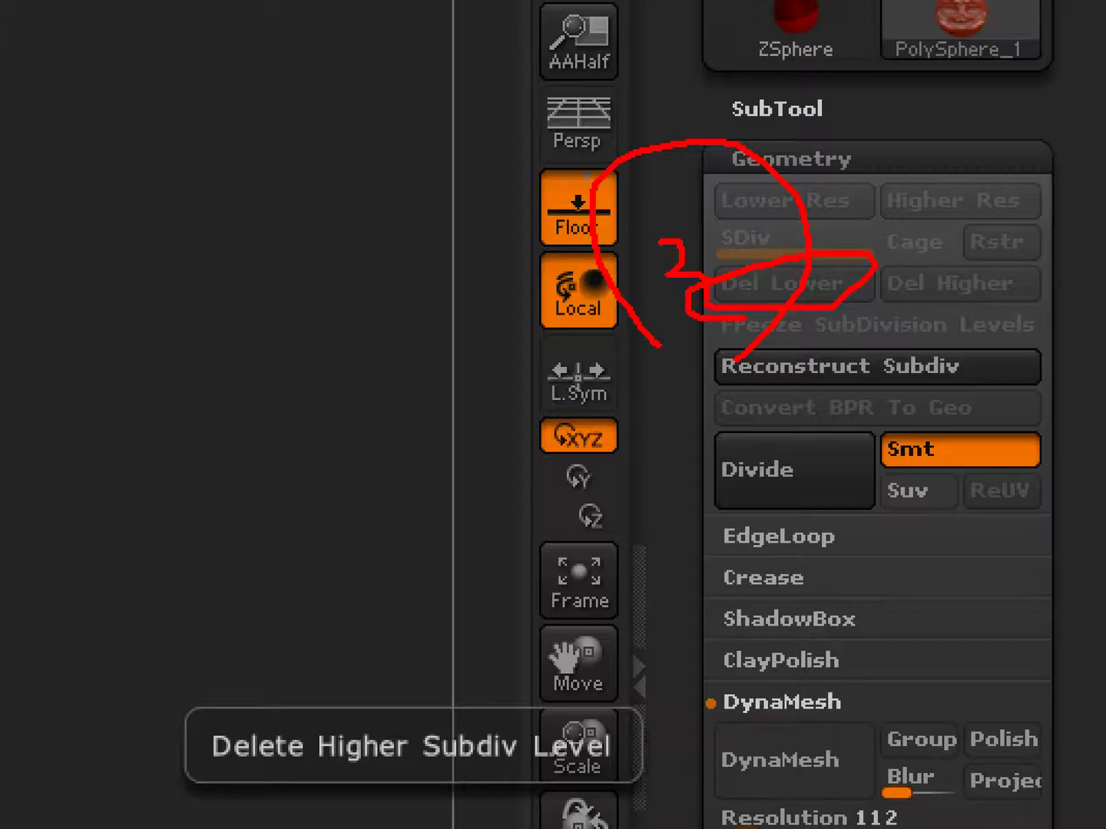
{"action": "mouse_move", "coordinate": [1012, 152]}
{"action": "left_mouse_down"}
{"action": "mouse_move", "coordinate": [964, 216]}
{"action": "mouse_move", "coordinate": [808, 314]}
{"action": "left_mouse_up"}
{"action": "left_click_drag", "start_coordinate": [825, 191], "coordinate": [984, 285]}
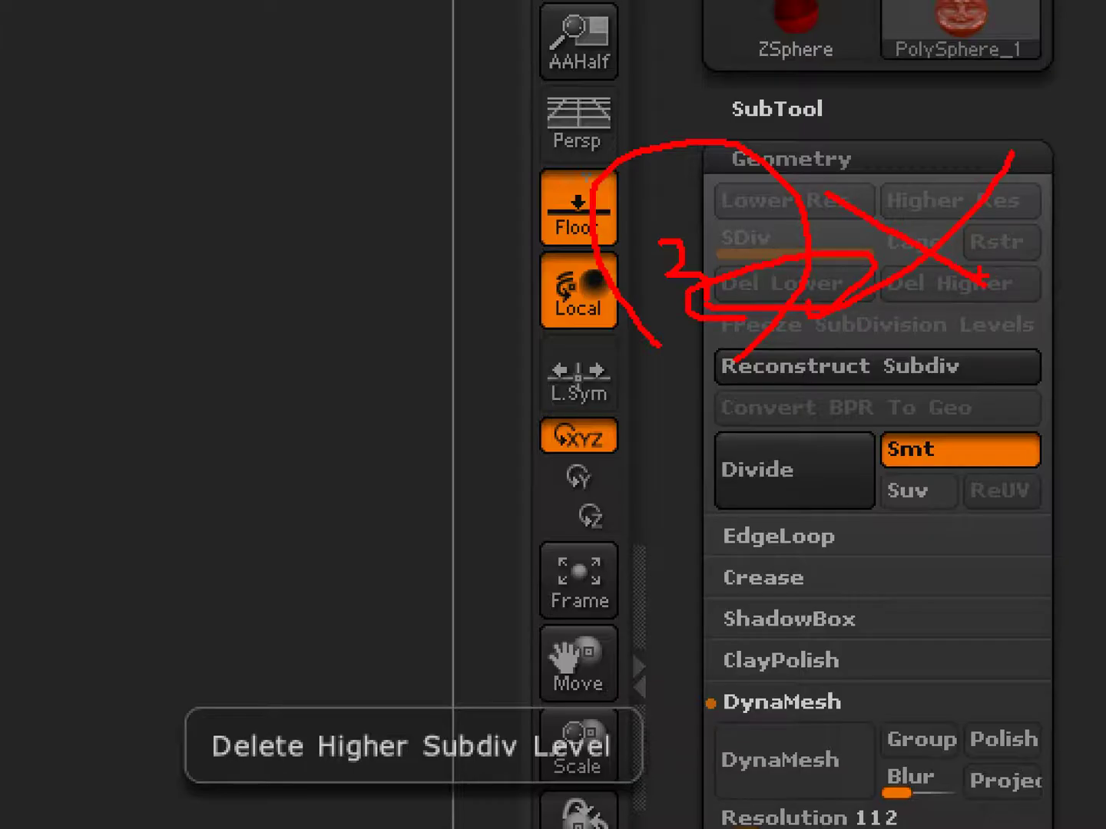
{"action": "key", "text": "Escape"}
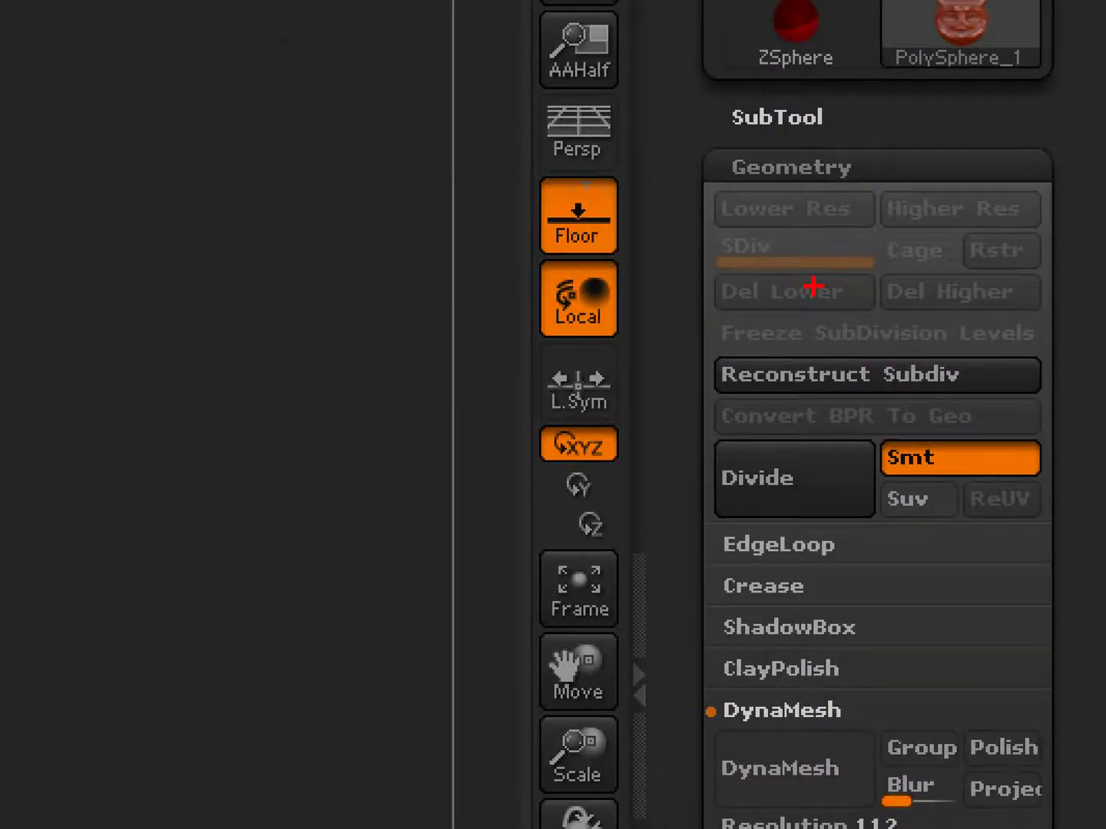
{"action": "left_click_drag", "start_coordinate": [914, 182], "coordinate": [723, 350]}
{"action": "left_click_drag", "start_coordinate": [744, 178], "coordinate": [1079, 321]}
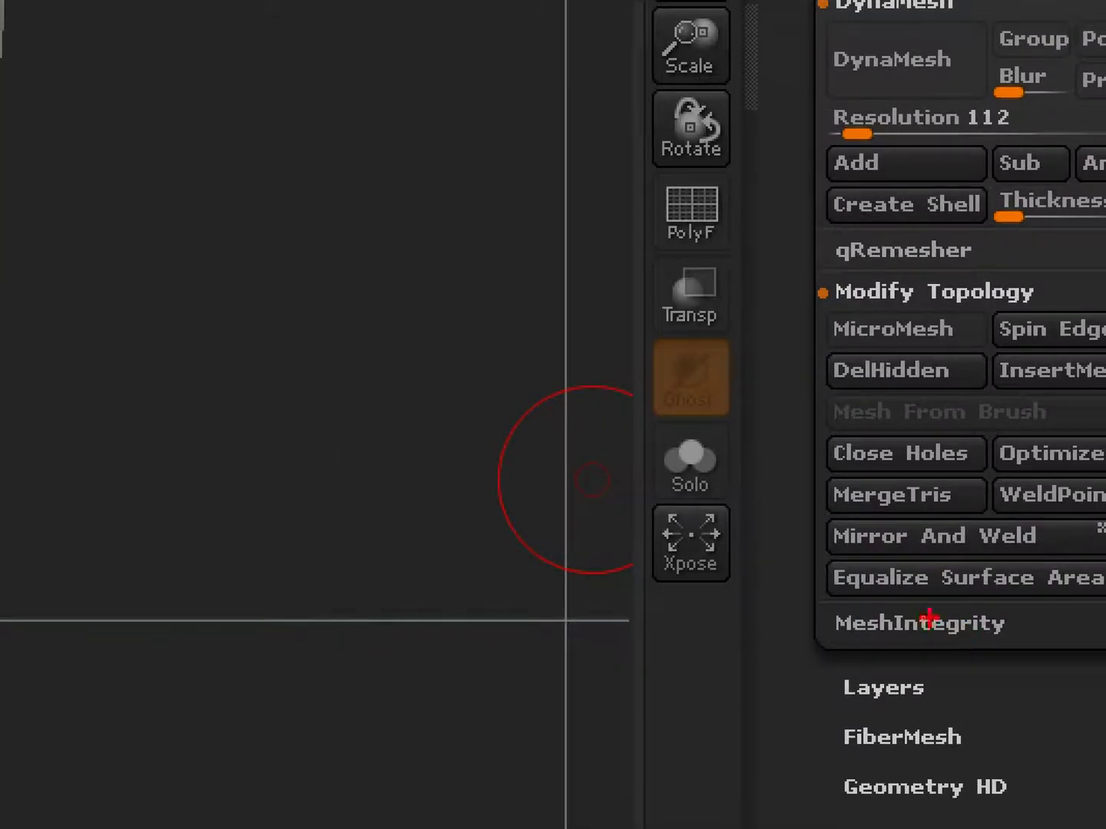
{"action": "left_click_drag", "start_coordinate": [859, 595], "coordinate": [769, 624]}
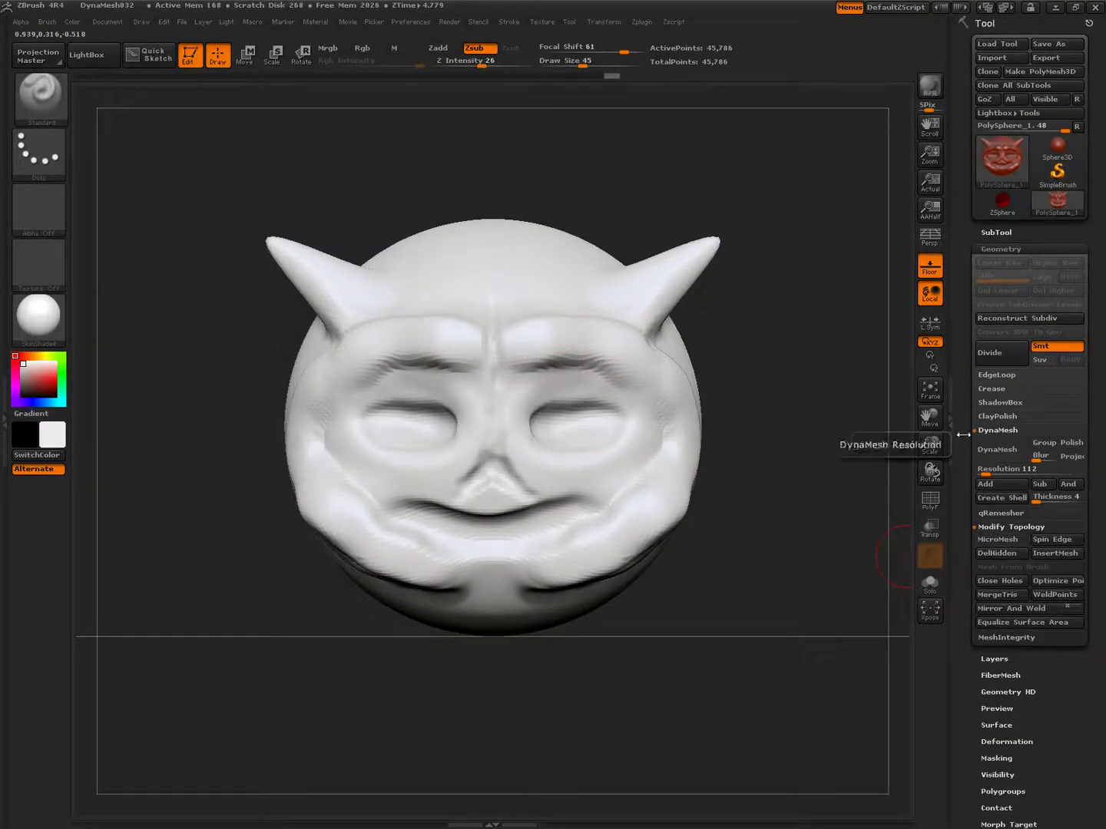
Minimize the screen recorder and the browser to get back to the ZBrush sculpt
{"action": "key", "text": "alt+Tab"}
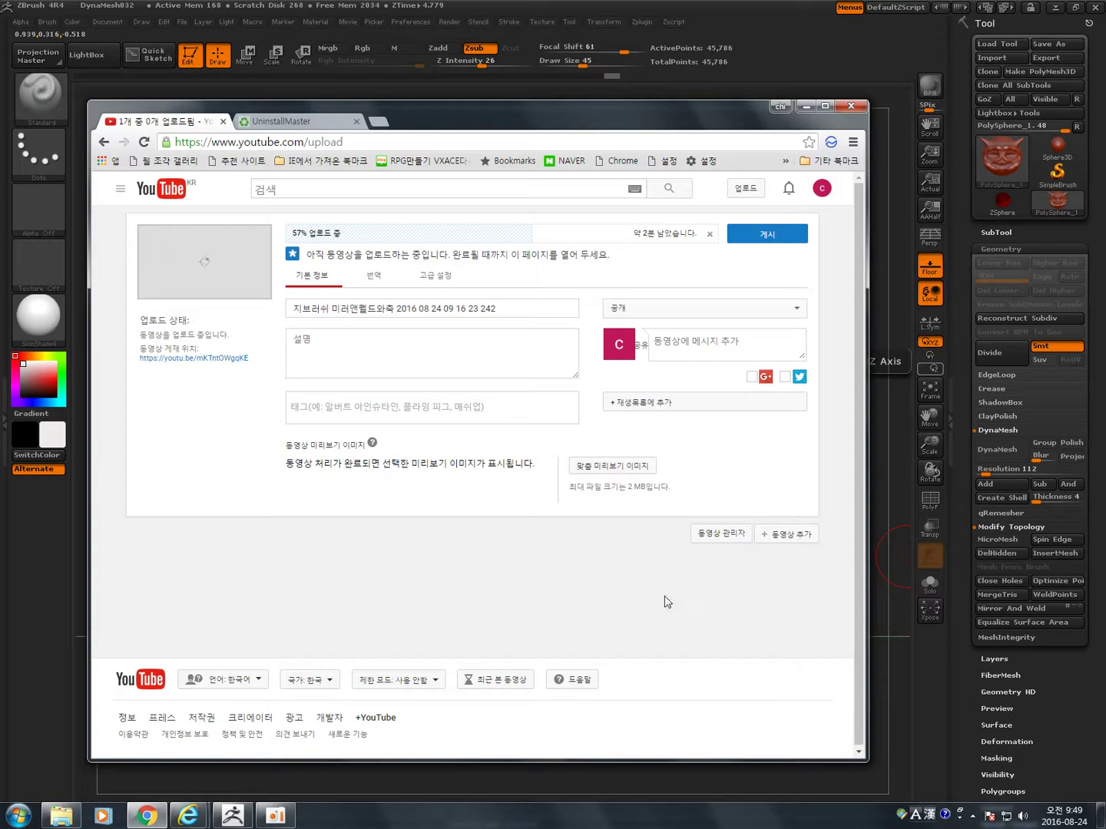
{"action": "left_click", "coordinate": [277, 815]}
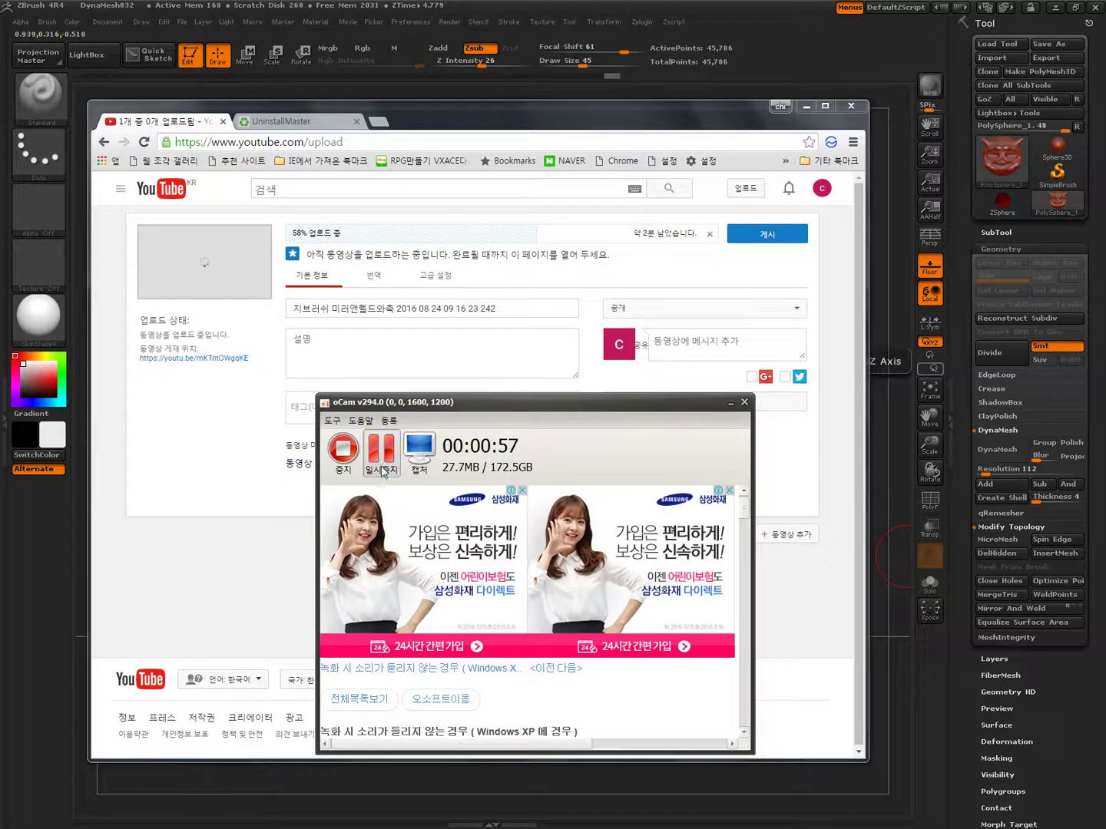
{"action": "left_click", "coordinate": [730, 402]}
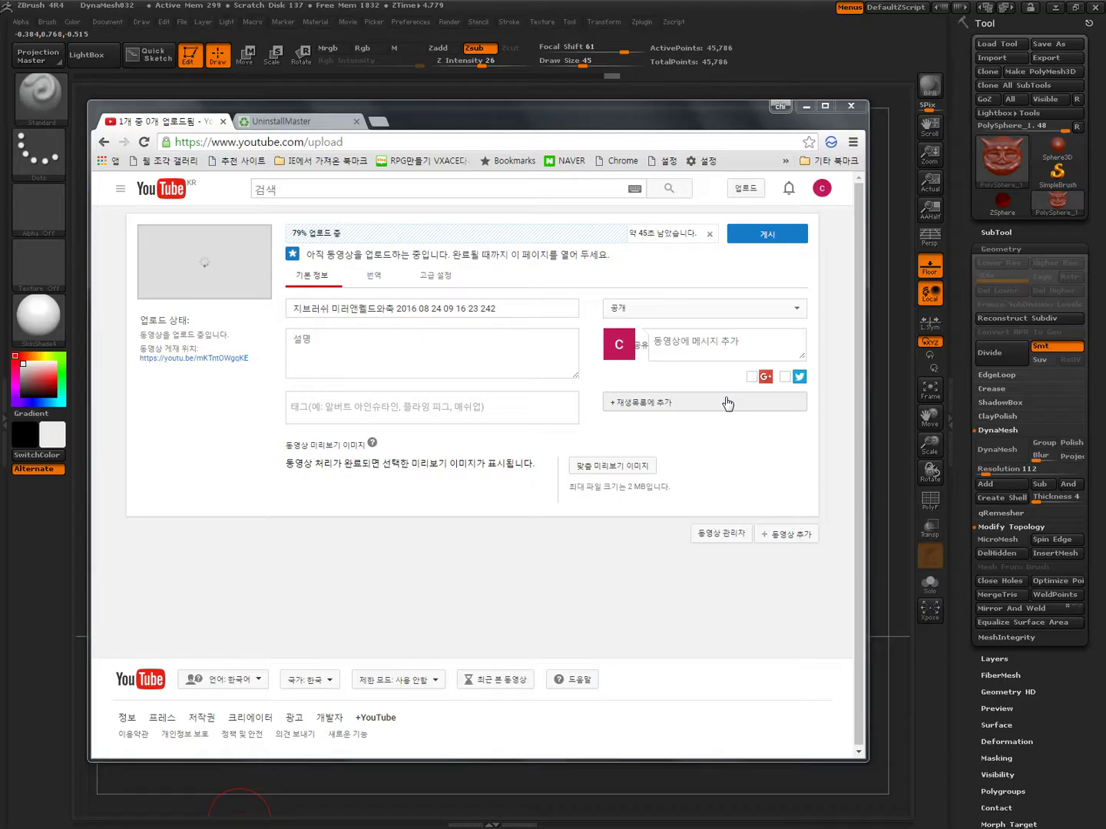
{"action": "left_click", "coordinate": [806, 106]}
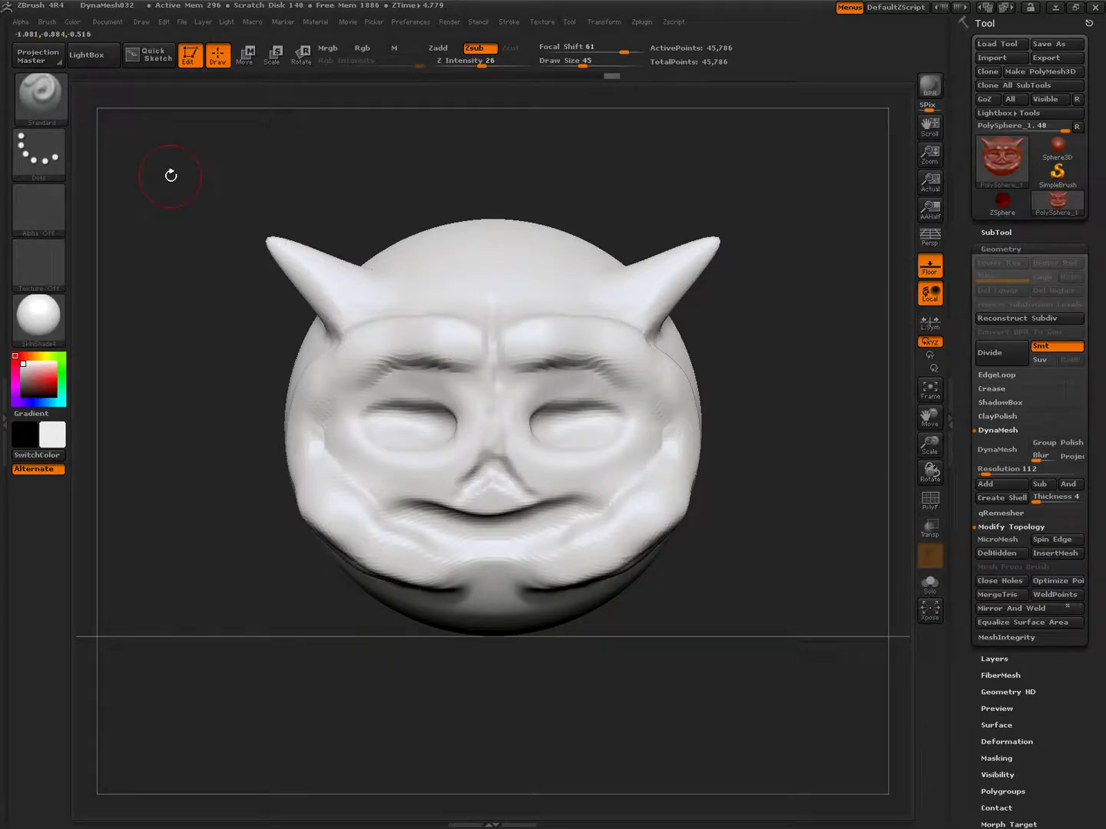
Draw a Transpose action line across the nose, then select the Move brush
{"action": "left_click", "coordinate": [54, 111]}
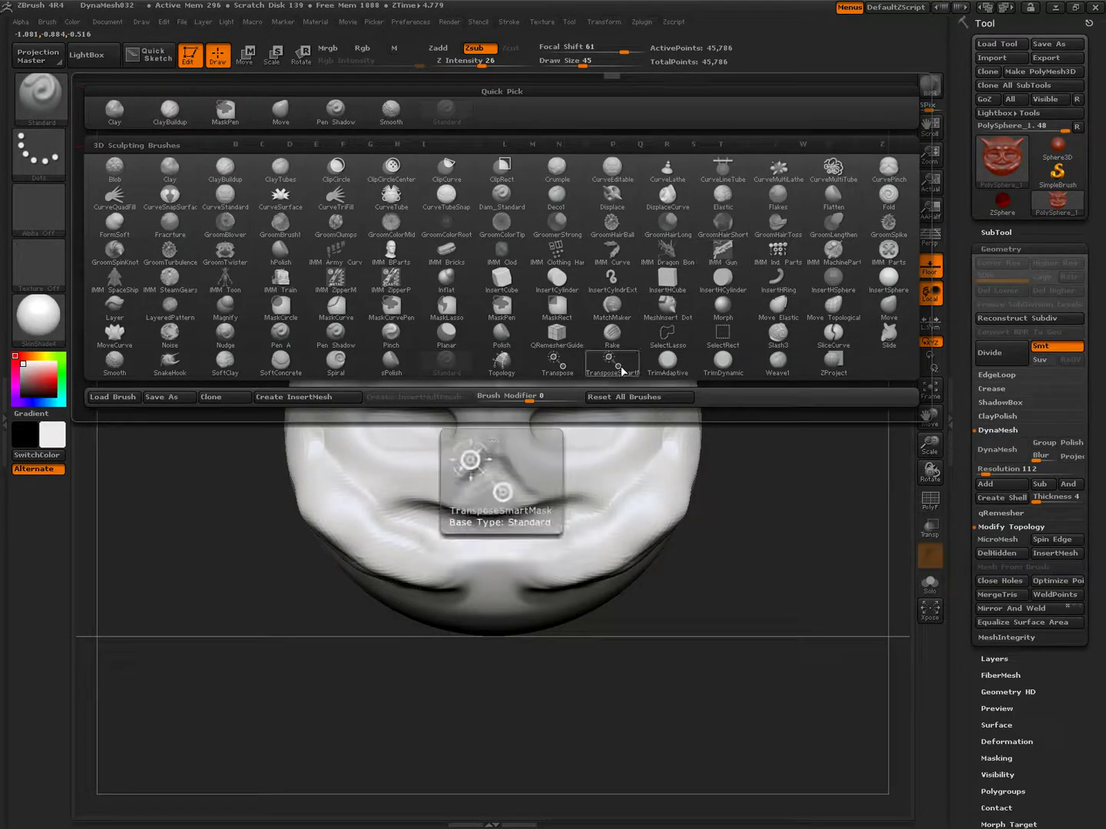
{"action": "left_click", "coordinate": [557, 361]}
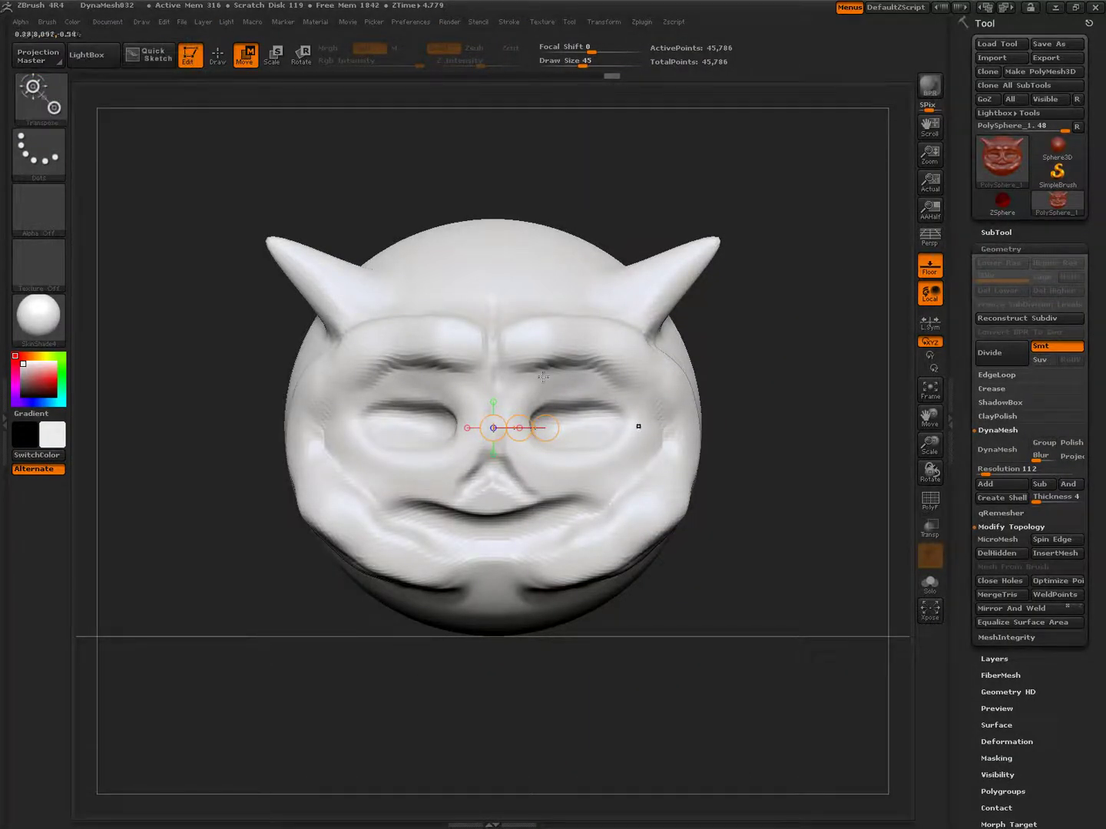
{"action": "left_click_drag", "start_coordinate": [665, 577], "coordinate": [665, 576]}
{"action": "left_click_drag", "start_coordinate": [492, 427], "coordinate": [546, 428]}
{"action": "left_click", "coordinate": [38, 98]}
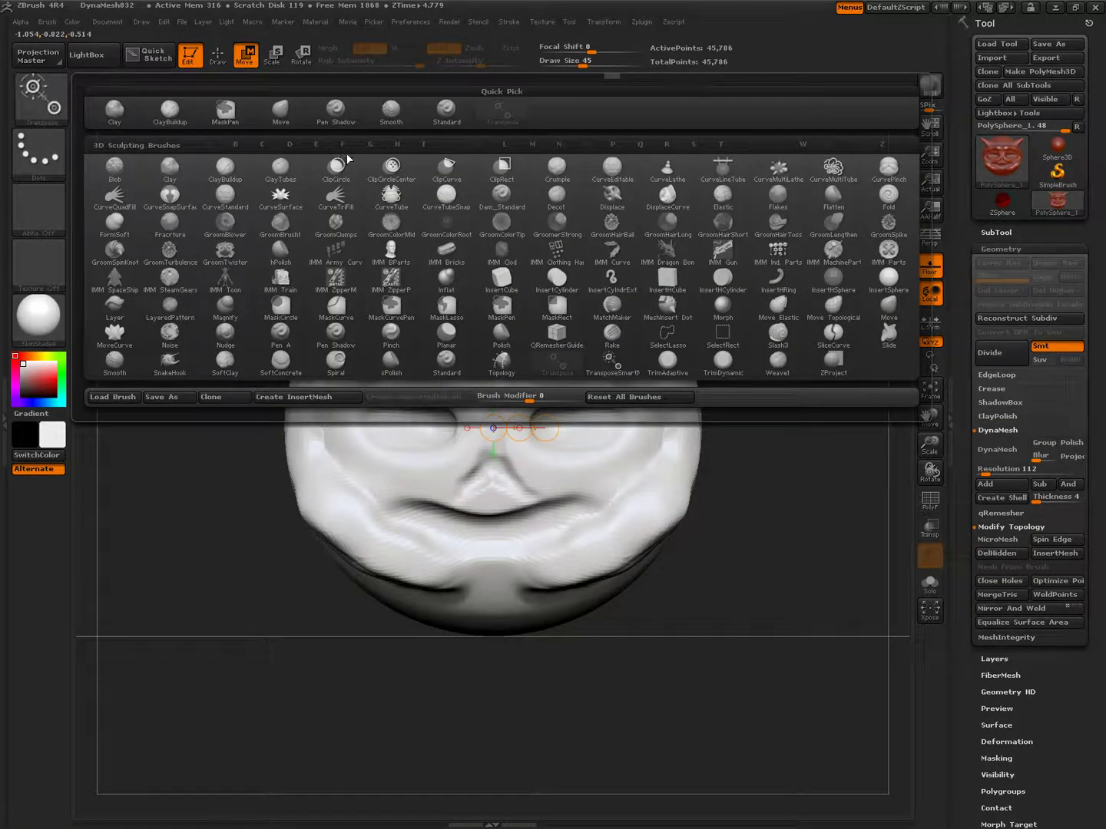
{"action": "left_click", "coordinate": [283, 114]}
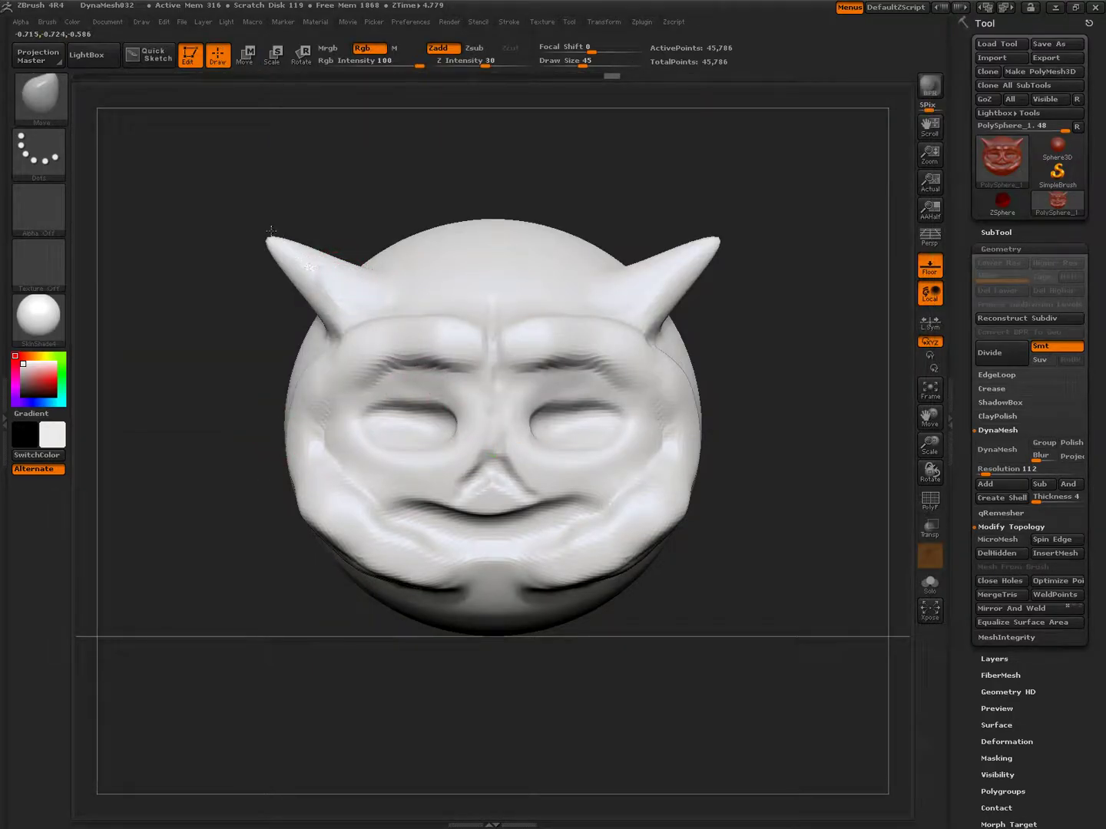
Pull a small spike up-left from the head beside the left horn, keeping Move selected
{"action": "left_click_drag", "start_coordinate": [271, 231], "coordinate": [260, 214]}
{"action": "mouse_move", "coordinate": [429, 274]}
{"action": "left_mouse_down"}
{"action": "mouse_move", "coordinate": [362, 202]}
{"action": "mouse_move", "coordinate": [249, 161]}
{"action": "left_mouse_up"}
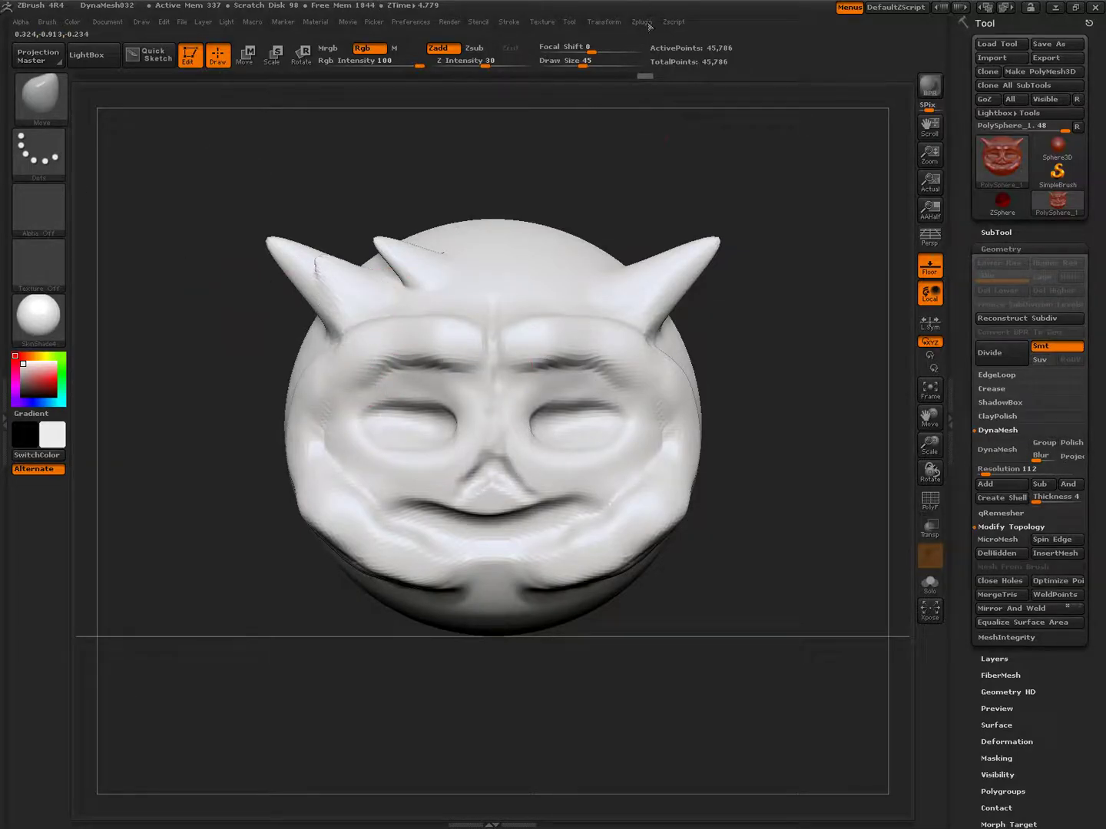
{"action": "left_click", "coordinate": [32, 100]}
{"action": "left_click", "coordinate": [602, 276]}
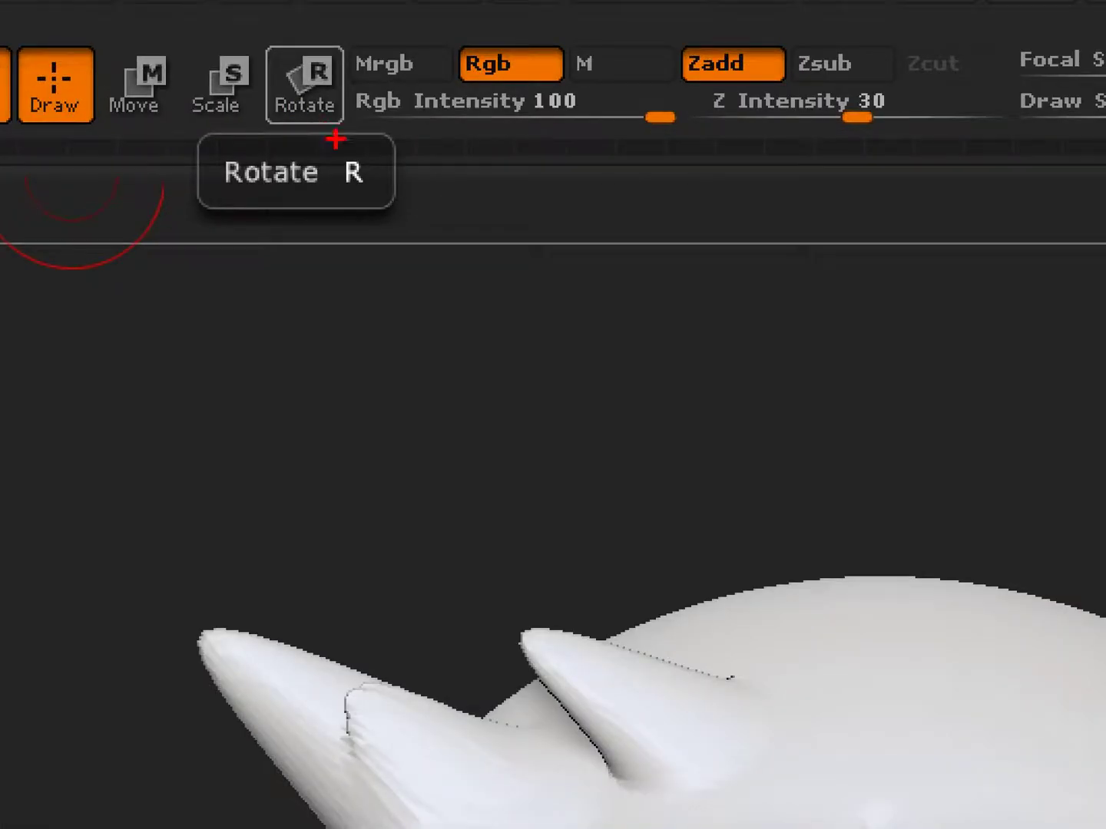
Enter Transpose with W and switch it to Rotate mode with R
{"action": "mouse_move", "coordinate": [335, 139]}
{"action": "left_mouse_down"}
{"action": "mouse_move", "coordinate": [278, 2]}
{"action": "mouse_move", "coordinate": [222, 256]}
{"action": "left_mouse_up"}
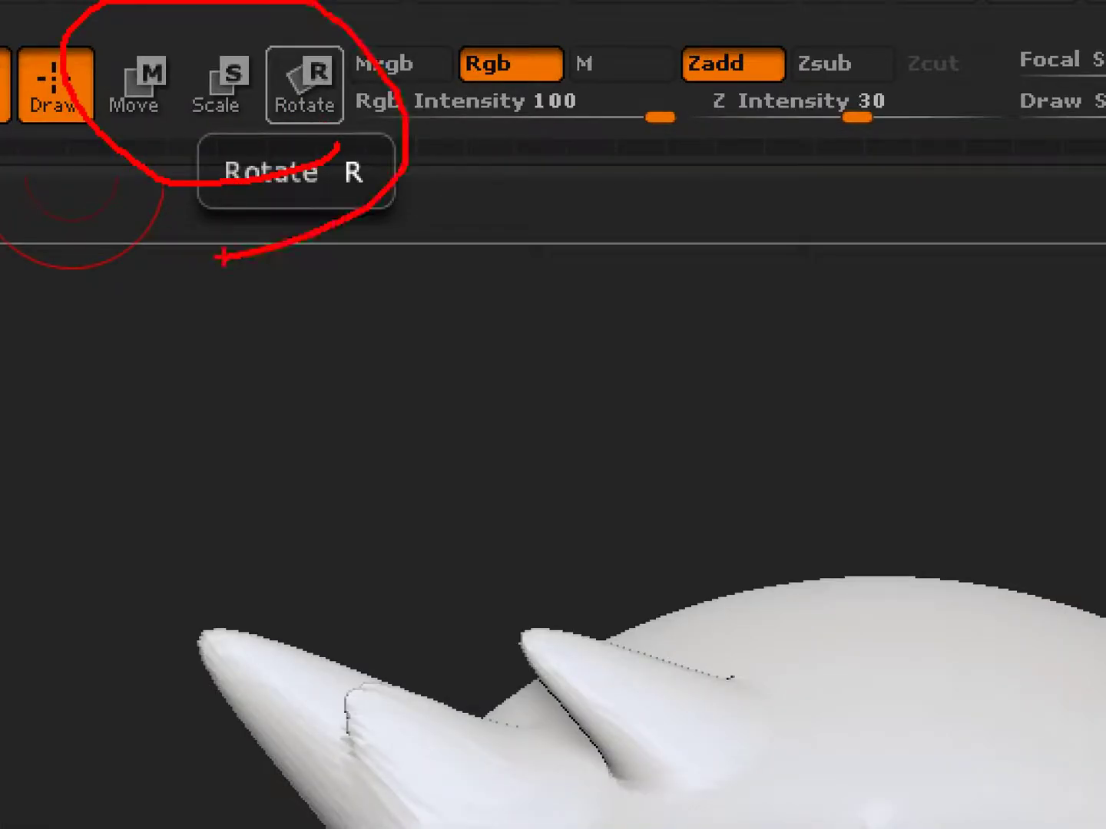
{"action": "key", "text": "Escape"}
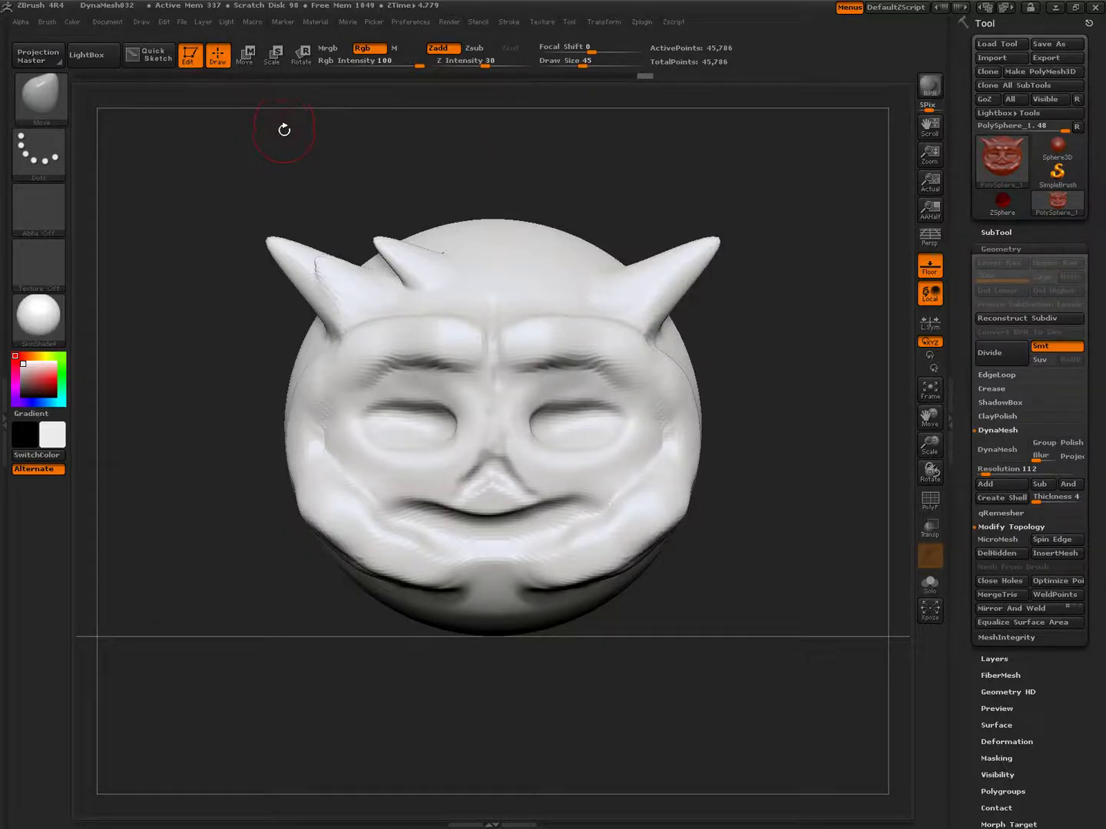
{"action": "key", "text": "w"}
{"action": "key", "text": "r"}
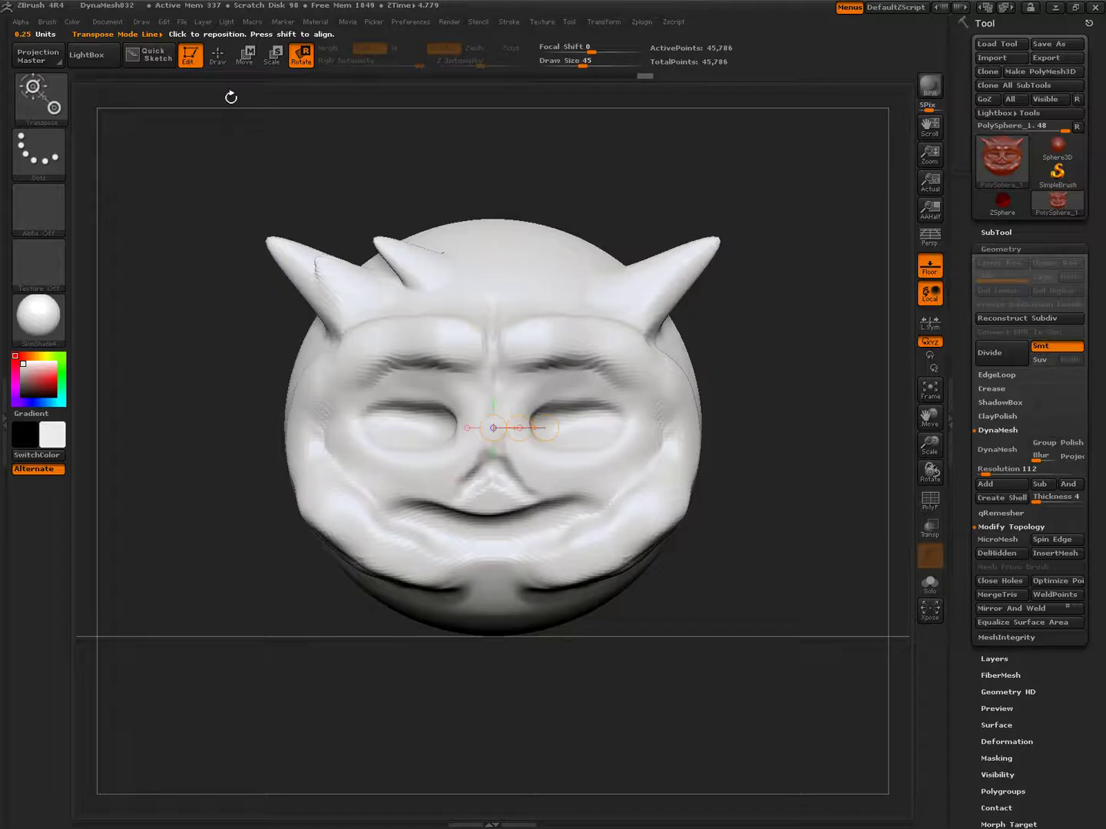
Cycle the transpose through Rotate and Scale, finishing in Move mode
{"action": "left_click", "coordinate": [256, 49]}
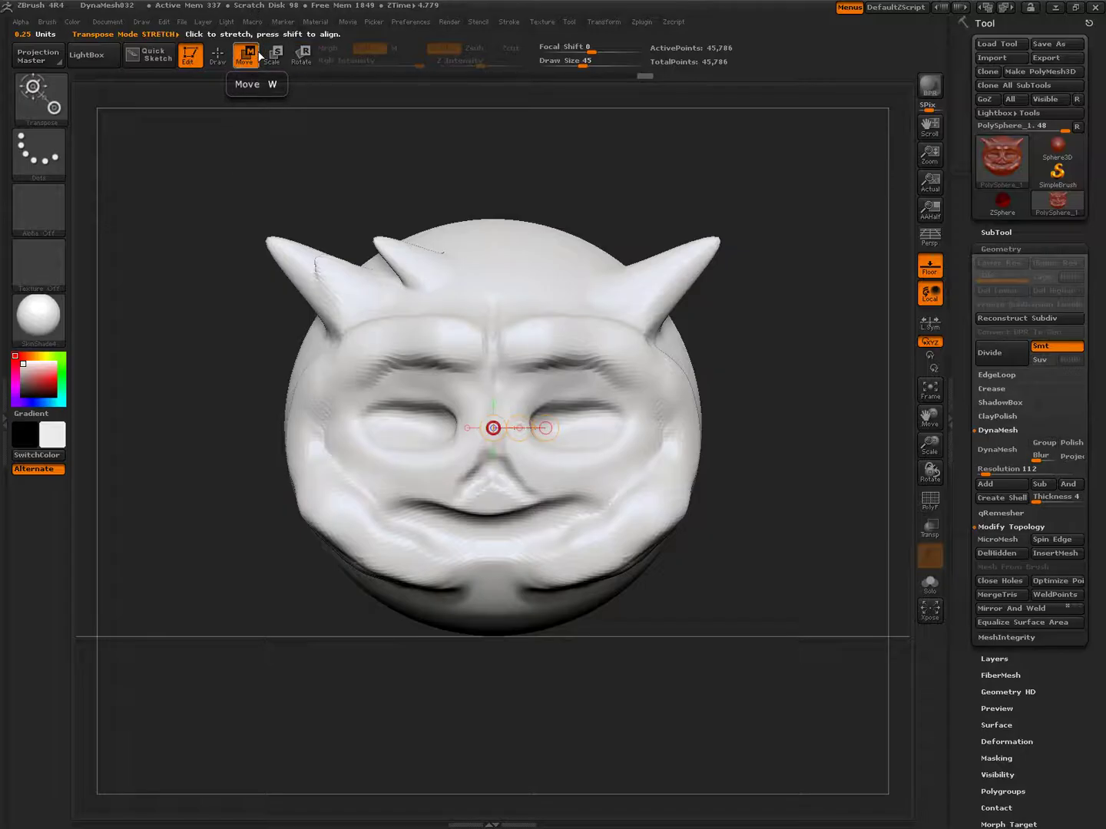
{"action": "key", "text": "r"}
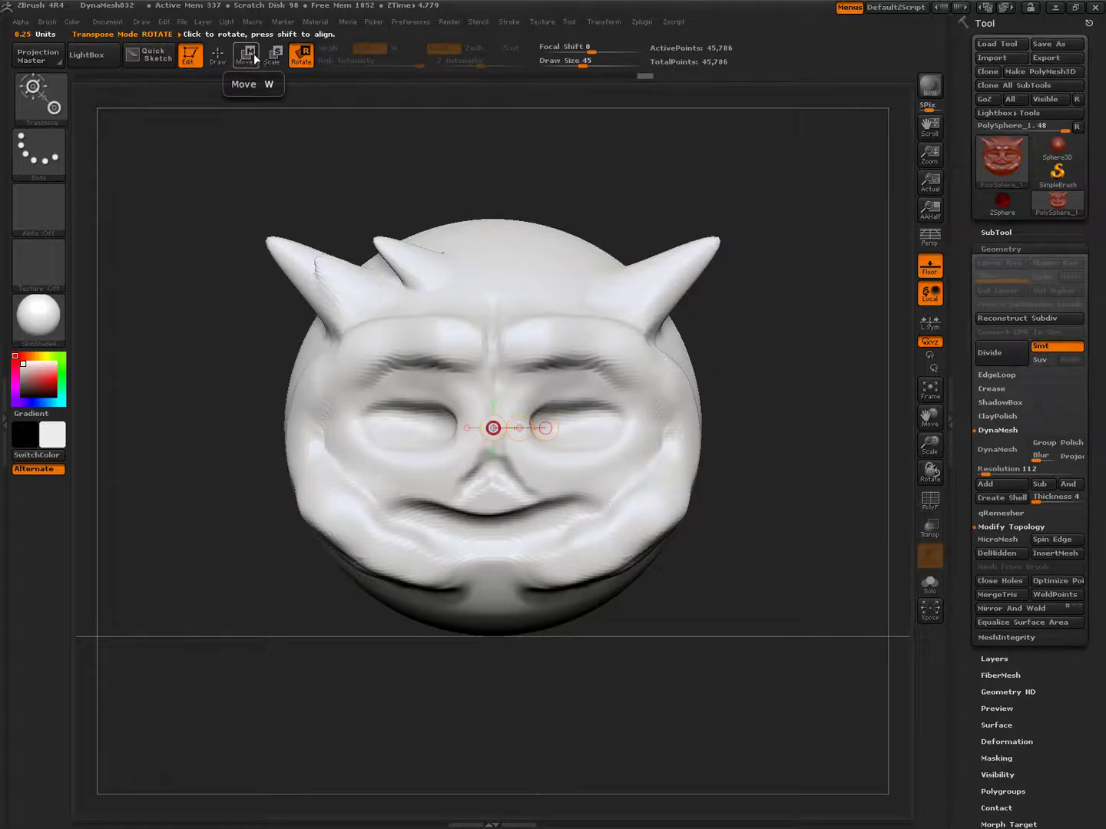
{"action": "key", "text": "e"}
{"action": "key", "text": "r"}
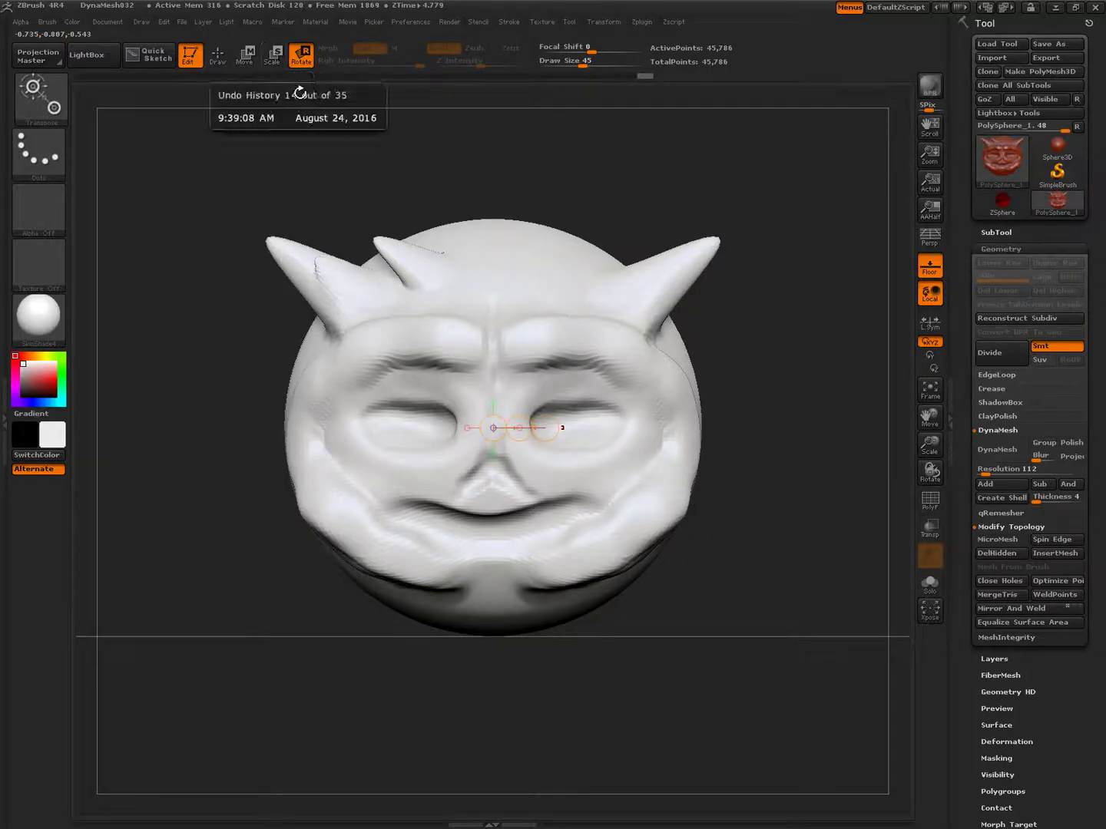
{"action": "mouse_move", "coordinate": [312, 81]}
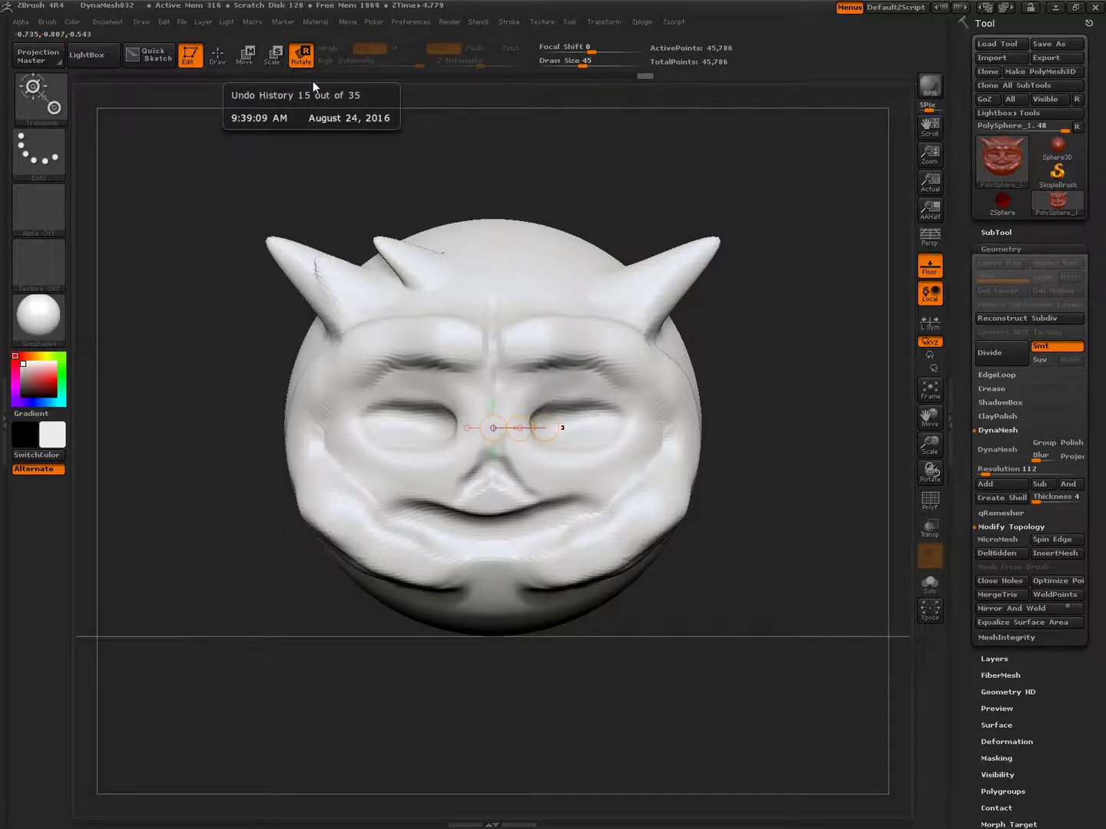
{"action": "left_click", "coordinate": [249, 61]}
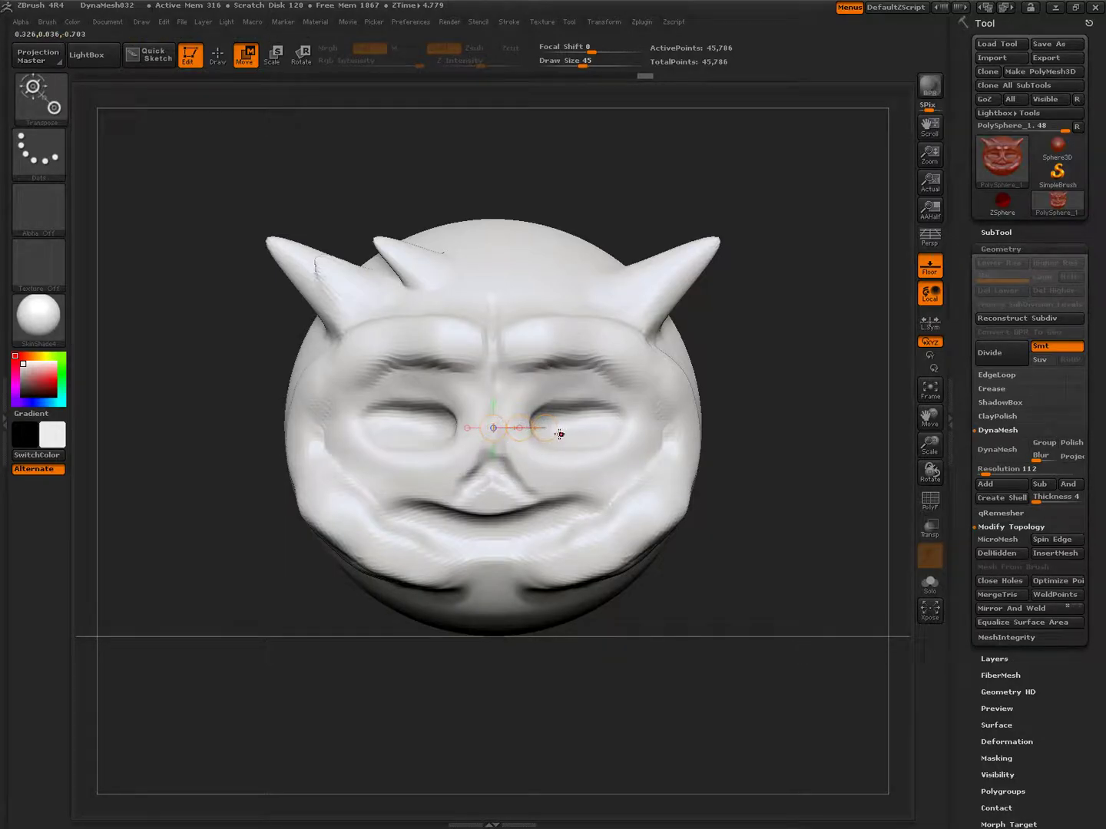
Try action lines from the face and brow, snapping one horizontal along the X axis
{"action": "left_click_drag", "start_coordinate": [546, 428], "coordinate": [850, 371]}
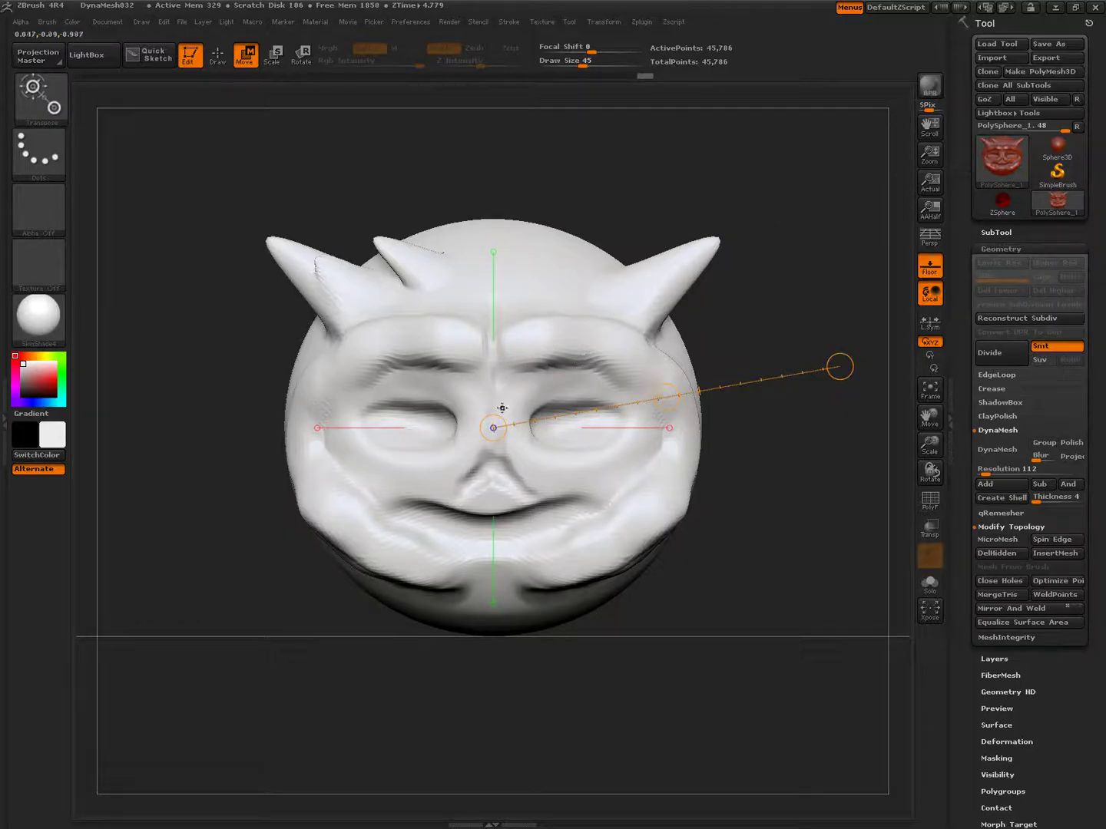
{"action": "mouse_move", "coordinate": [501, 409]}
{"action": "left_mouse_down"}
{"action": "mouse_move", "coordinate": [612, 297]}
{"action": "mouse_move", "coordinate": [595, 337]}
{"action": "mouse_move", "coordinate": [641, 420]}
{"action": "left_mouse_up"}
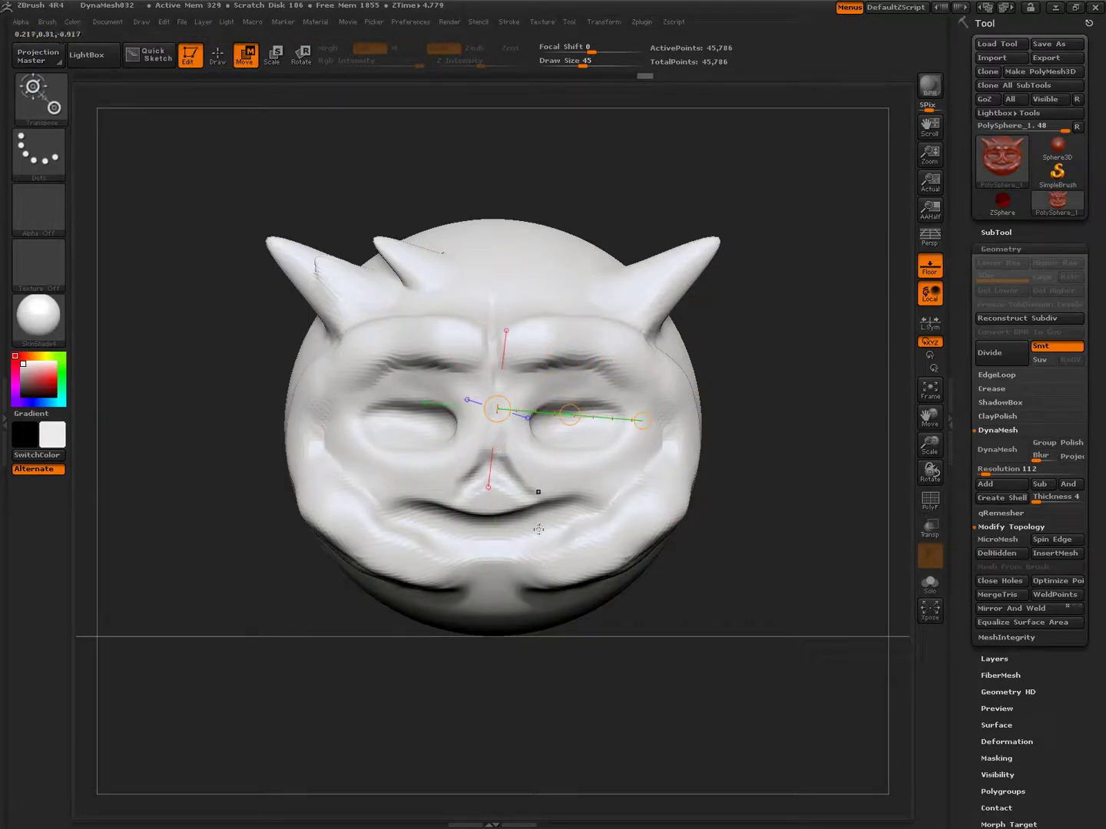
{"action": "left_click", "coordinate": [480, 380]}
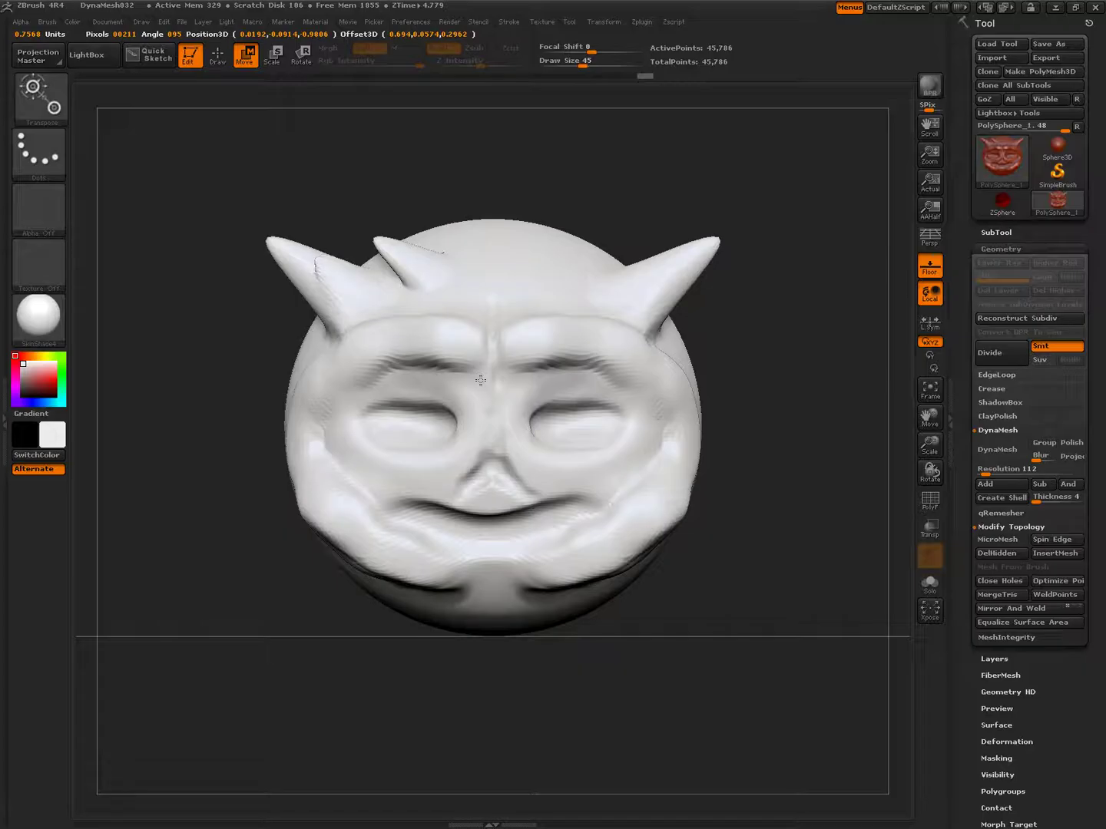
{"action": "left_click_drag", "start_coordinate": [480, 379], "coordinate": [799, 240]}
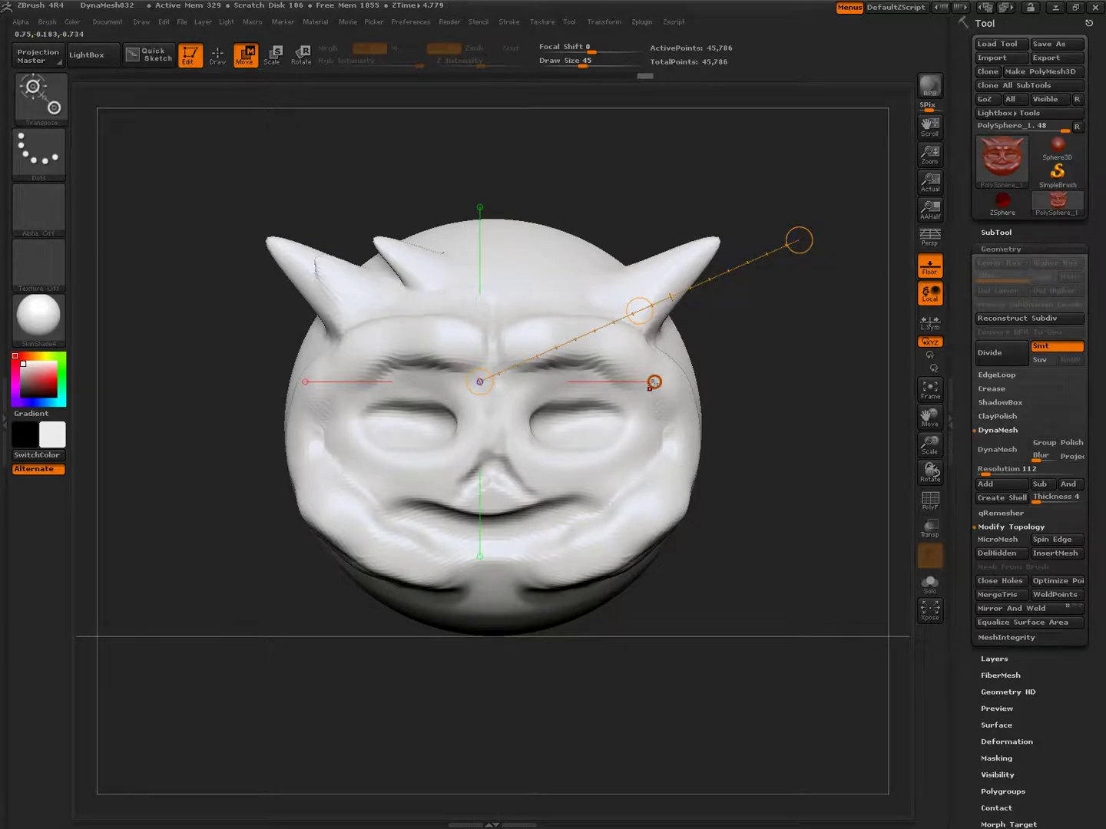
{"action": "left_click", "coordinate": [654, 381]}
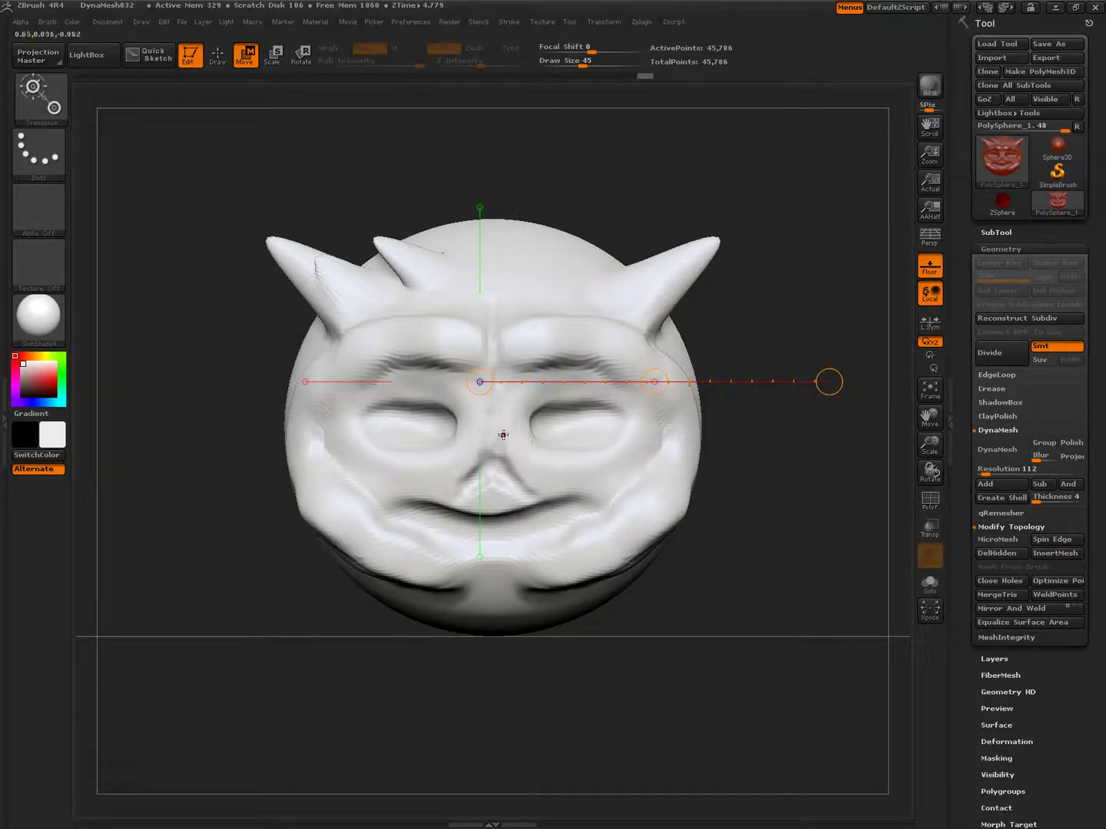
Redraw the line from the face centre, snap it horizontal, and set its start on the nose
{"action": "left_click_drag", "start_coordinate": [498, 440], "coordinate": [865, 221]}
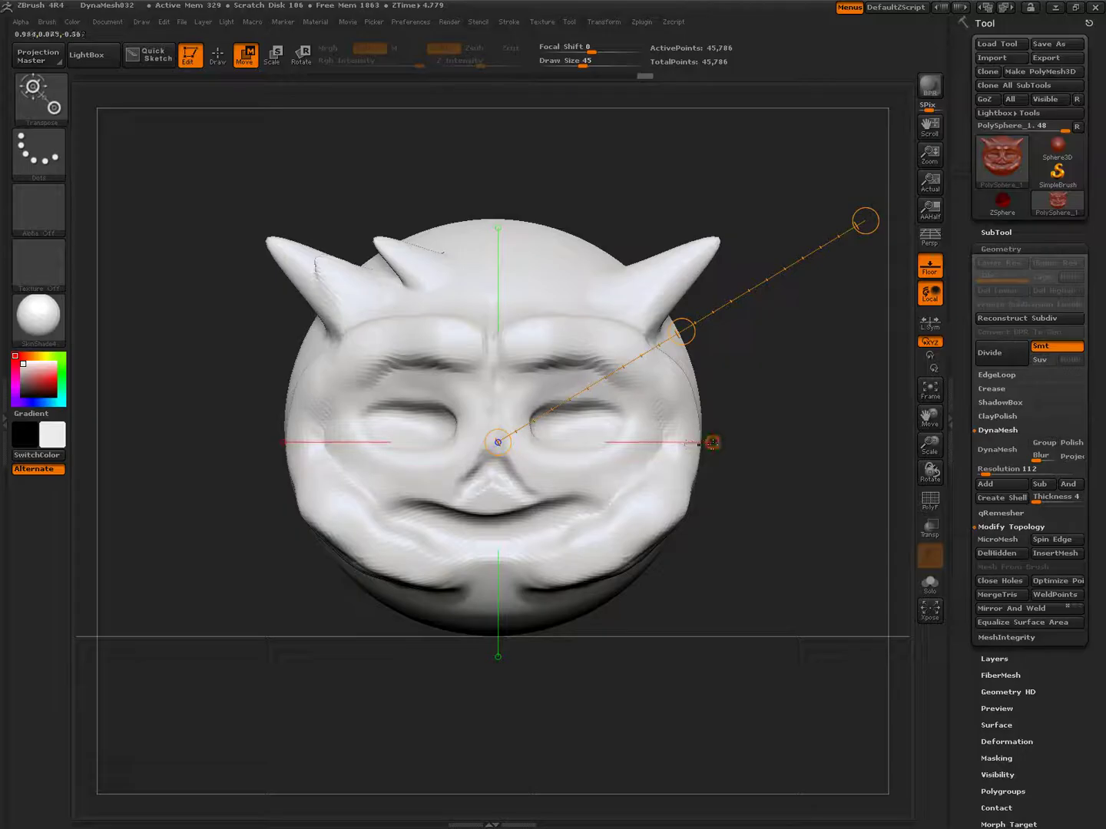
{"action": "left_click", "coordinate": [712, 442]}
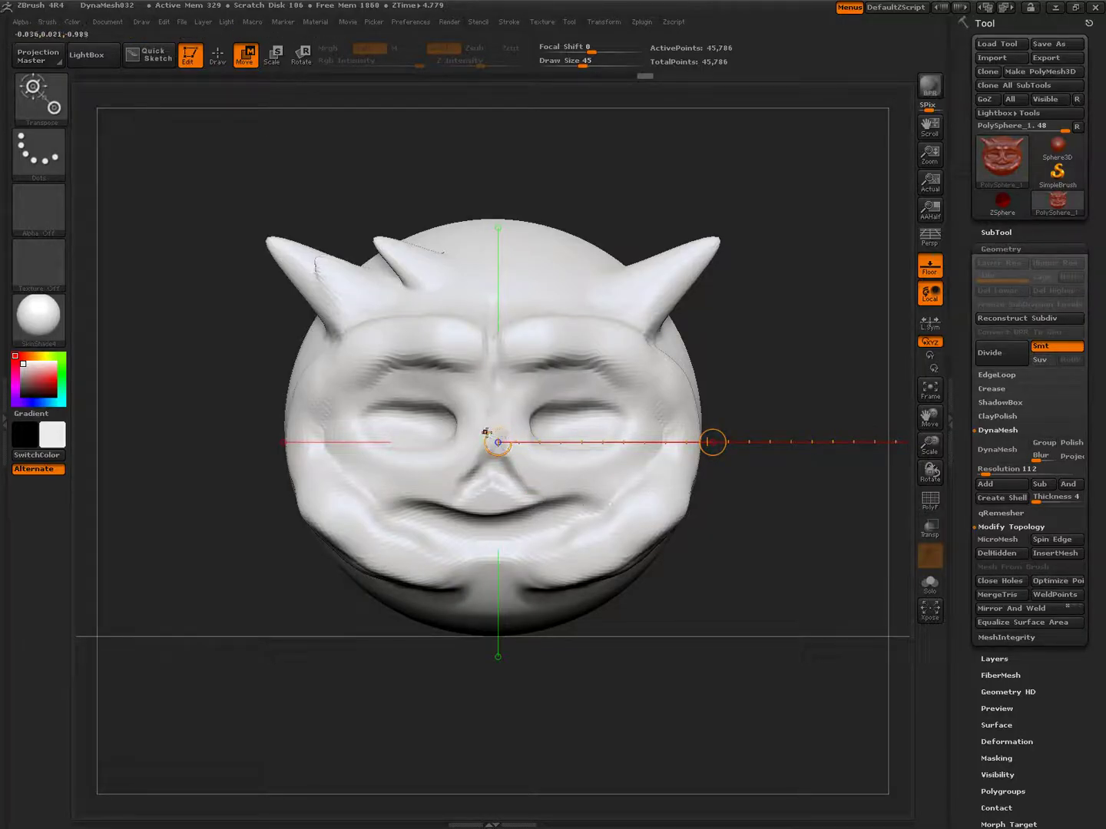
{"action": "mouse_move", "coordinate": [507, 450]}
{"action": "left_mouse_down"}
{"action": "mouse_move", "coordinate": [339, 444]}
{"action": "mouse_move", "coordinate": [453, 465]}
{"action": "mouse_move", "coordinate": [522, 446]}
{"action": "mouse_move", "coordinate": [463, 446]}
{"action": "mouse_move", "coordinate": [496, 443]}
{"action": "left_mouse_up"}
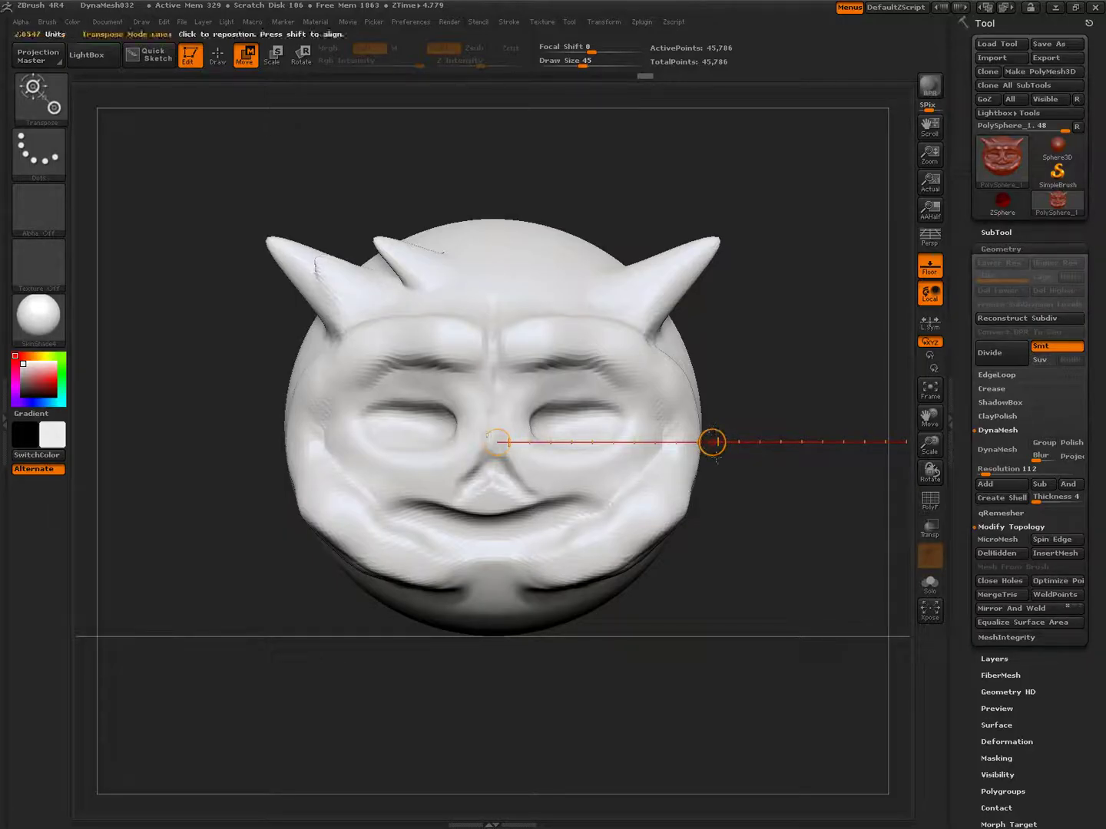
Pull the line's far end inward and move its start circle from the eye onto the nose
{"action": "left_click_drag", "start_coordinate": [715, 440], "coordinate": [627, 450]}
{"action": "left_click_drag", "start_coordinate": [393, 455], "coordinate": [493, 454]}
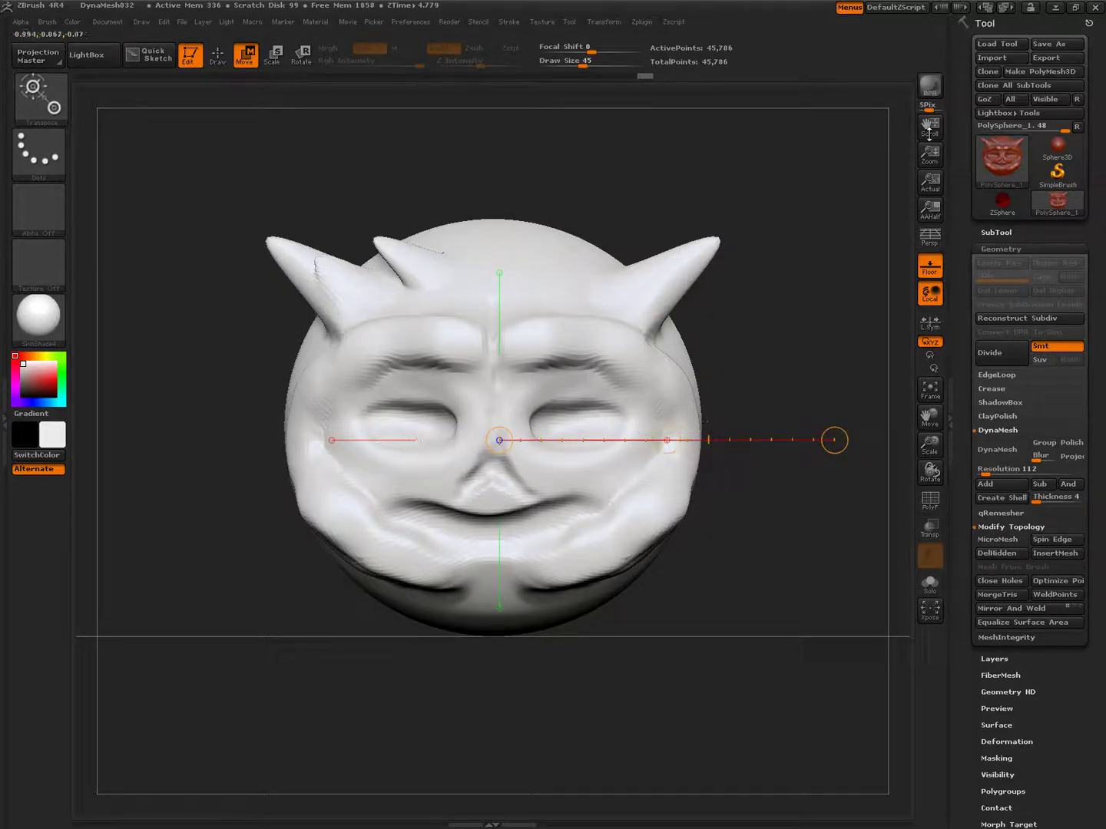
View the head at an angle in perspective and undo the extra middle horn
{"action": "left_click", "coordinate": [930, 236]}
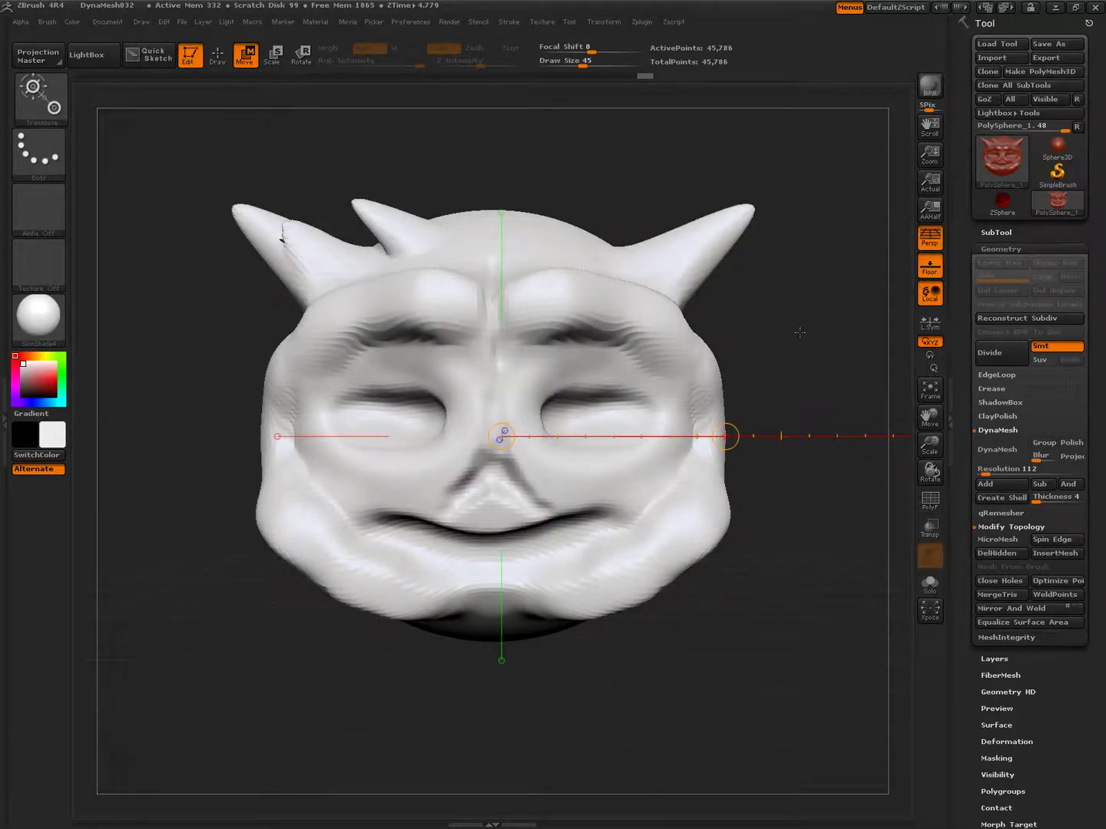
{"action": "left_click_drag", "start_coordinate": [798, 335], "coordinate": [828, 341]}
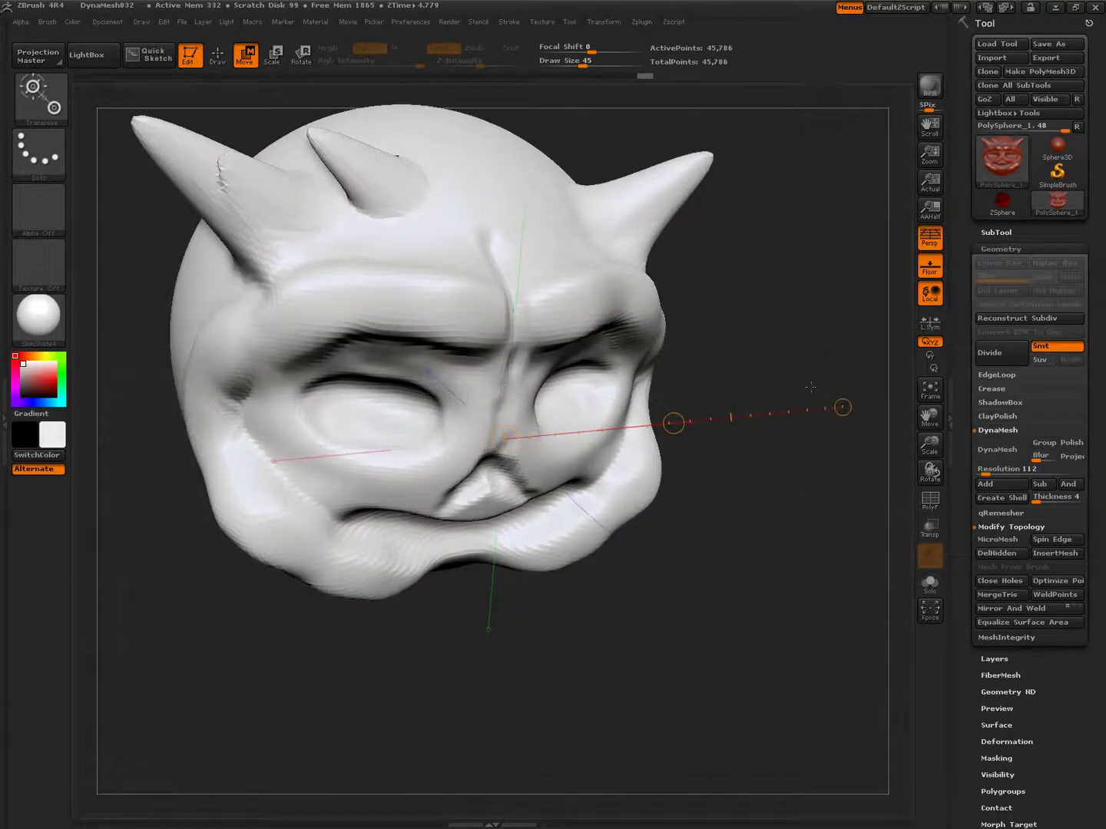
{"action": "left_click_drag", "start_coordinate": [285, 447], "coordinate": [332, 446]}
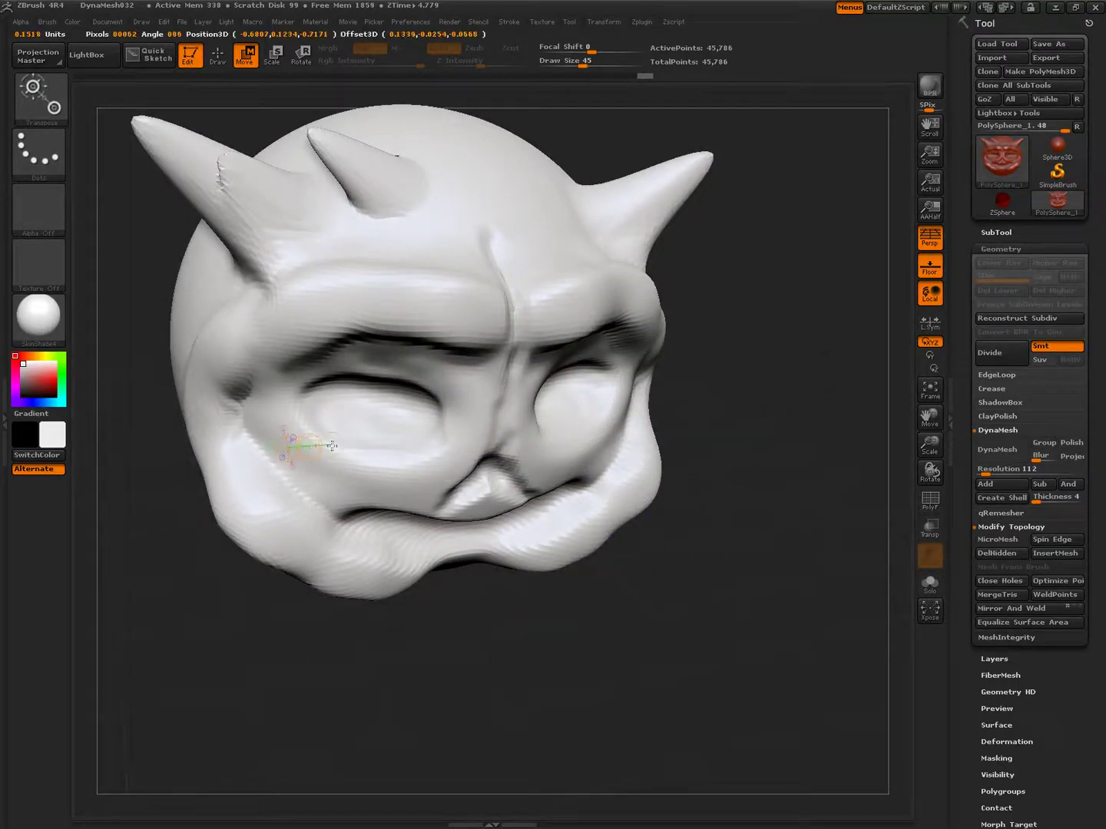
{"action": "key", "text": "ctrl+z"}
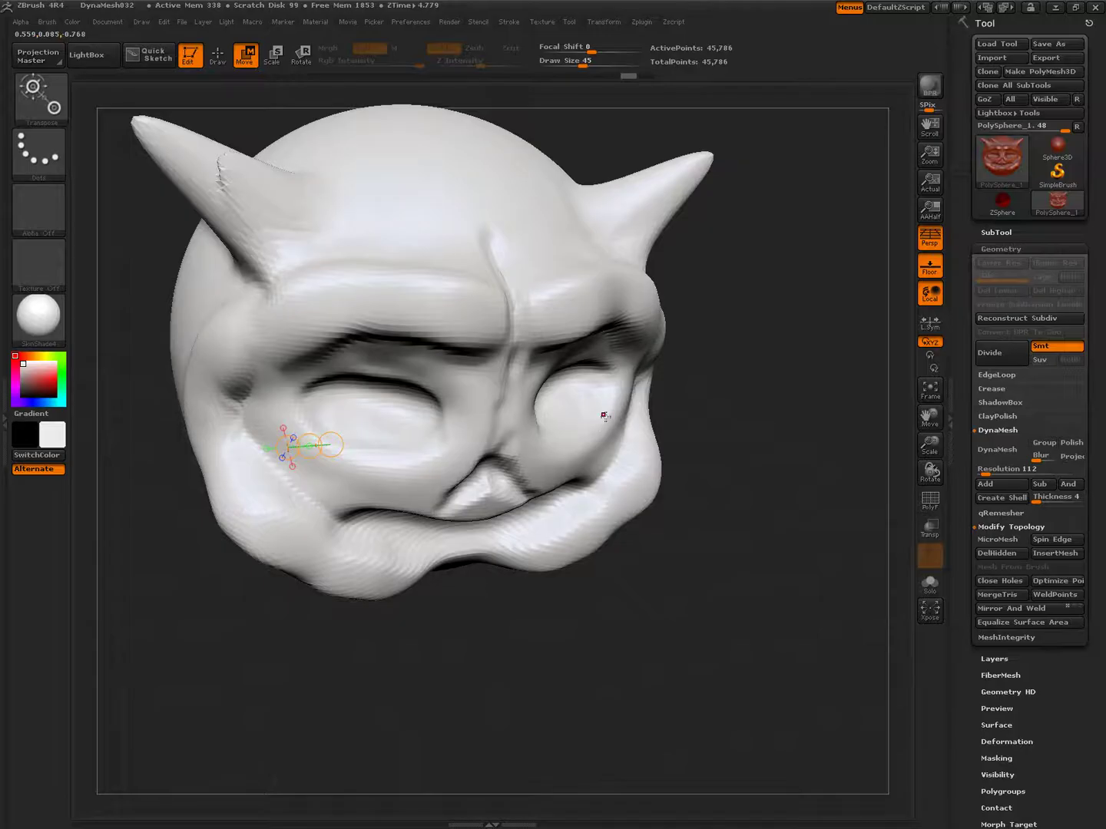
Return to a flat front view and draw an action line from the nose toward the upper right
{"action": "left_click", "coordinate": [939, 244]}
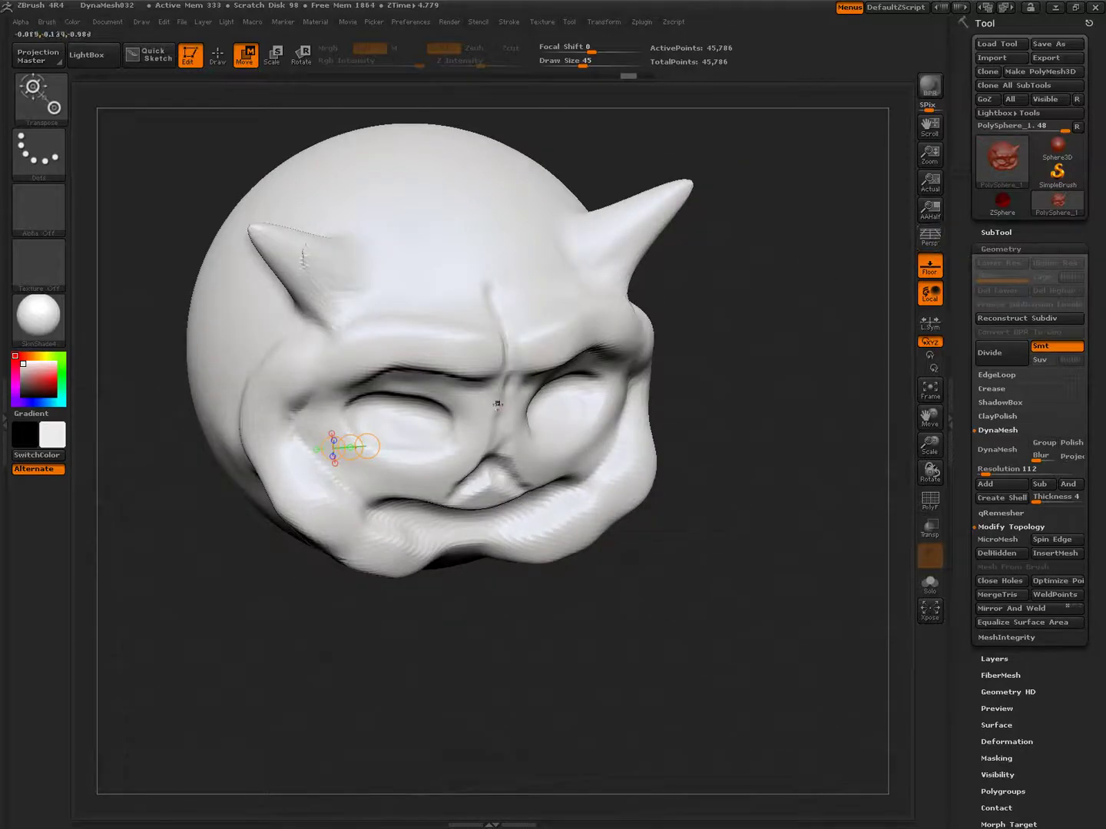
{"action": "left_click", "coordinate": [929, 237]}
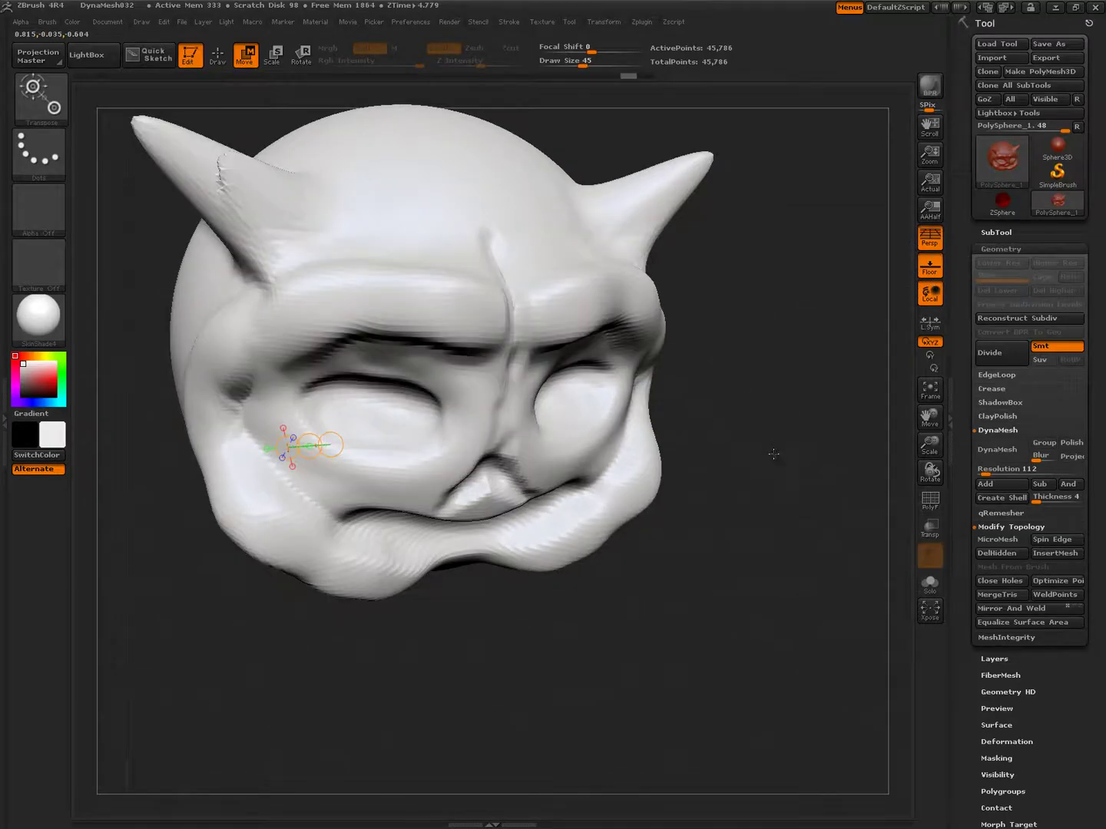
{"action": "left_click_drag", "start_coordinate": [773, 453], "coordinate": [771, 422], "text": "shift"}
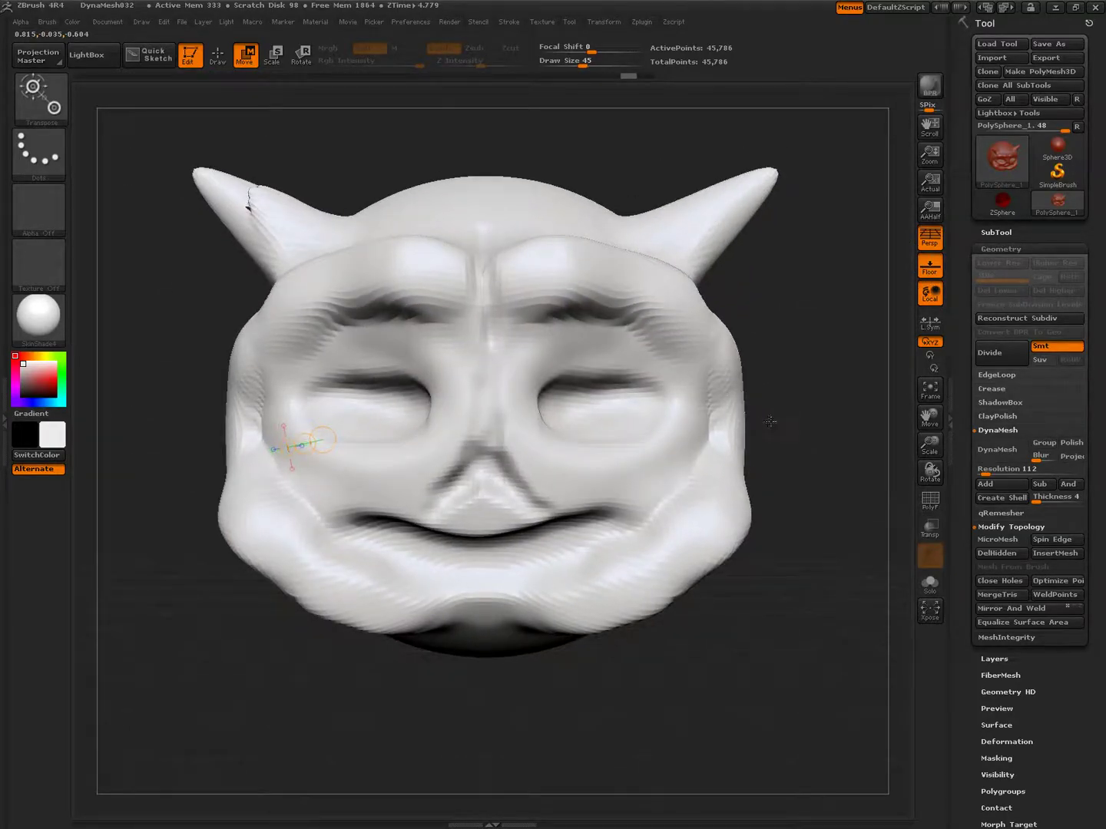
{"action": "left_click", "coordinate": [929, 240]}
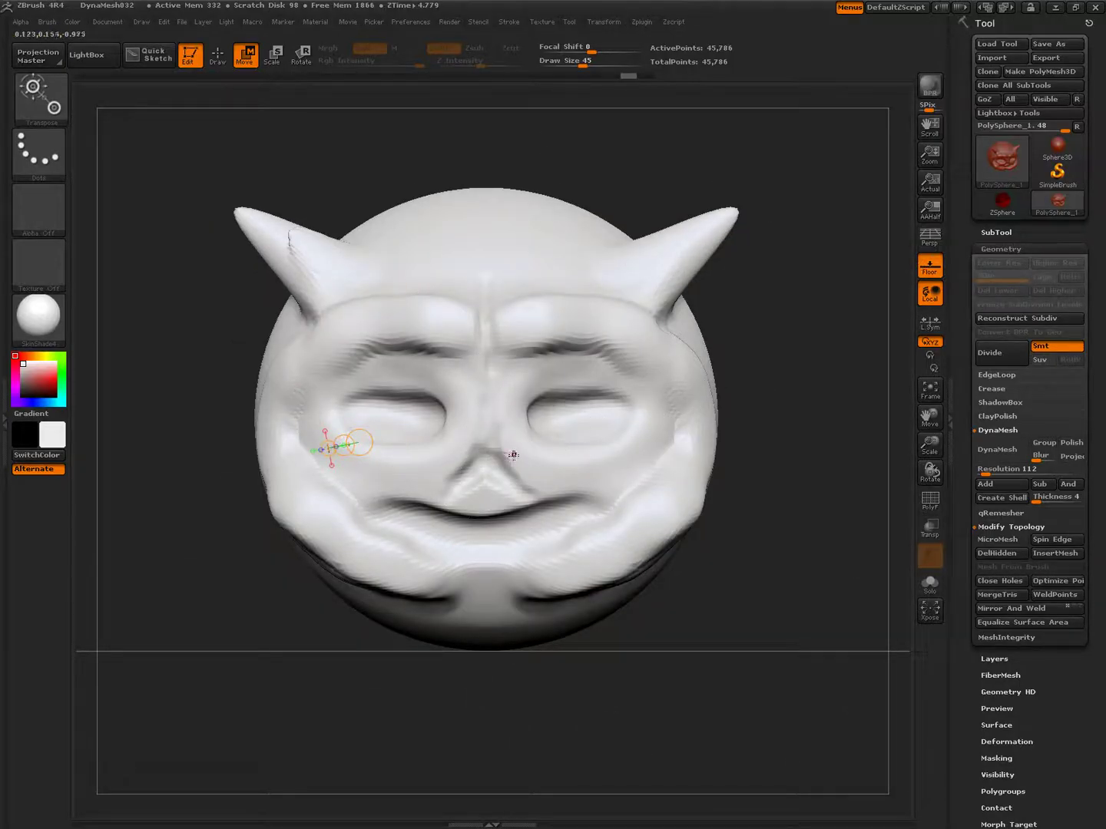
{"action": "mouse_move", "coordinate": [491, 456]}
{"action": "left_mouse_down"}
{"action": "mouse_move", "coordinate": [889, 204]}
{"action": "mouse_move", "coordinate": [873, 226]}
{"action": "left_mouse_up"}
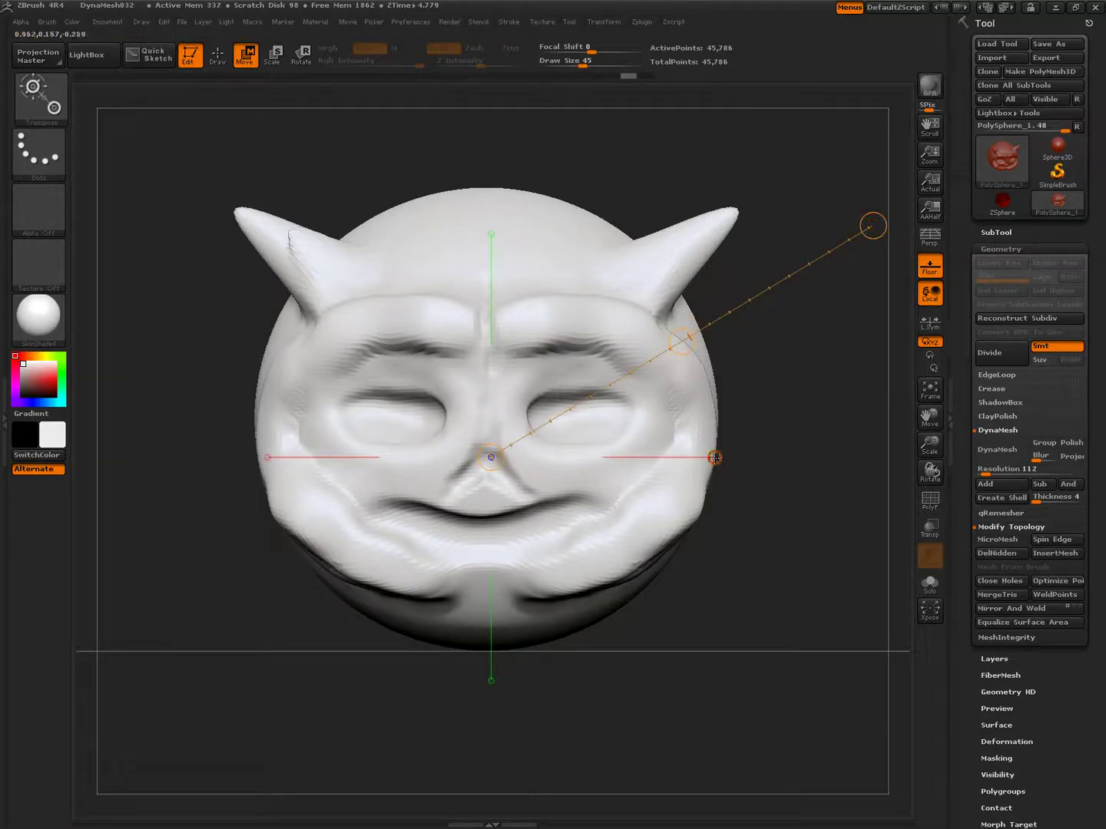
Snap the action line horizontal from the nose, then view it in perspective at three-quarter angle
{"action": "left_click", "coordinate": [715, 457]}
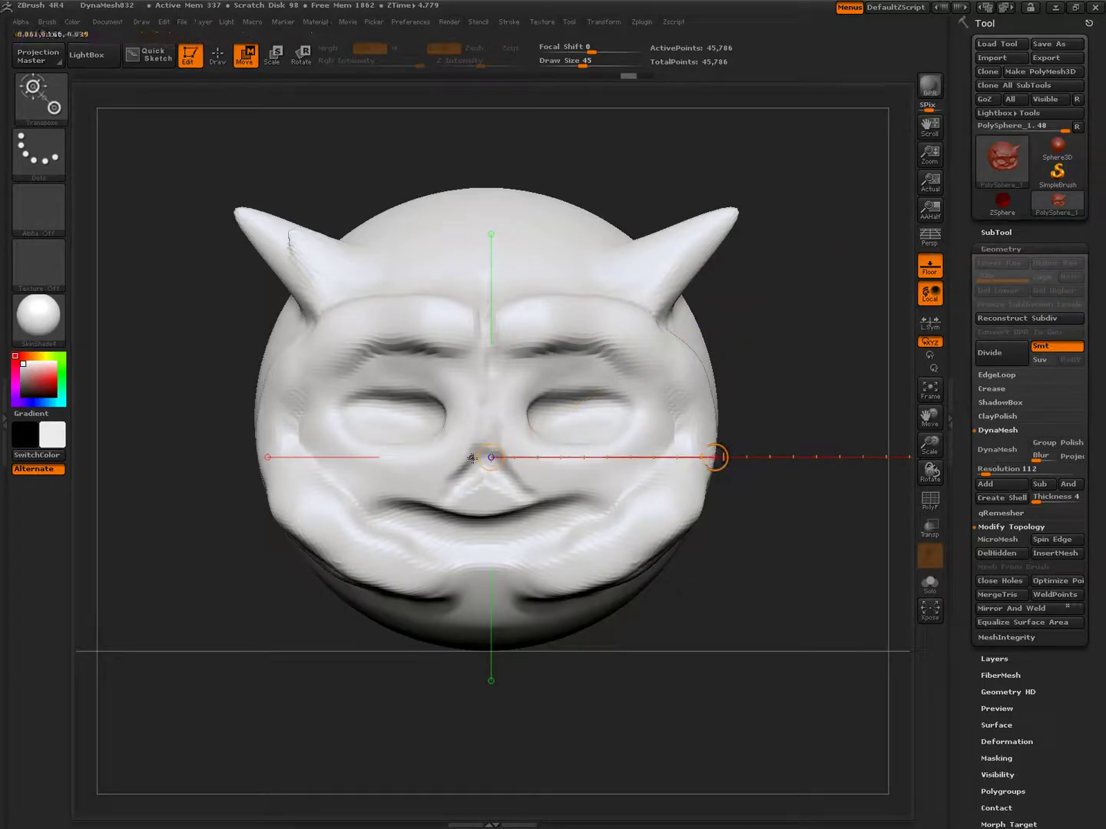
{"action": "left_click", "coordinate": [503, 455]}
{"action": "left_click_drag", "start_coordinate": [503, 454], "coordinate": [641, 456]}
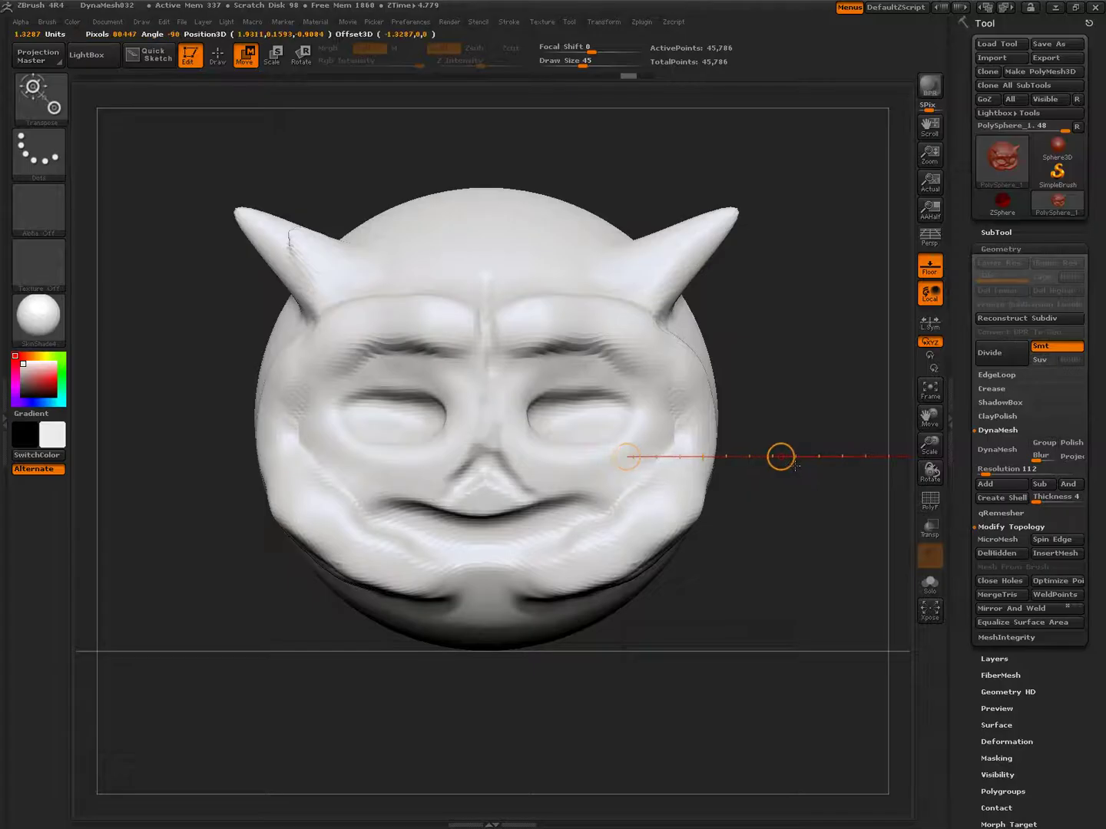
{"action": "left_click_drag", "start_coordinate": [796, 466], "coordinate": [488, 464]}
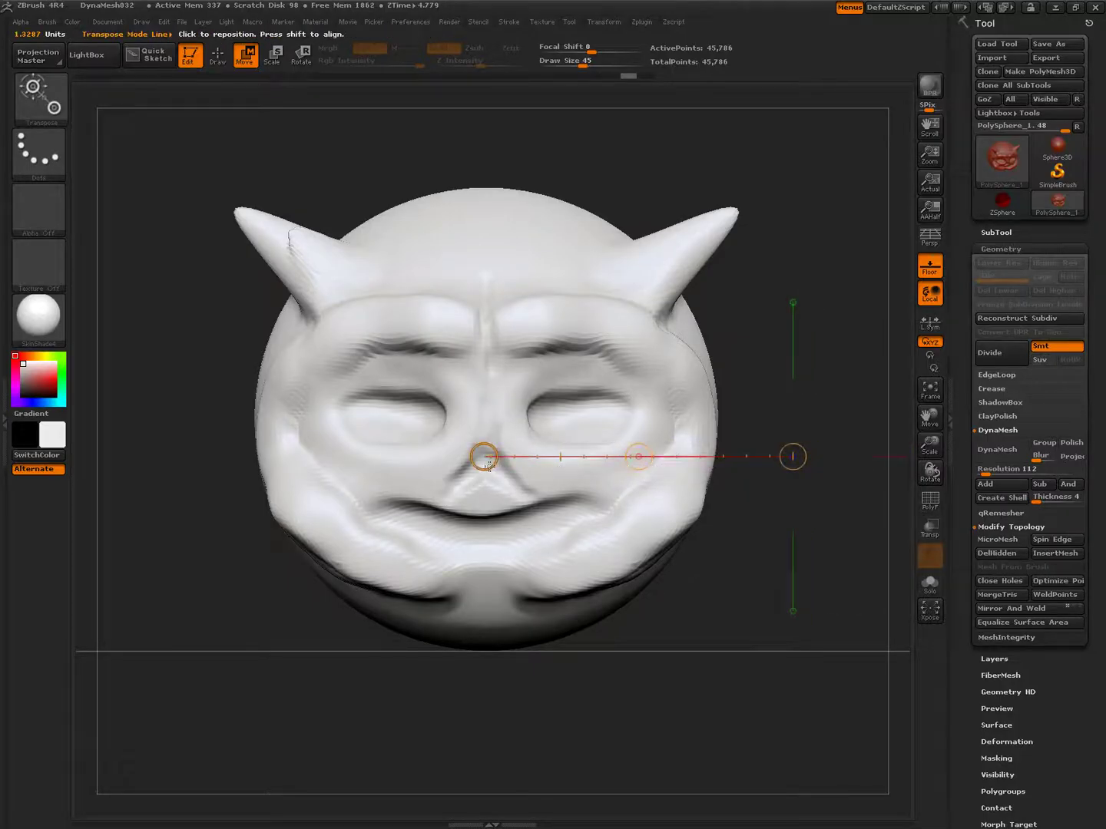
{"action": "left_click", "coordinate": [804, 455]}
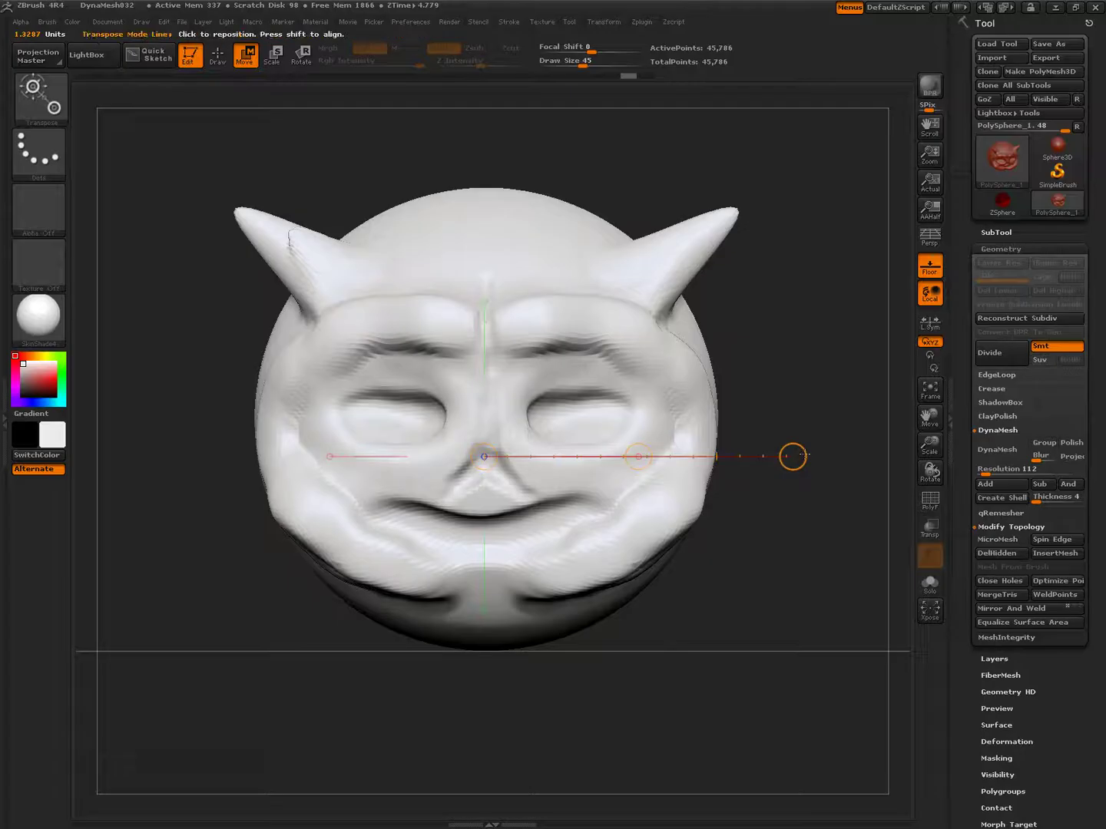
{"action": "left_click", "coordinate": [937, 241]}
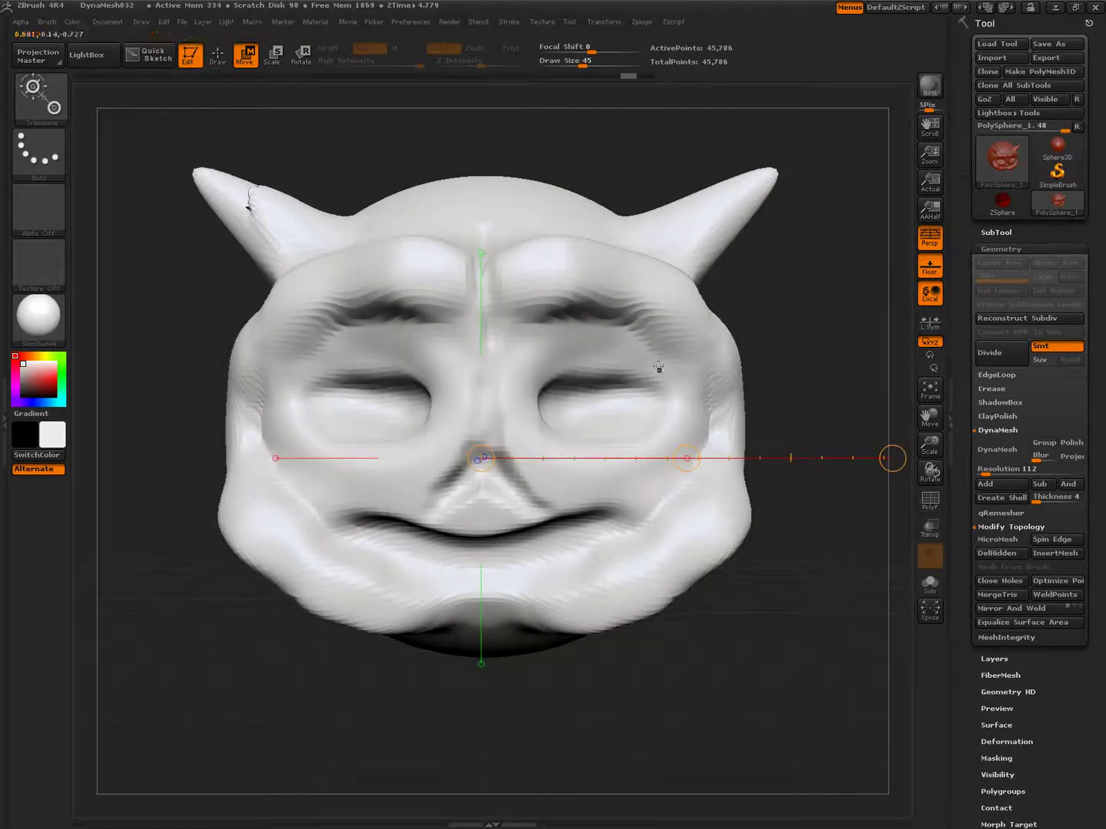
{"action": "left_click_drag", "start_coordinate": [836, 192], "coordinate": [867, 251]}
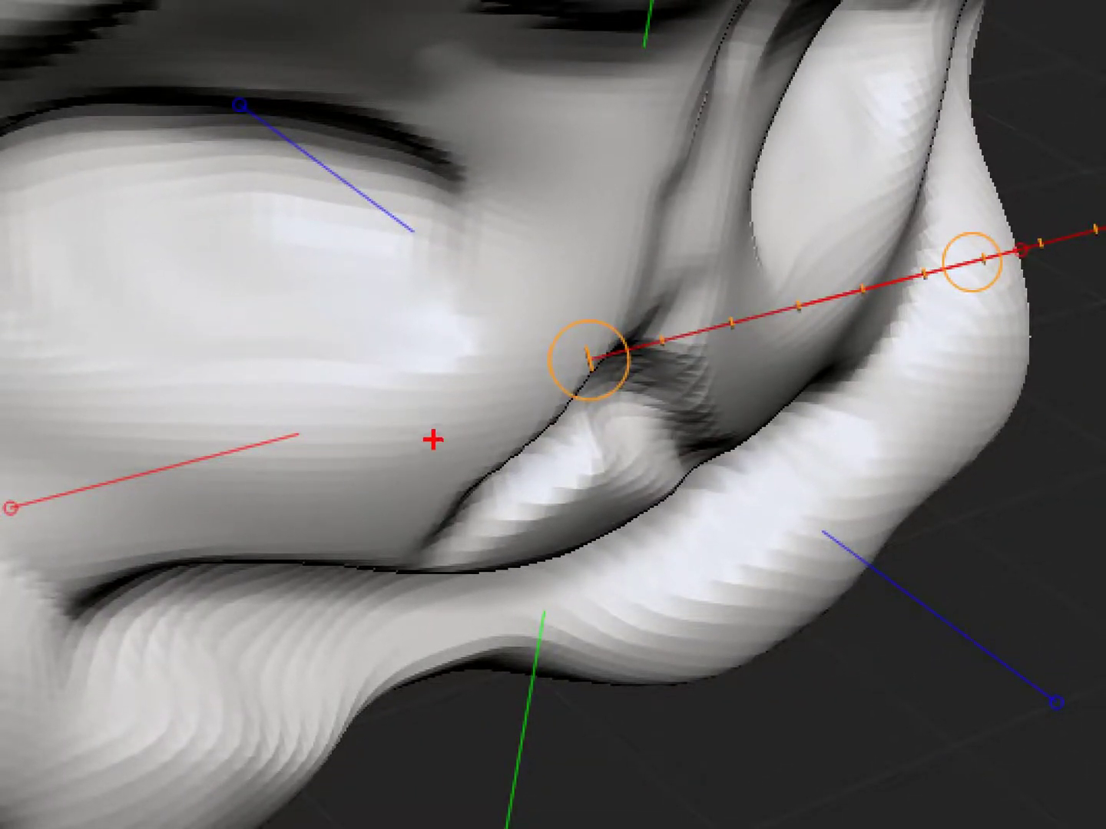
Draw red freehand arrows along the transpose axes, labelled X, Y and Z
{"action": "mouse_move", "coordinate": [434, 439]}
{"action": "left_mouse_down"}
{"action": "mouse_move", "coordinate": [148, 519]}
{"action": "mouse_move", "coordinate": [222, 572]}
{"action": "left_mouse_up"}
{"action": "left_click_drag", "start_coordinate": [394, 517], "coordinate": [305, 654]}
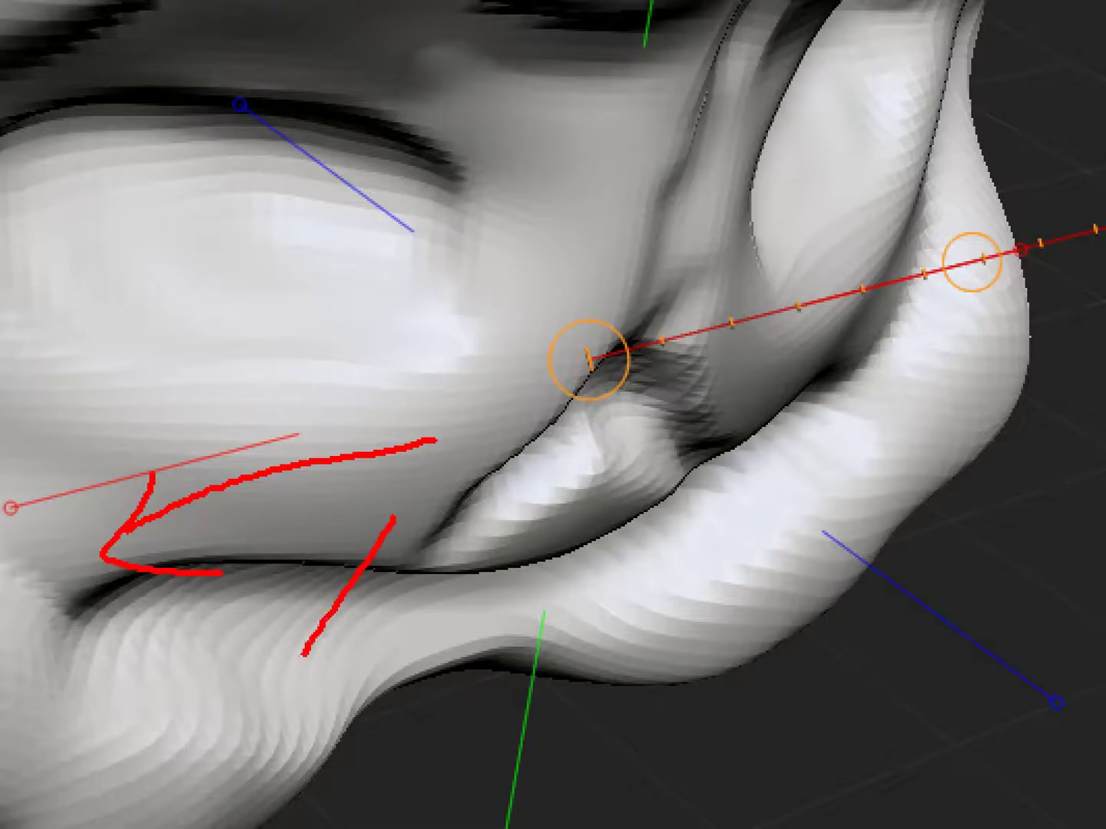
{"action": "left_click_drag", "start_coordinate": [281, 527], "coordinate": [381, 644]}
{"action": "mouse_move", "coordinate": [620, 435]}
{"action": "left_mouse_down"}
{"action": "mouse_move", "coordinate": [573, 747]}
{"action": "mouse_move", "coordinate": [660, 710]}
{"action": "left_mouse_up"}
{"action": "left_click_drag", "start_coordinate": [547, 76], "coordinate": [621, 127]}
{"action": "left_click_drag", "start_coordinate": [672, 90], "coordinate": [596, 192]}
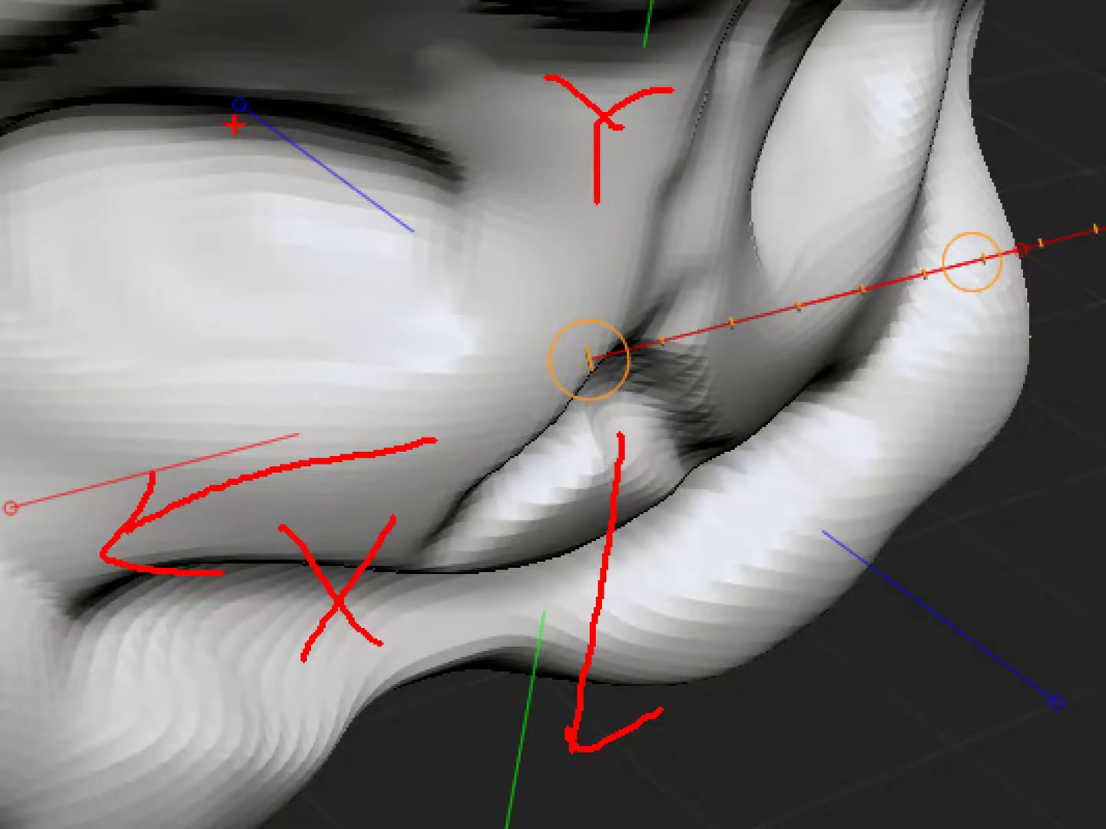
{"action": "mouse_move", "coordinate": [228, 127]}
{"action": "left_mouse_down"}
{"action": "mouse_move", "coordinate": [388, 286]}
{"action": "mouse_move", "coordinate": [474, 347]}
{"action": "left_mouse_up"}
{"action": "left_click_drag", "start_coordinate": [249, 148], "coordinate": [245, 198]}
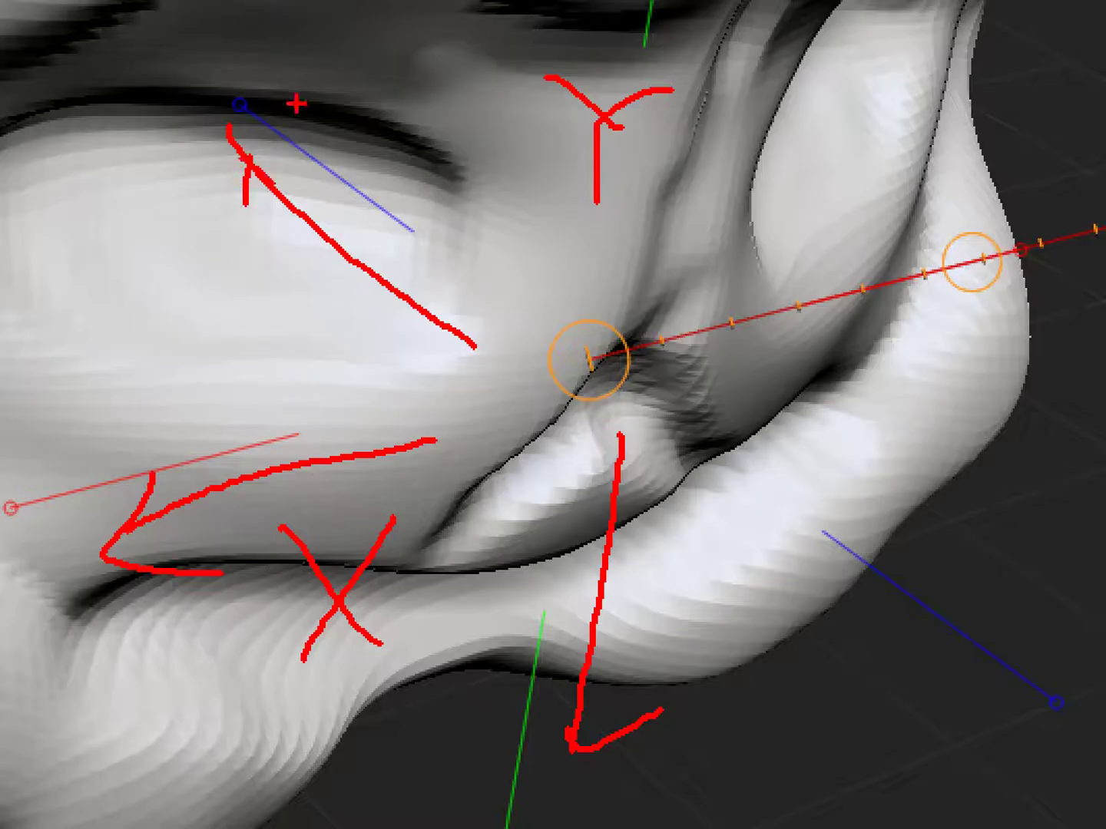
{"action": "mouse_move", "coordinate": [306, 75]}
{"action": "left_mouse_down"}
{"action": "mouse_move", "coordinate": [370, 61]}
{"action": "mouse_move", "coordinate": [488, 159]}
{"action": "left_mouse_up"}
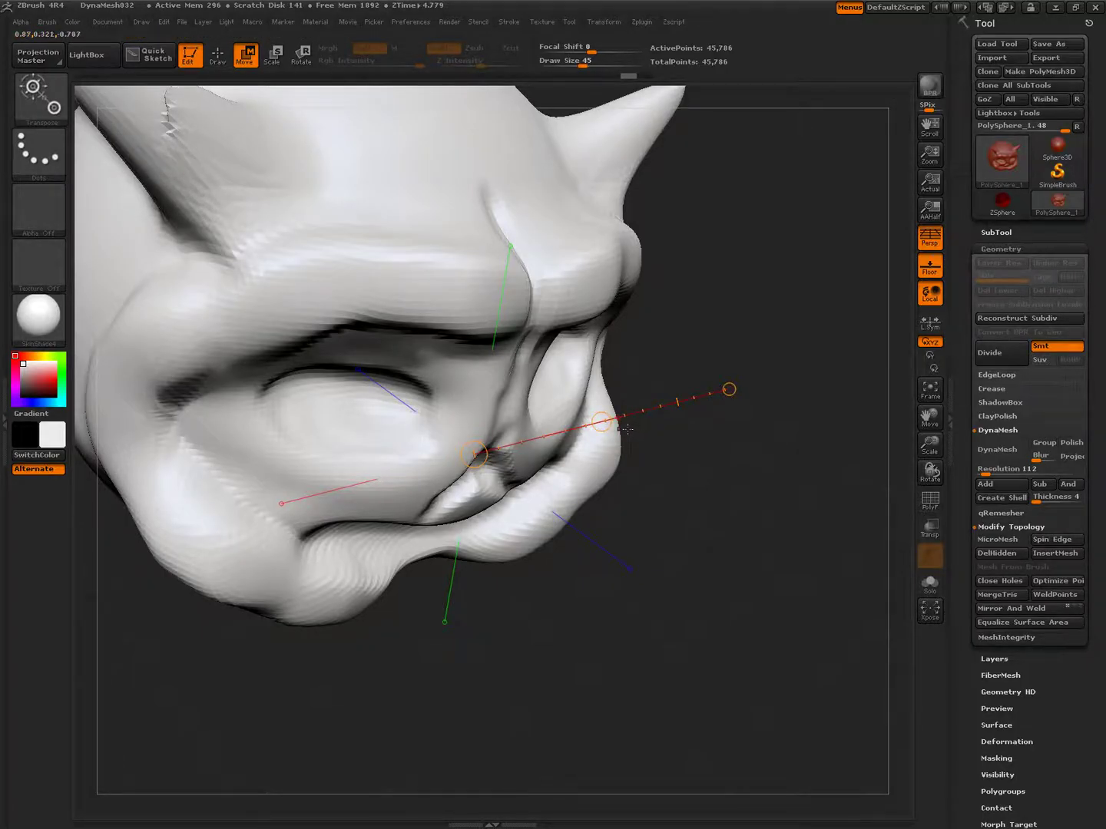
{"action": "mouse_move", "coordinate": [603, 423]}
{"action": "left_mouse_down"}
{"action": "mouse_move", "coordinate": [404, 482]}
{"action": "mouse_move", "coordinate": [591, 427]}
{"action": "mouse_move", "coordinate": [500, 451]}
{"action": "mouse_move", "coordinate": [484, 348]}
{"action": "mouse_move", "coordinate": [582, 499]}
{"action": "mouse_move", "coordinate": [532, 413]}
{"action": "mouse_move", "coordinate": [560, 447]}
{"action": "mouse_move", "coordinate": [557, 414]}
{"action": "left_mouse_up"}
{"action": "key", "text": "ctrl+z"}
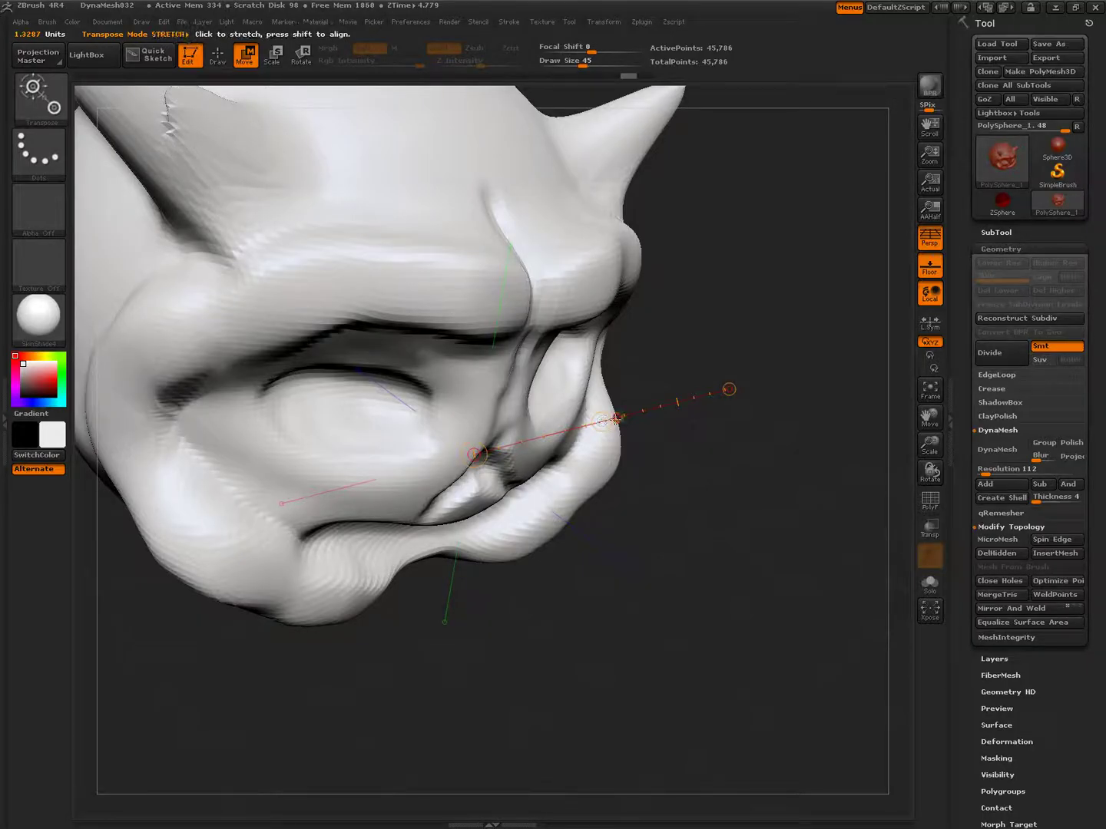
Shift the head, then orbit it to see the brow, nose and mouth from below
{"action": "left_click_drag", "start_coordinate": [604, 422], "coordinate": [576, 436]}
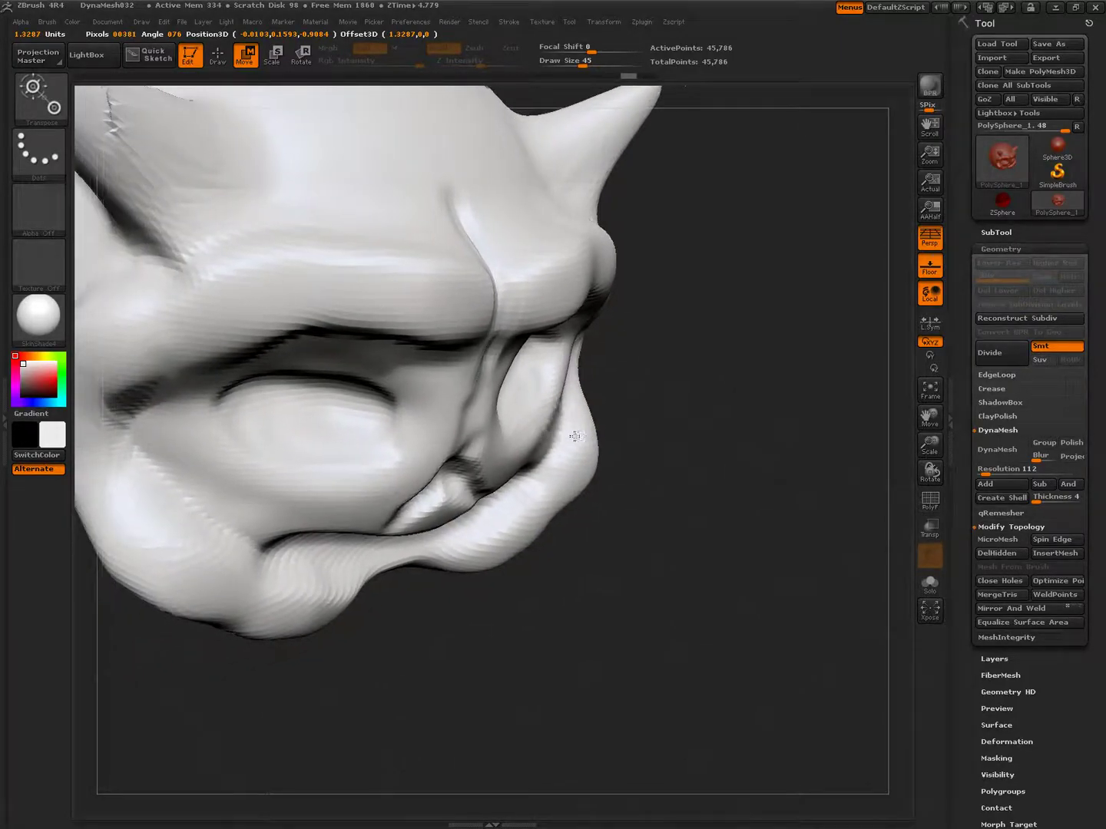
{"action": "left_click_drag", "start_coordinate": [466, 465], "coordinate": [532, 361]}
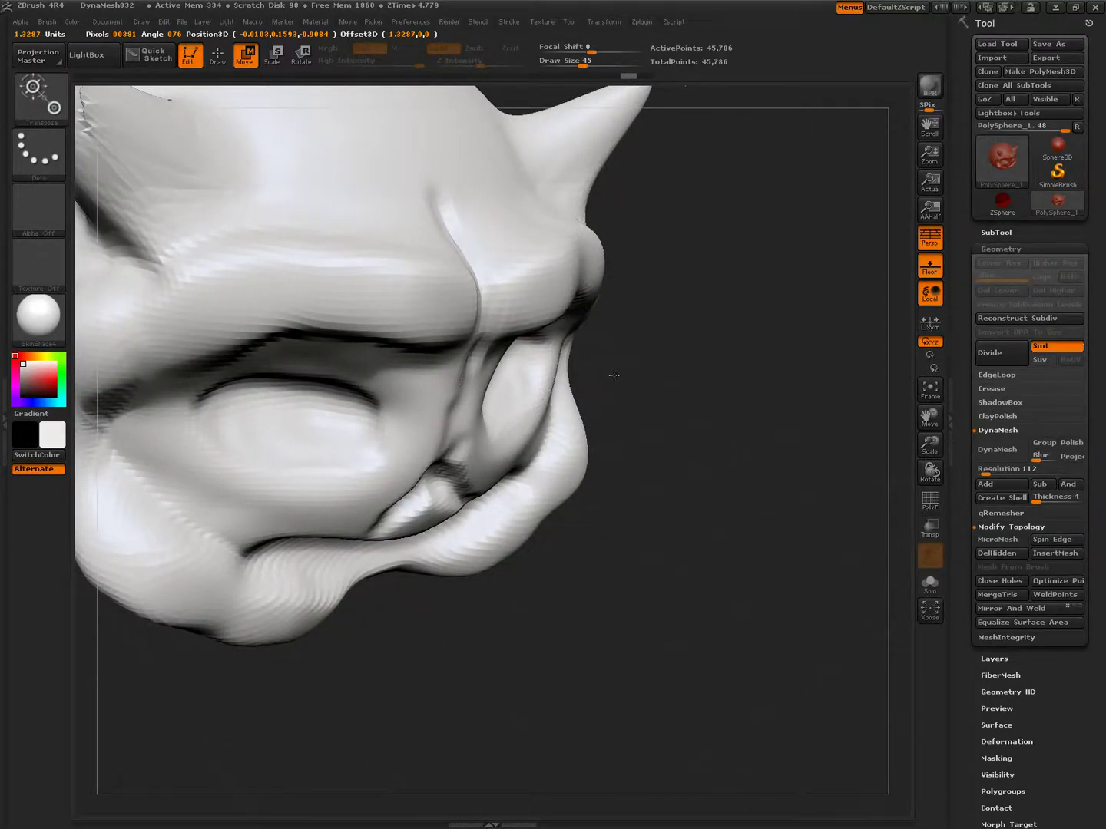
{"action": "left_click_drag", "start_coordinate": [612, 375], "coordinate": [620, 374]}
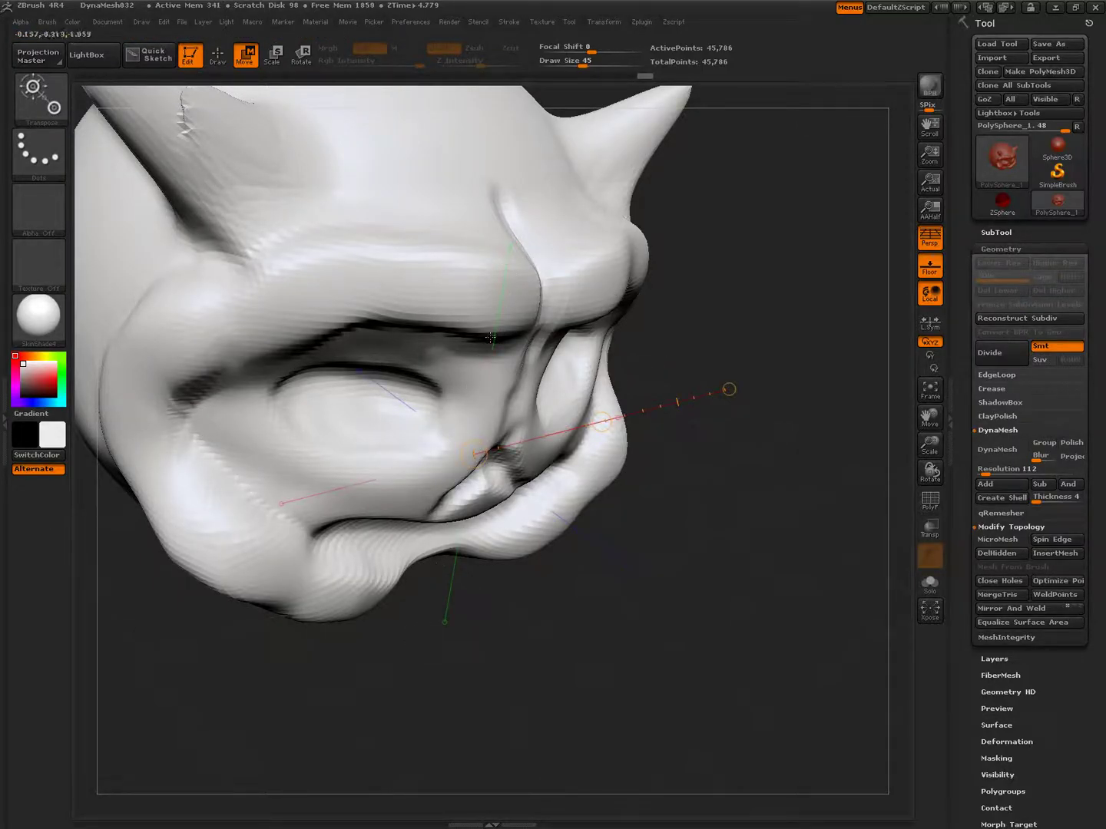
Draw a green action line on the brow and adjust its ends so it runs from the nose up past the head's top
{"action": "left_click", "coordinate": [510, 247]}
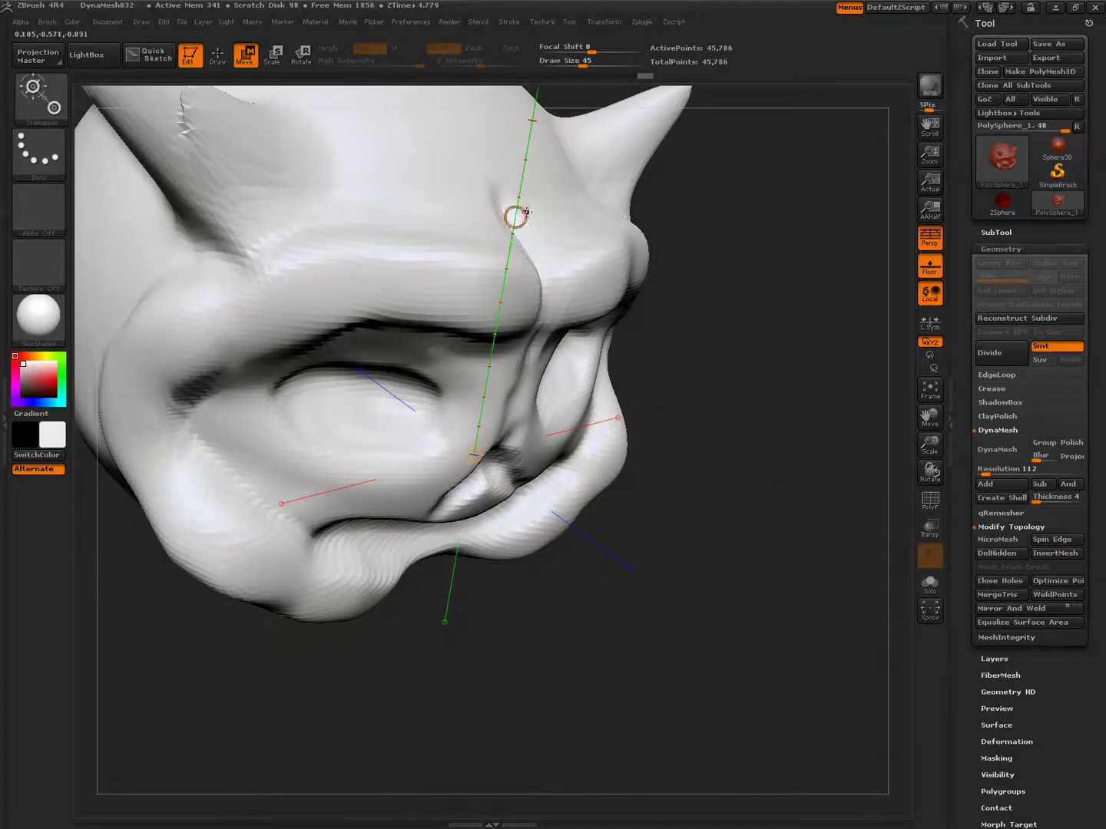
{"action": "left_click_drag", "start_coordinate": [526, 205], "coordinate": [528, 206]}
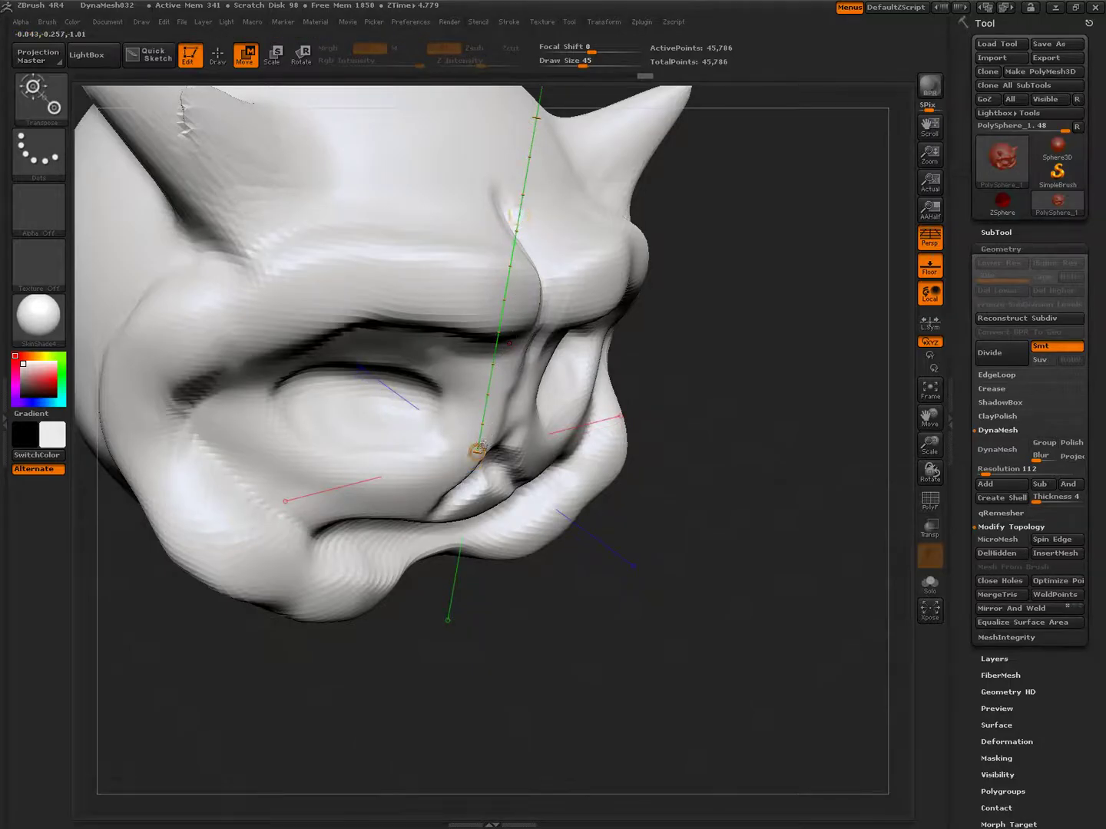
{"action": "left_click_drag", "start_coordinate": [478, 449], "coordinate": [480, 433]}
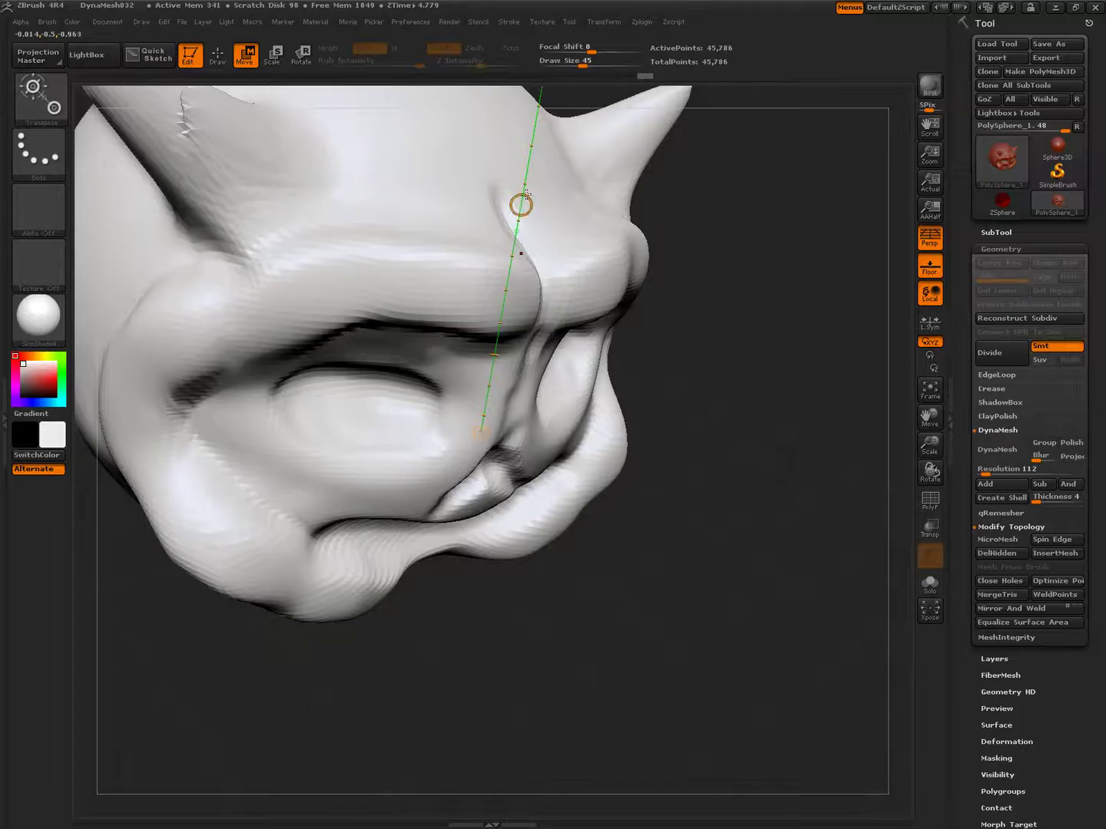
{"action": "mouse_move", "coordinate": [524, 202]}
{"action": "left_mouse_down"}
{"action": "mouse_move", "coordinate": [516, 240]}
{"action": "mouse_move", "coordinate": [519, 229]}
{"action": "left_mouse_up"}
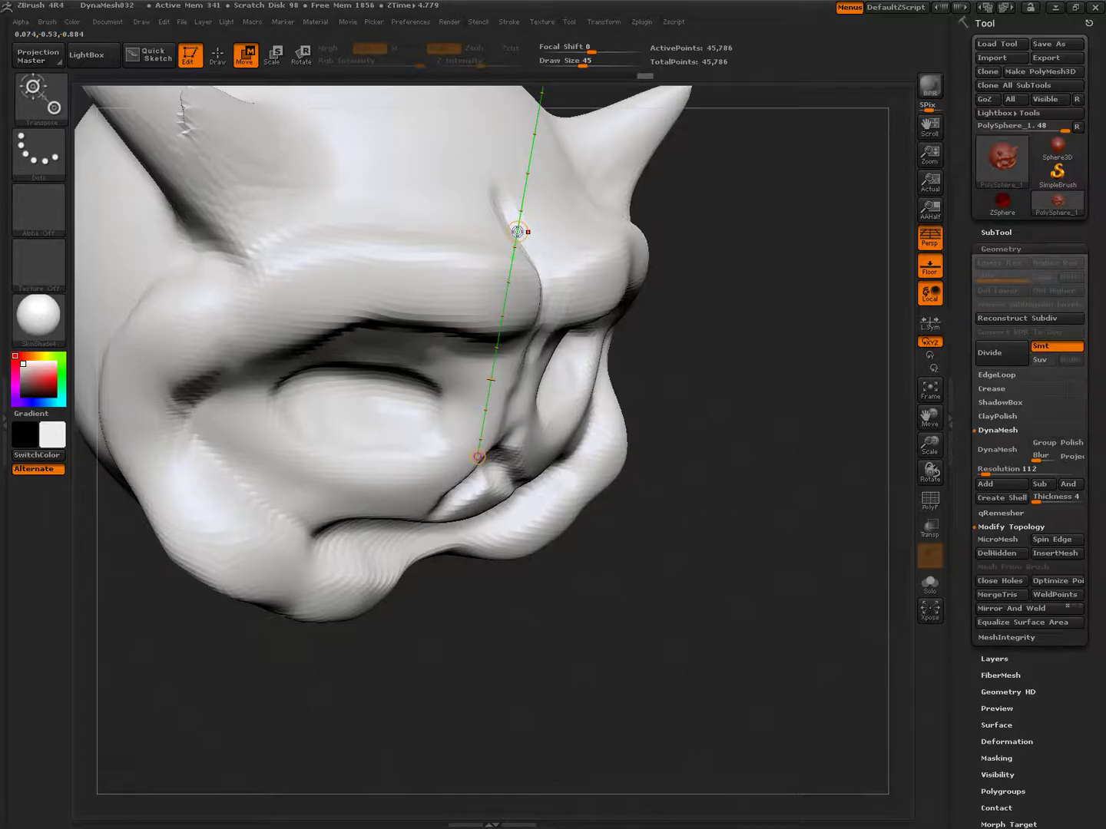
{"action": "left_click_drag", "start_coordinate": [518, 231], "coordinate": [521, 273]}
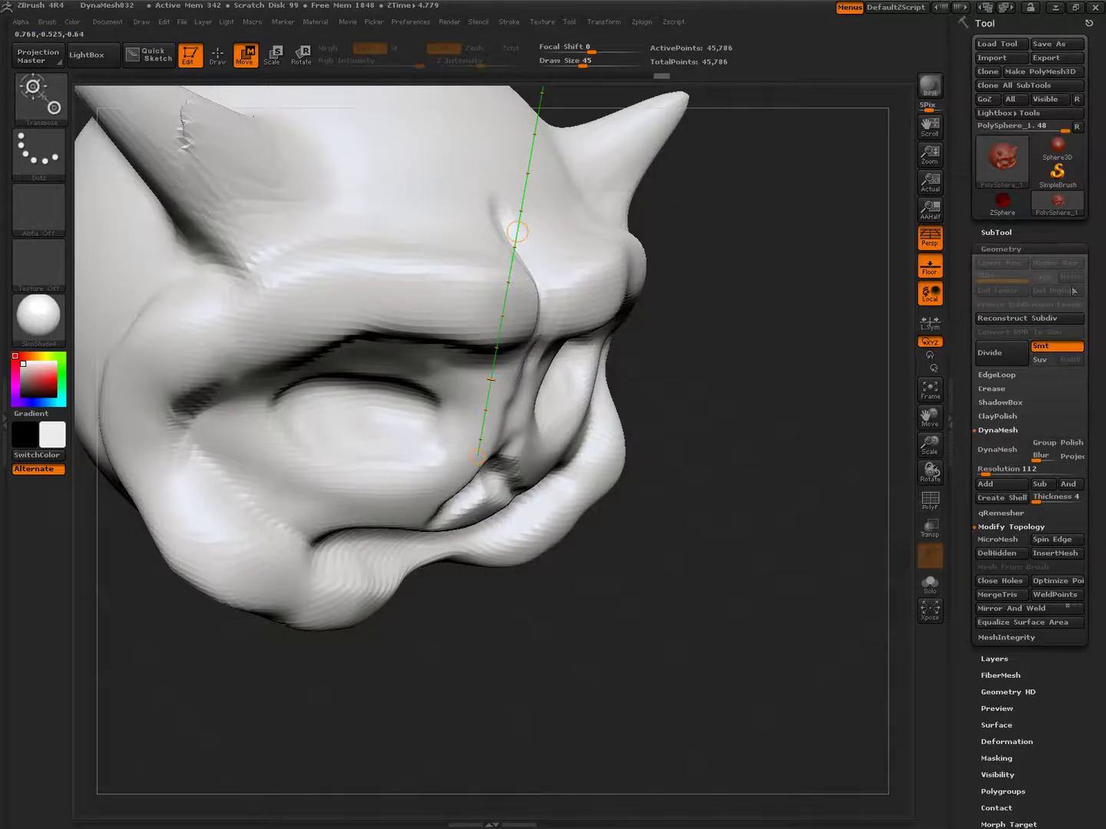
With perspective temporarily off, drag the transpose circles to slide the head mesh along the vertical line
{"action": "left_click", "coordinate": [931, 238]}
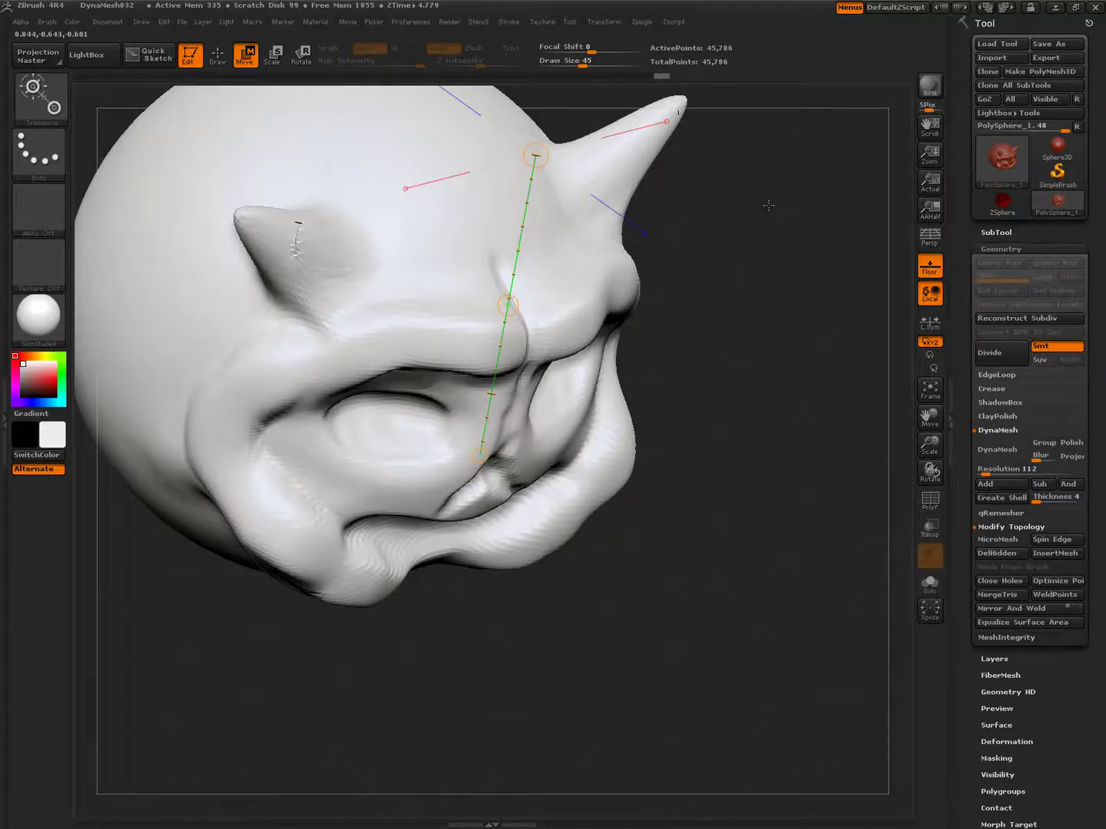
{"action": "mouse_move", "coordinate": [771, 203]}
{"action": "left_mouse_down"}
{"action": "mouse_move", "coordinate": [770, 231]}
{"action": "mouse_move", "coordinate": [773, 178]}
{"action": "left_mouse_up"}
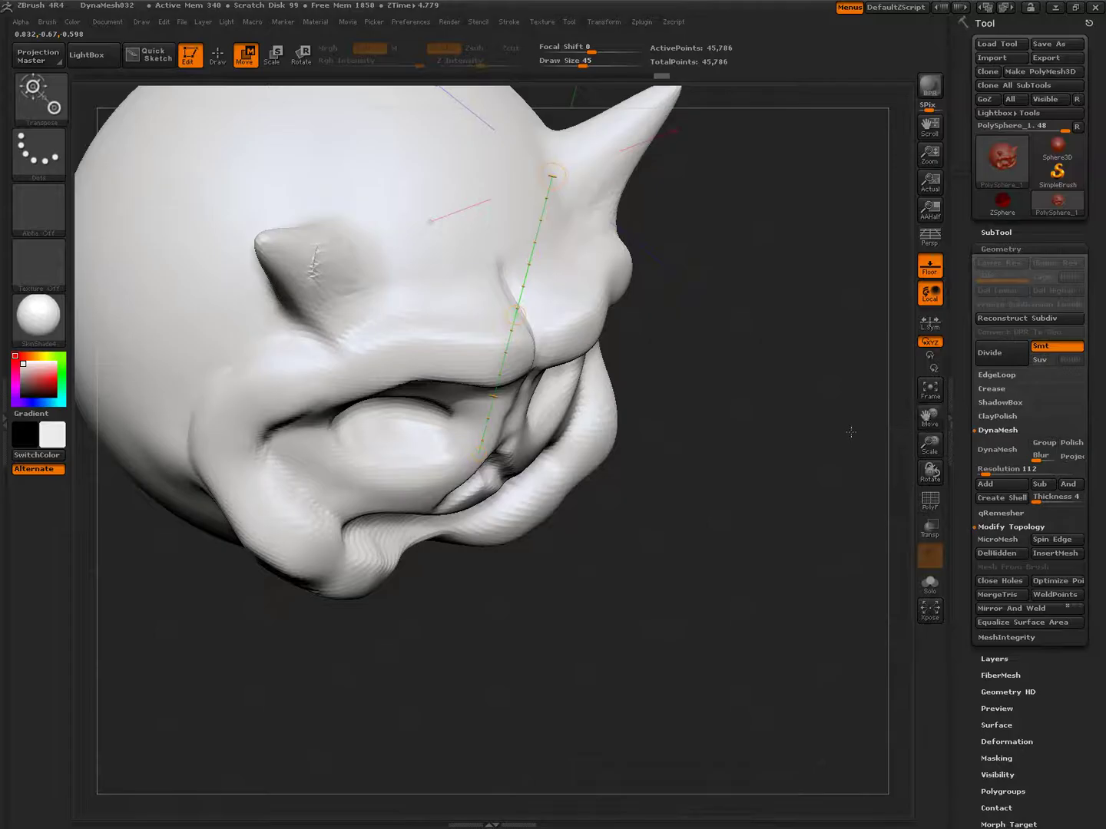
{"action": "left_click_drag", "start_coordinate": [851, 433], "coordinate": [836, 533]}
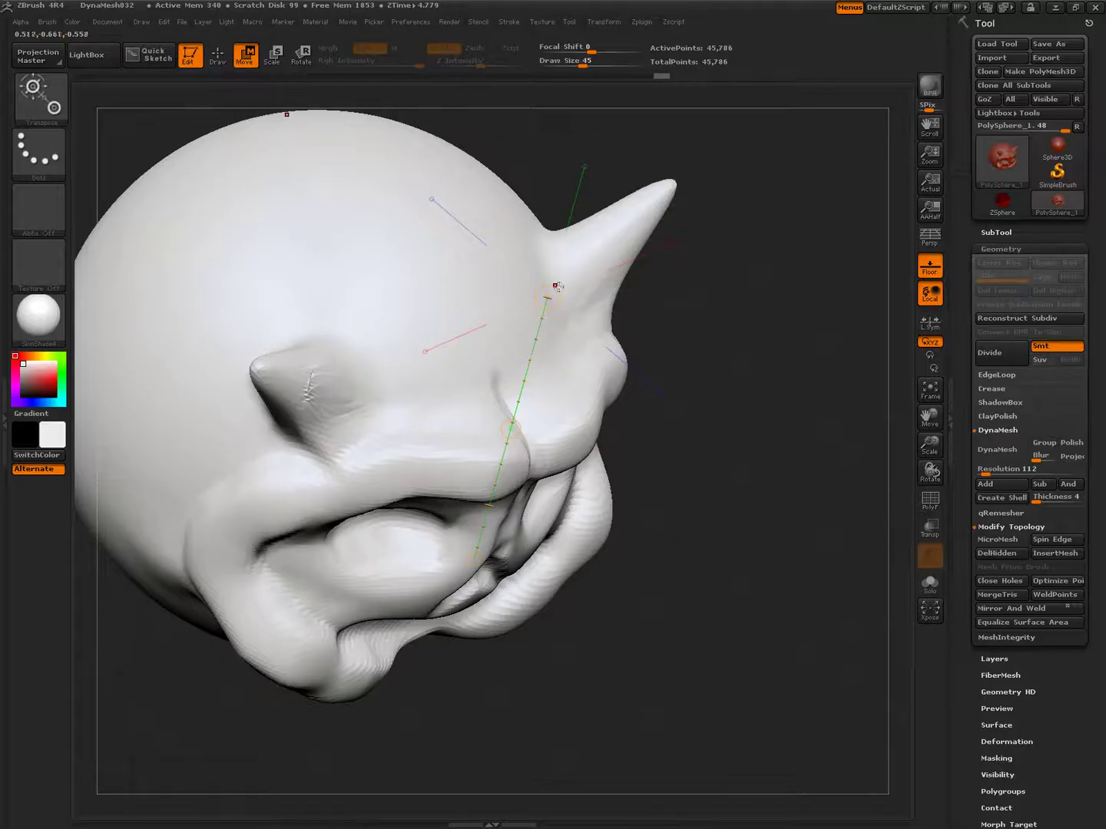
{"action": "left_click", "coordinate": [549, 296]}
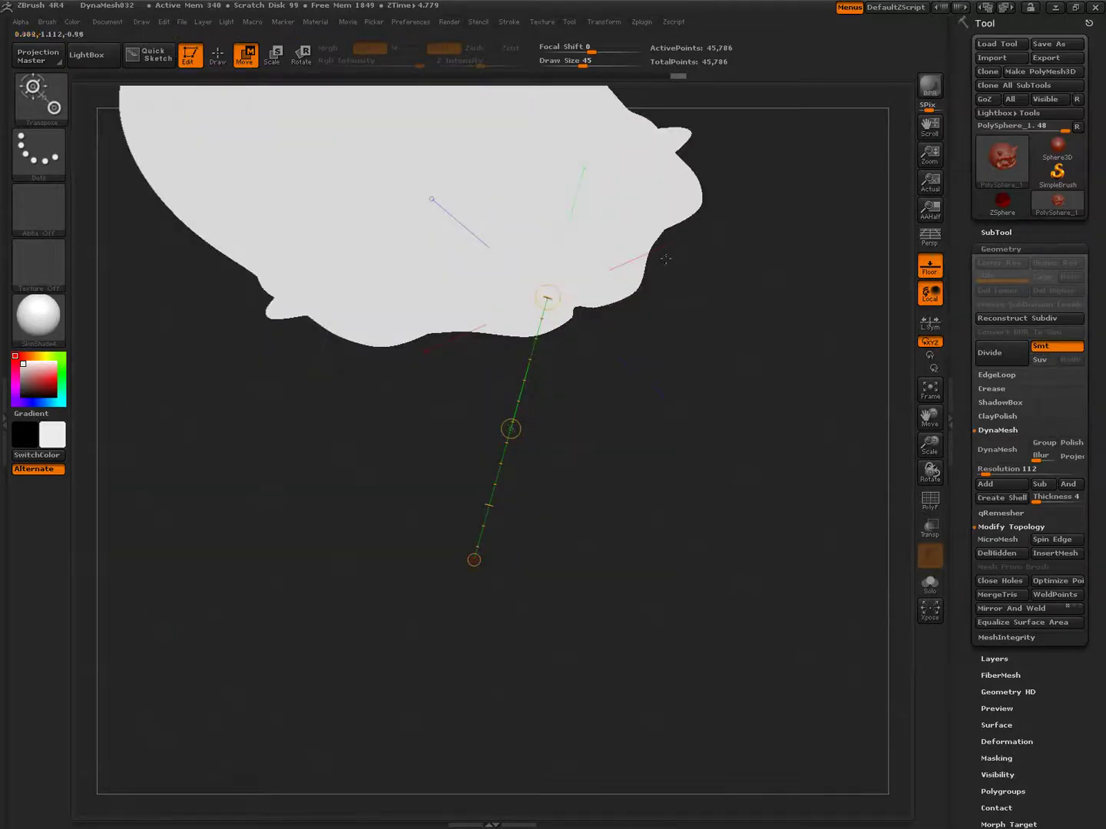
{"action": "left_click_drag", "start_coordinate": [665, 259], "coordinate": [547, 296]}
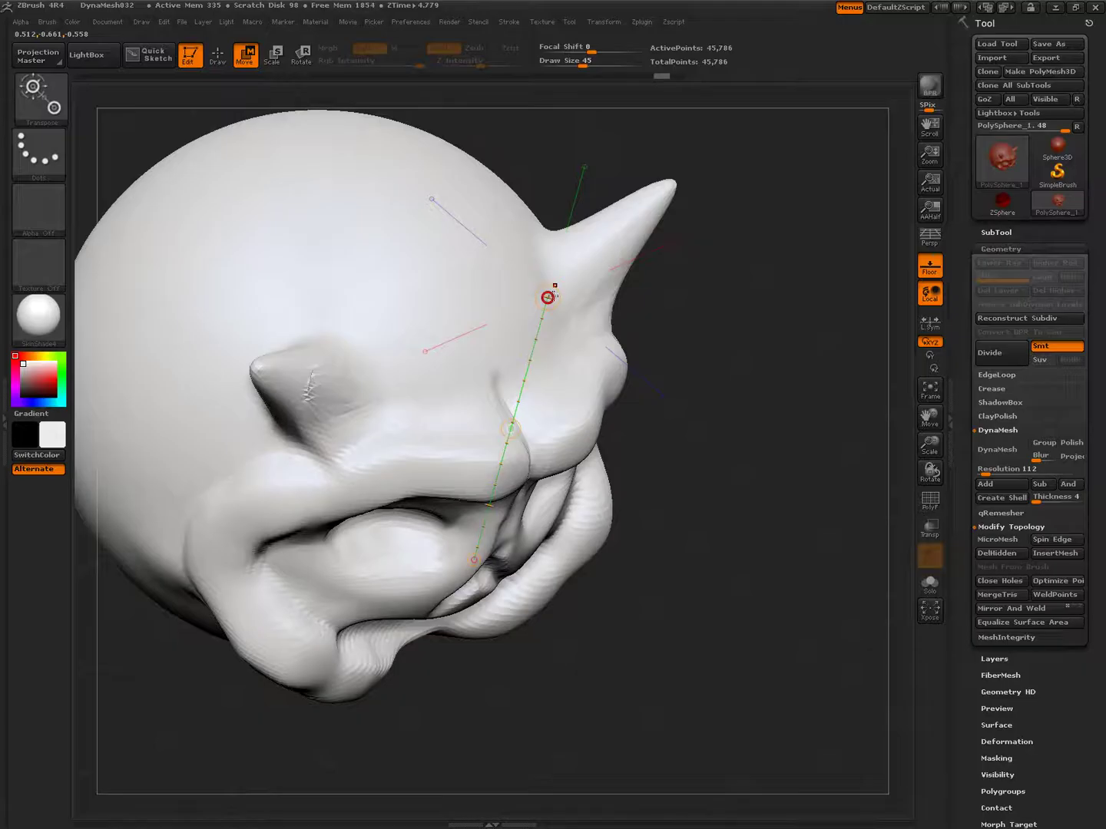
{"action": "left_click", "coordinate": [549, 295]}
{"action": "right_click_drag", "start_coordinate": [555, 298], "coordinate": [536, 338]}
{"action": "left_click_drag", "start_coordinate": [536, 338], "coordinate": [716, 346]}
{"action": "left_click", "coordinate": [929, 234]}
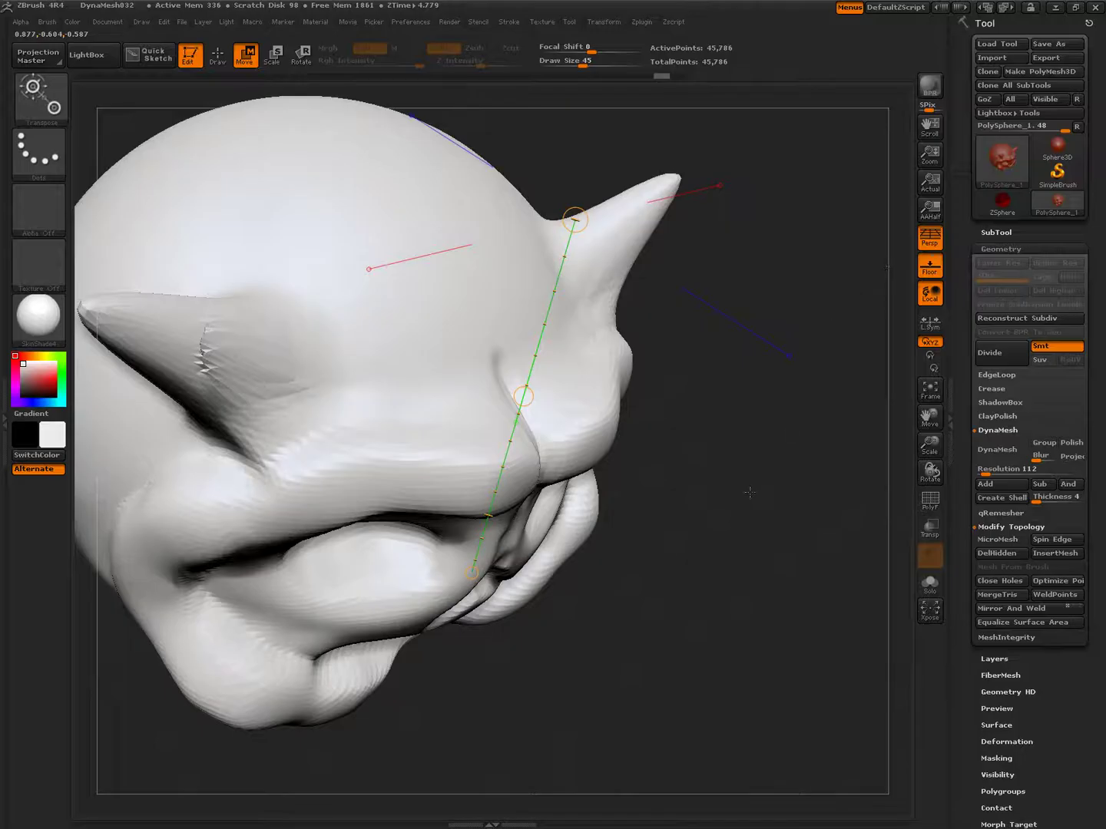
Minimize Chrome and Internet Explorer, pause the oCam recording, and minimize the oCam window
{"action": "key", "text": "alt+Tab"}
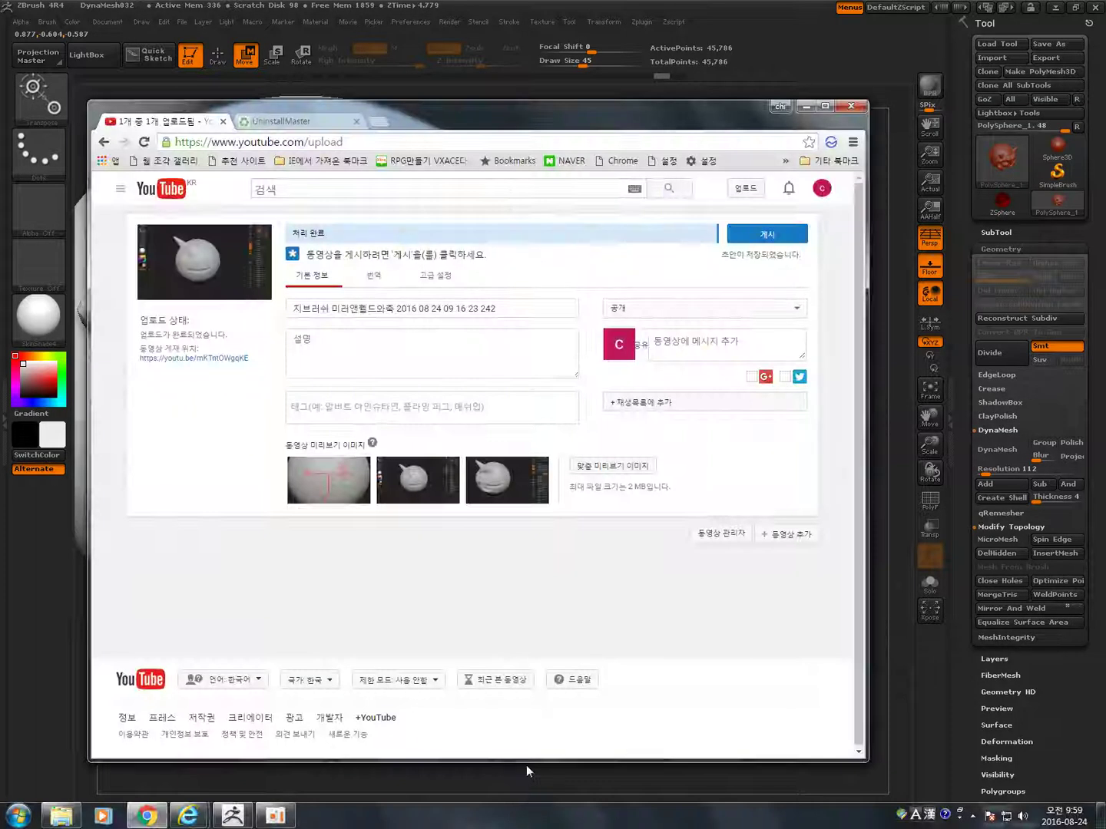
{"action": "left_click", "coordinate": [808, 105]}
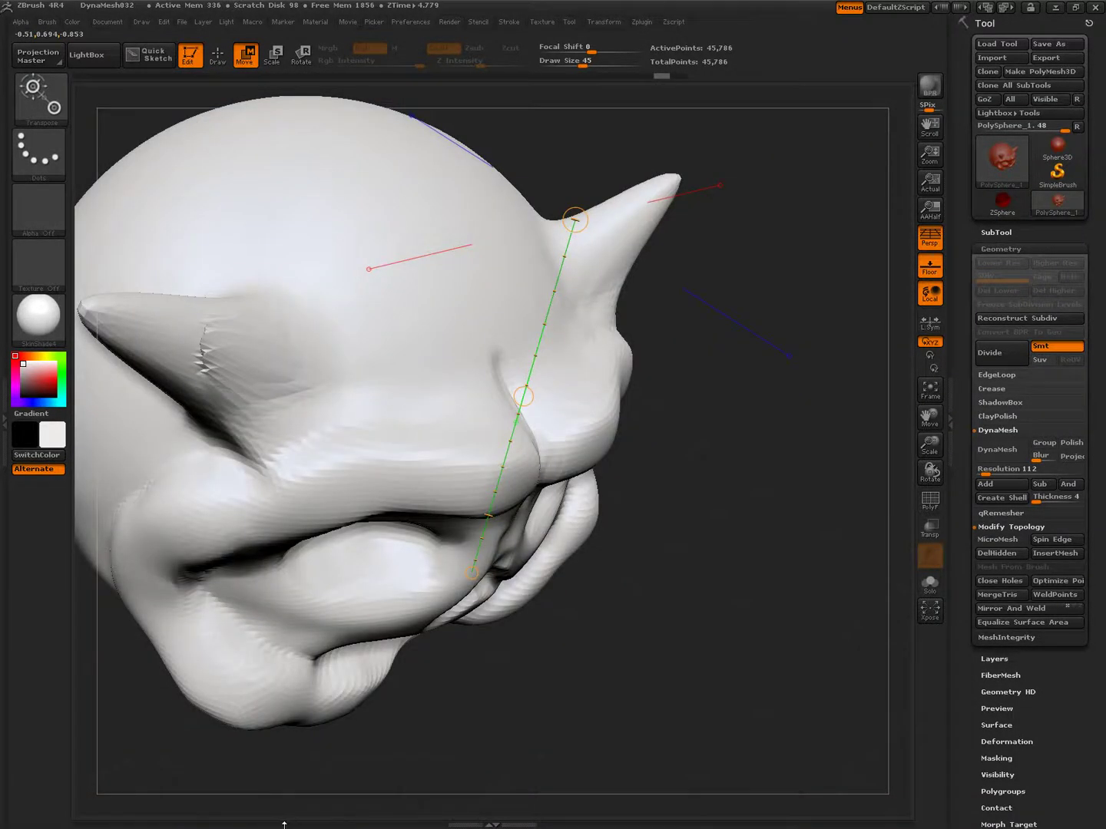
{"action": "key", "text": "alt+Tab"}
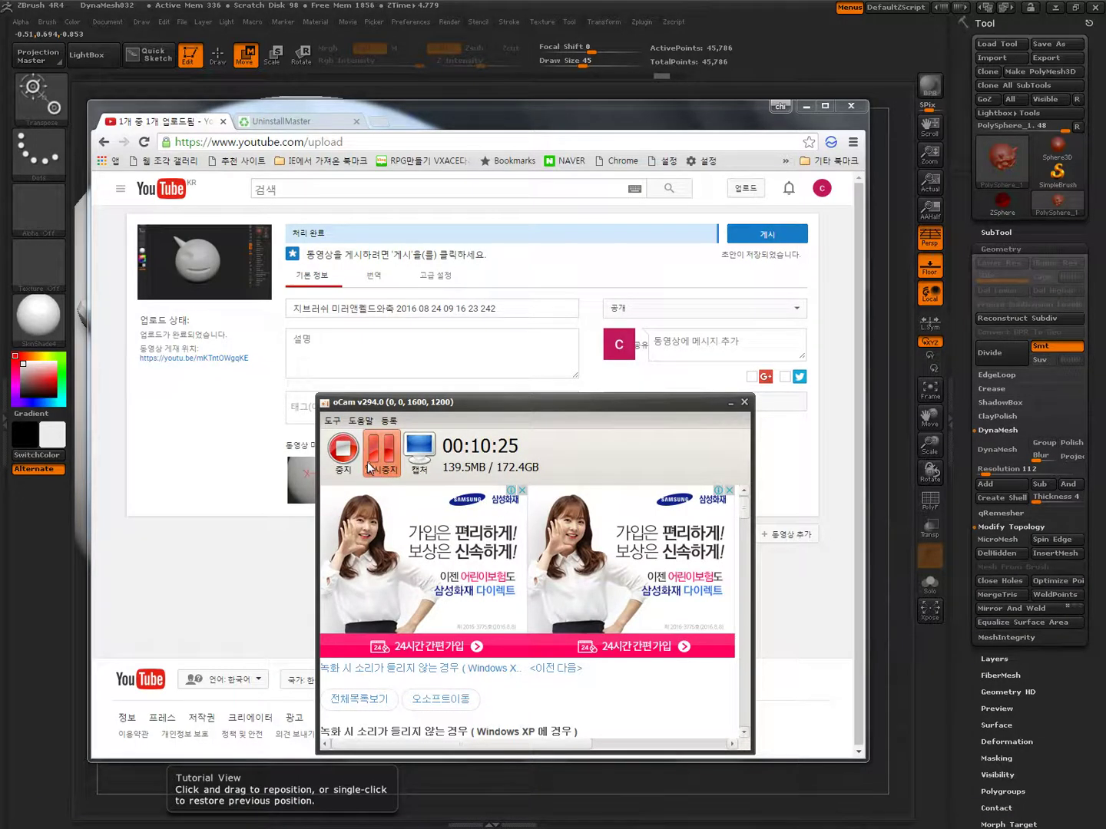
{"action": "left_click", "coordinate": [369, 462]}
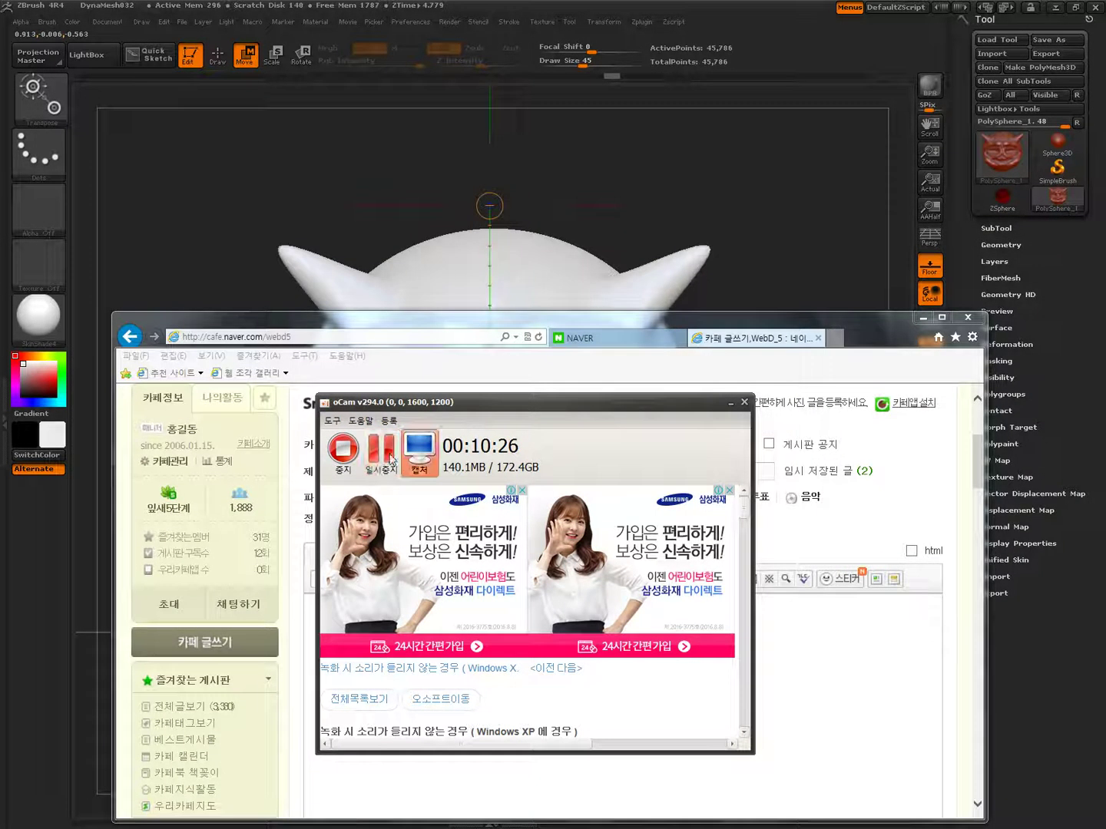
{"action": "left_click", "coordinate": [923, 319]}
{"action": "left_click", "coordinate": [924, 319]}
{"action": "left_click_drag", "start_coordinate": [591, 398], "coordinate": [812, 376]}
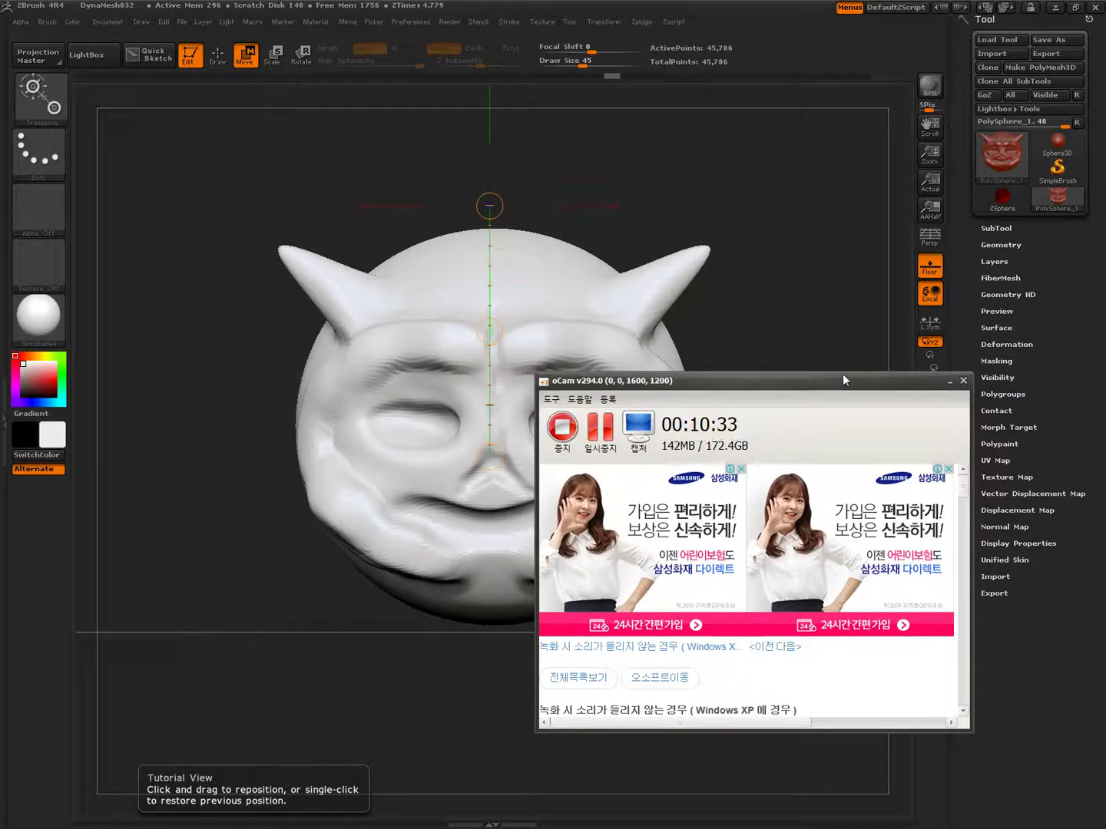
{"action": "left_click", "coordinate": [949, 381]}
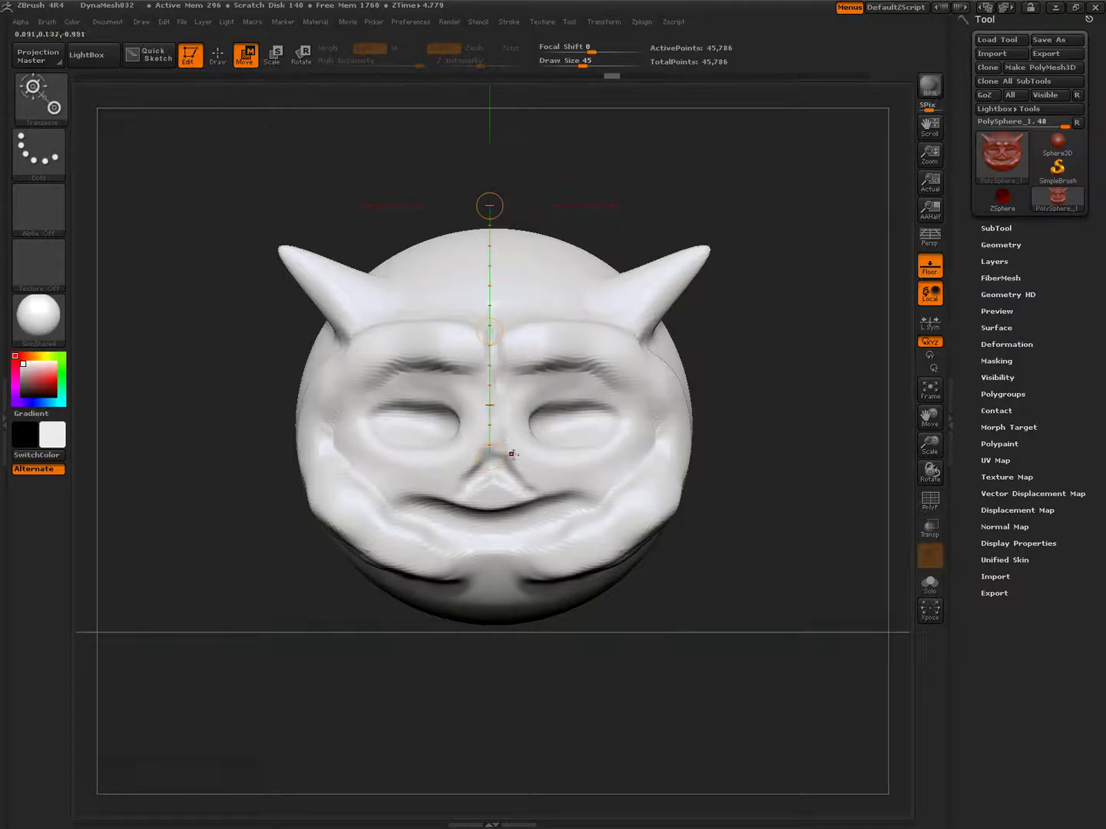
Draw a new action line from the nose to the right, snap it to the X axis, and test a sideways move
{"action": "left_click_drag", "start_coordinate": [494, 484], "coordinate": [838, 327]}
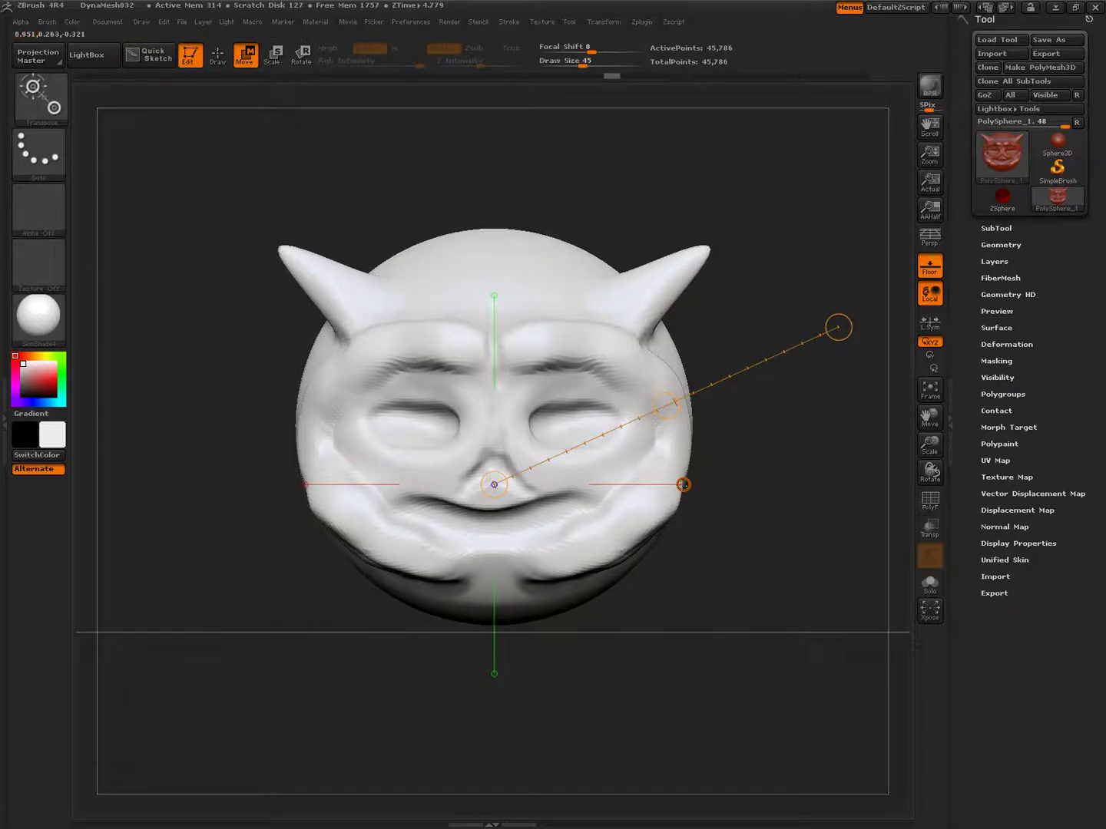
{"action": "left_click", "coordinate": [682, 485]}
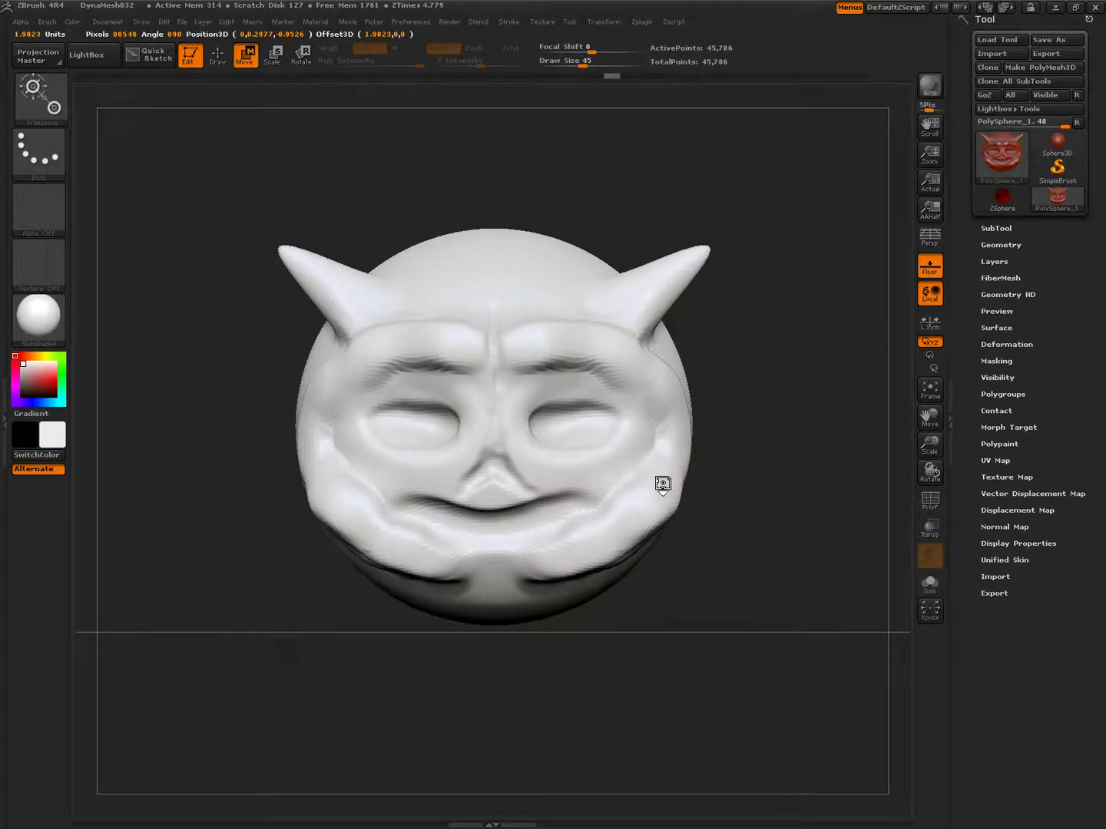
{"action": "left_click_drag", "start_coordinate": [661, 484], "coordinate": [708, 498]}
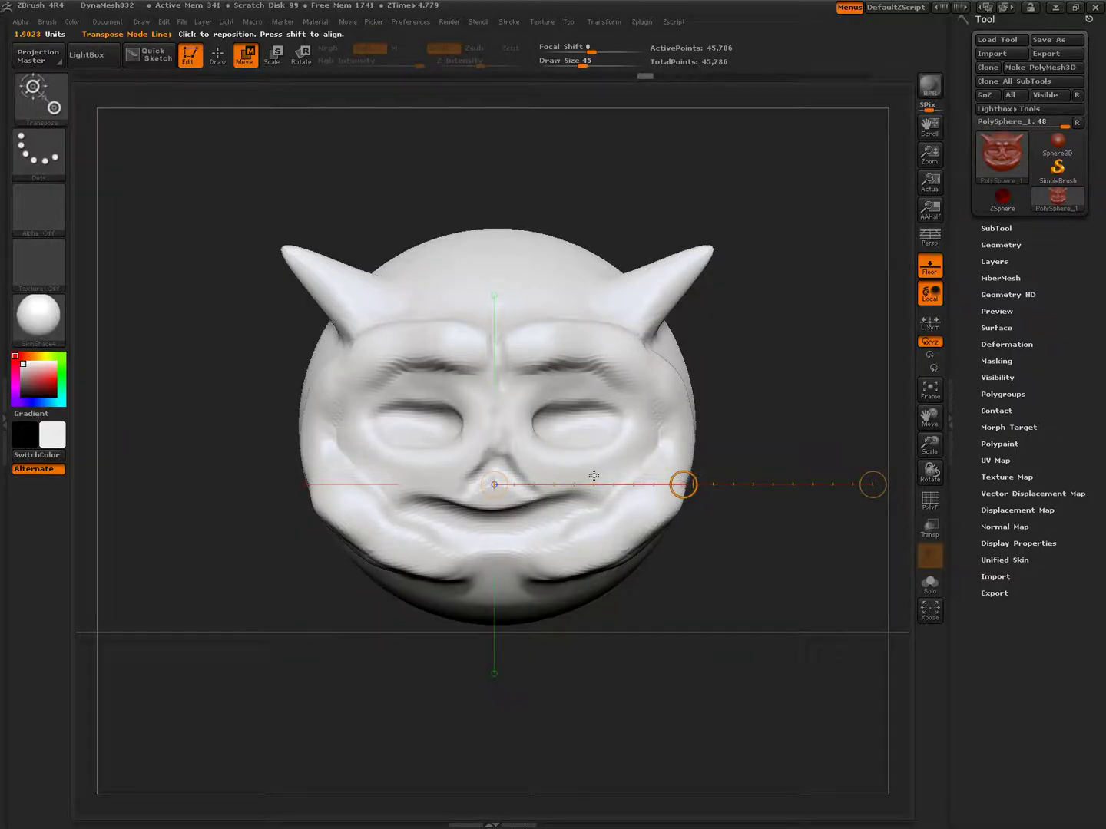
Redraw the horizontal nose-to-cheek line and drag its end circle inward to narrow the head into an oval
{"action": "key", "text": "ctrl+1"}
{"action": "left_click", "coordinate": [679, 495]}
{"action": "mouse_move", "coordinate": [678, 494]}
{"action": "left_mouse_down"}
{"action": "mouse_move", "coordinate": [711, 483]}
{"action": "mouse_move", "coordinate": [627, 517]}
{"action": "left_mouse_up"}
{"action": "key", "text": "Escape"}
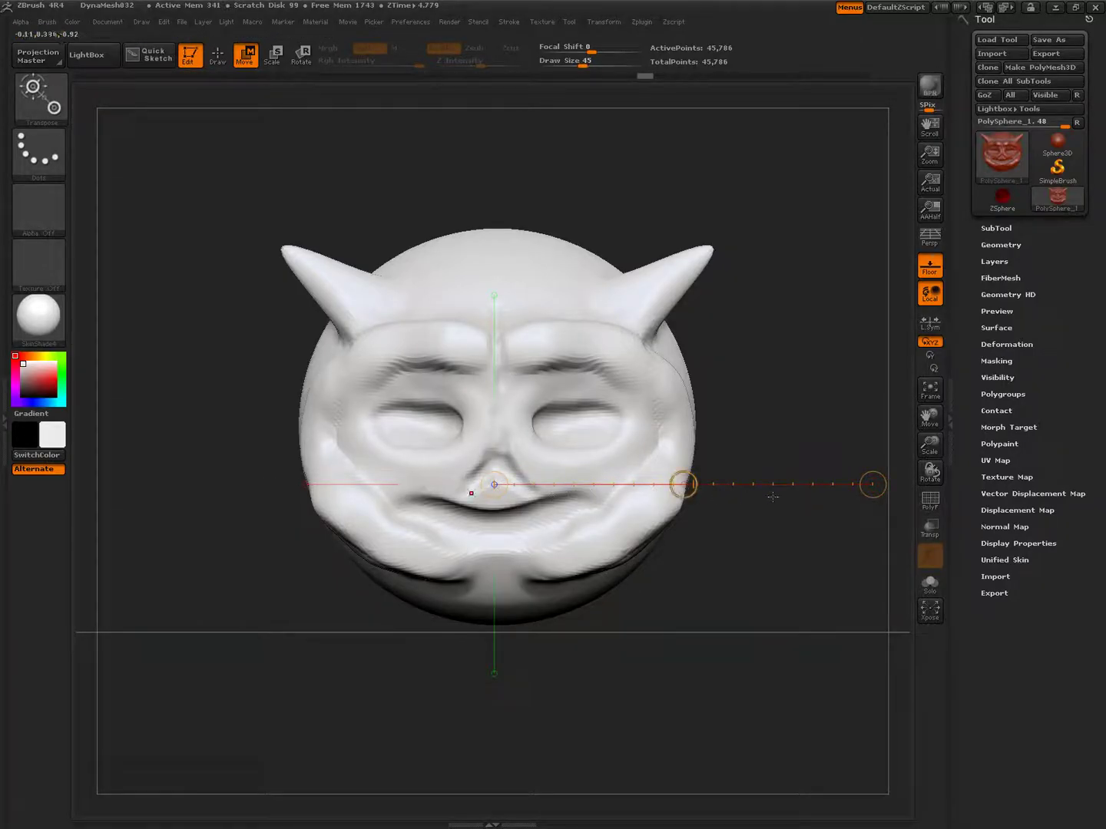
{"action": "key", "text": "ctrl+1"}
{"action": "left_click", "coordinate": [873, 516]}
{"action": "left_click_drag", "start_coordinate": [873, 516], "coordinate": [865, 548]}
{"action": "key", "text": "Escape"}
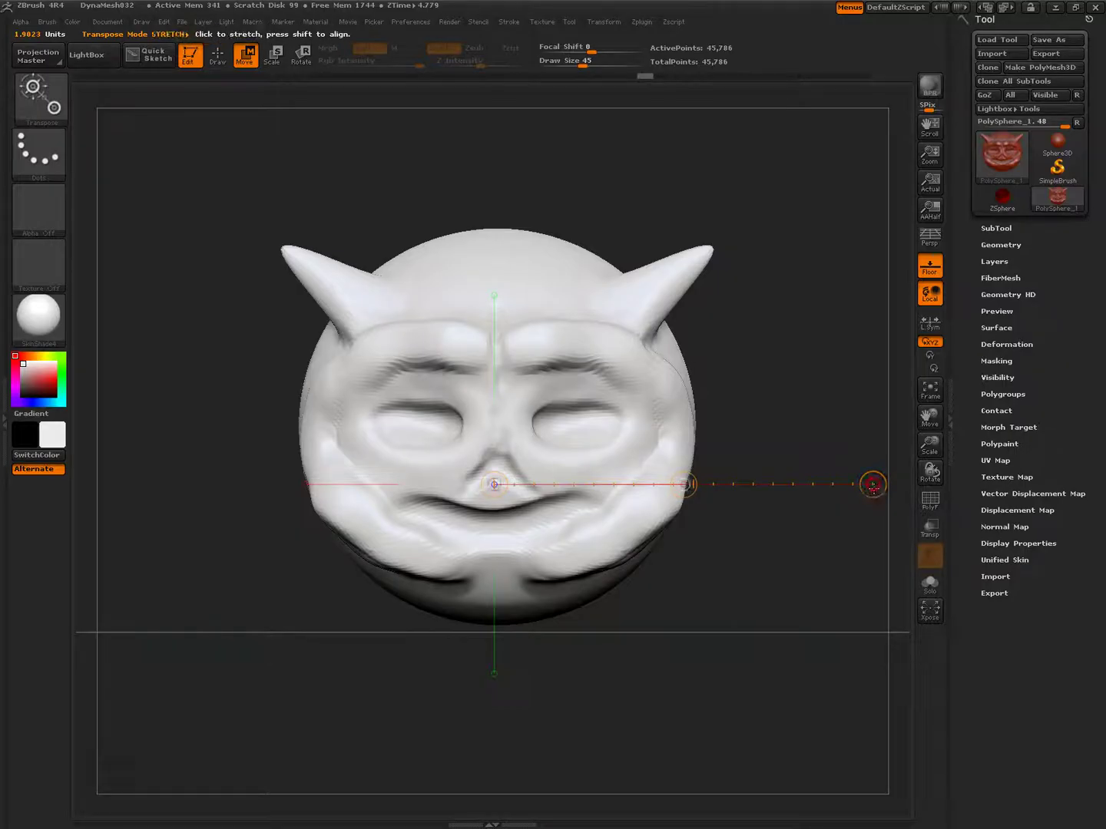
{"action": "mouse_move", "coordinate": [872, 489]}
{"action": "left_mouse_down"}
{"action": "mouse_move", "coordinate": [824, 503]}
{"action": "mouse_move", "coordinate": [772, 487]}
{"action": "mouse_move", "coordinate": [727, 490]}
{"action": "mouse_move", "coordinate": [835, 493]}
{"action": "mouse_move", "coordinate": [636, 494]}
{"action": "mouse_move", "coordinate": [814, 490]}
{"action": "mouse_move", "coordinate": [570, 480]}
{"action": "mouse_move", "coordinate": [873, 483]}
{"action": "left_mouse_up"}
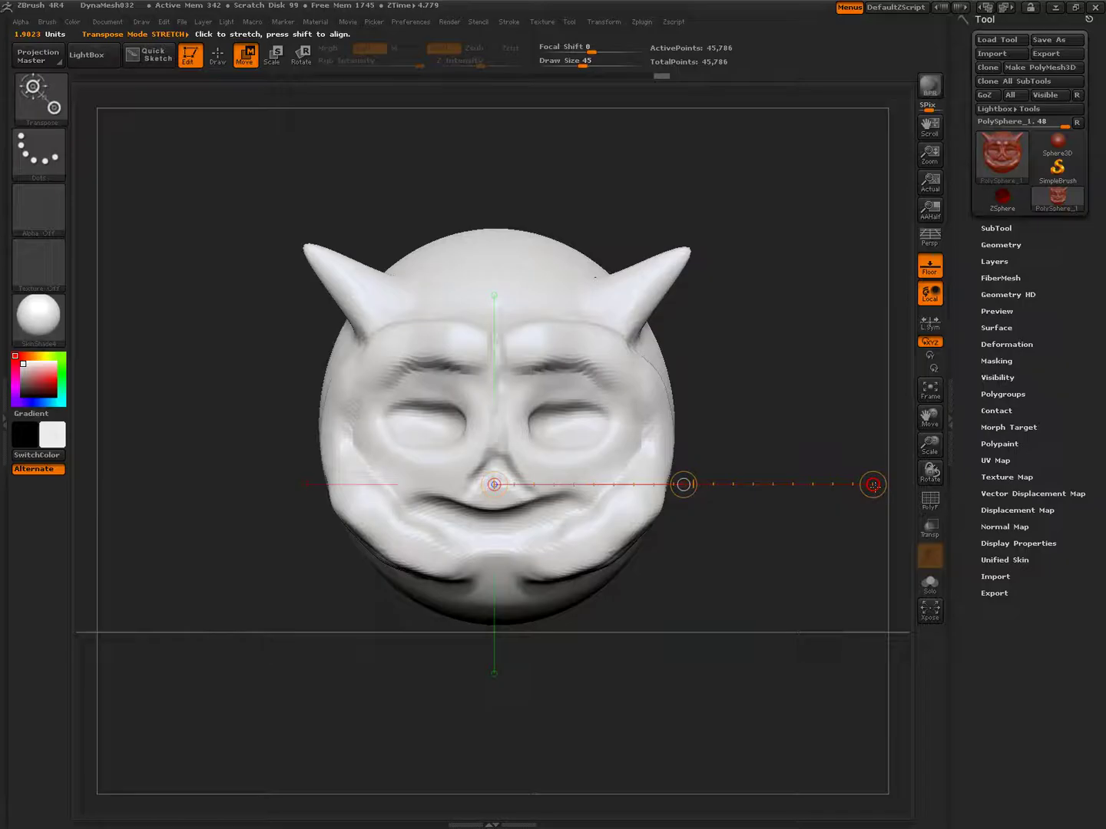
{"action": "left_click_drag", "start_coordinate": [873, 484], "coordinate": [850, 484]}
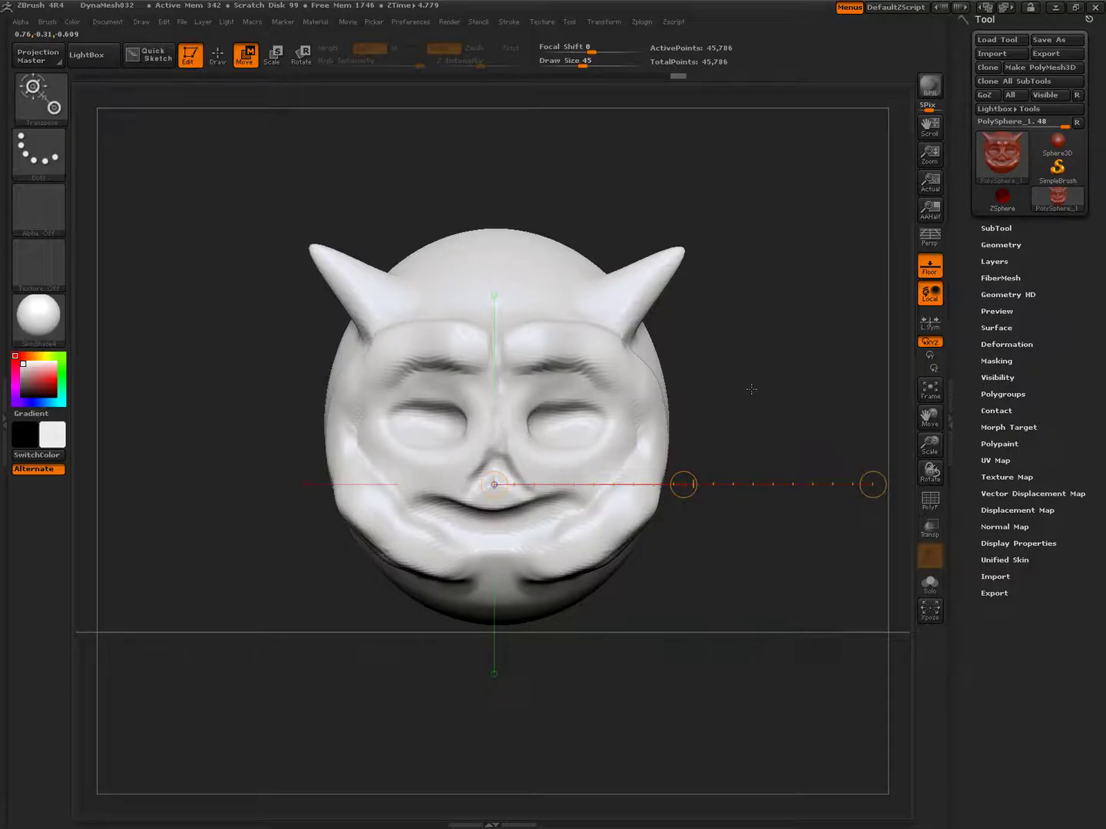
Switch to Transpose Scale and try squashing and stretching the head vertically, undoing one attempt
{"action": "left_click", "coordinate": [273, 55]}
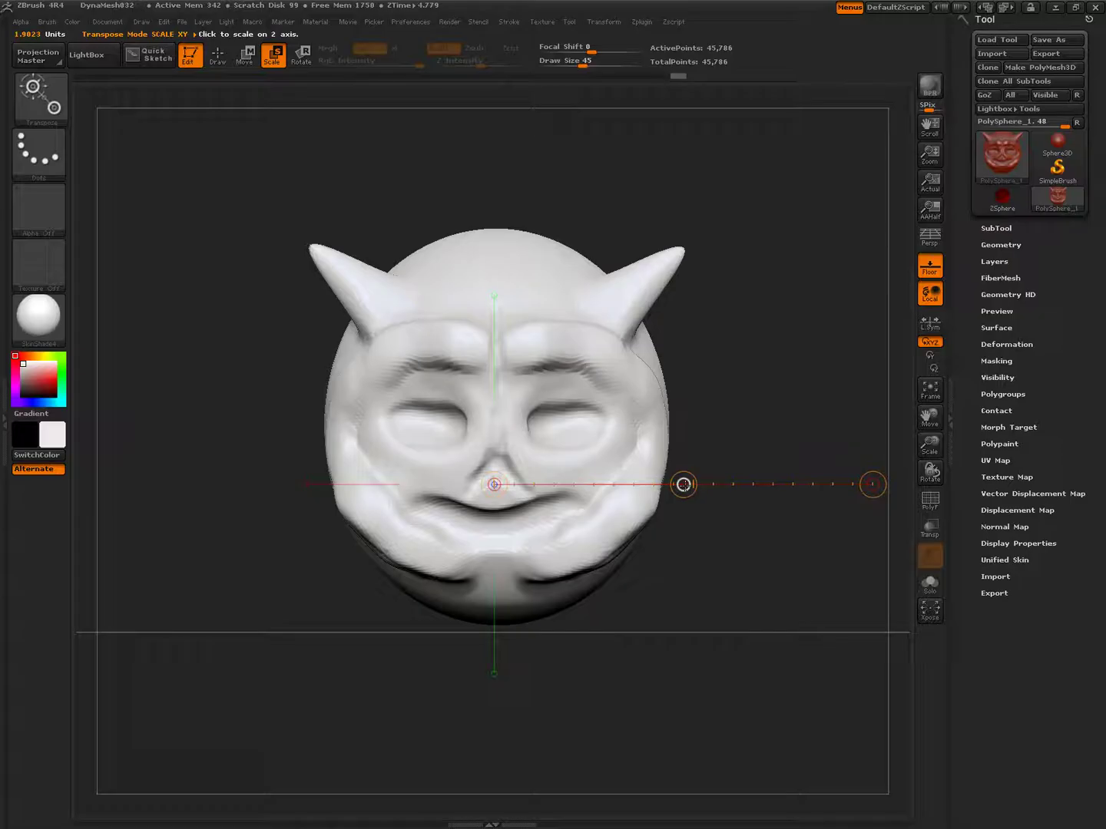
{"action": "left_click_drag", "start_coordinate": [683, 484], "coordinate": [740, 443]}
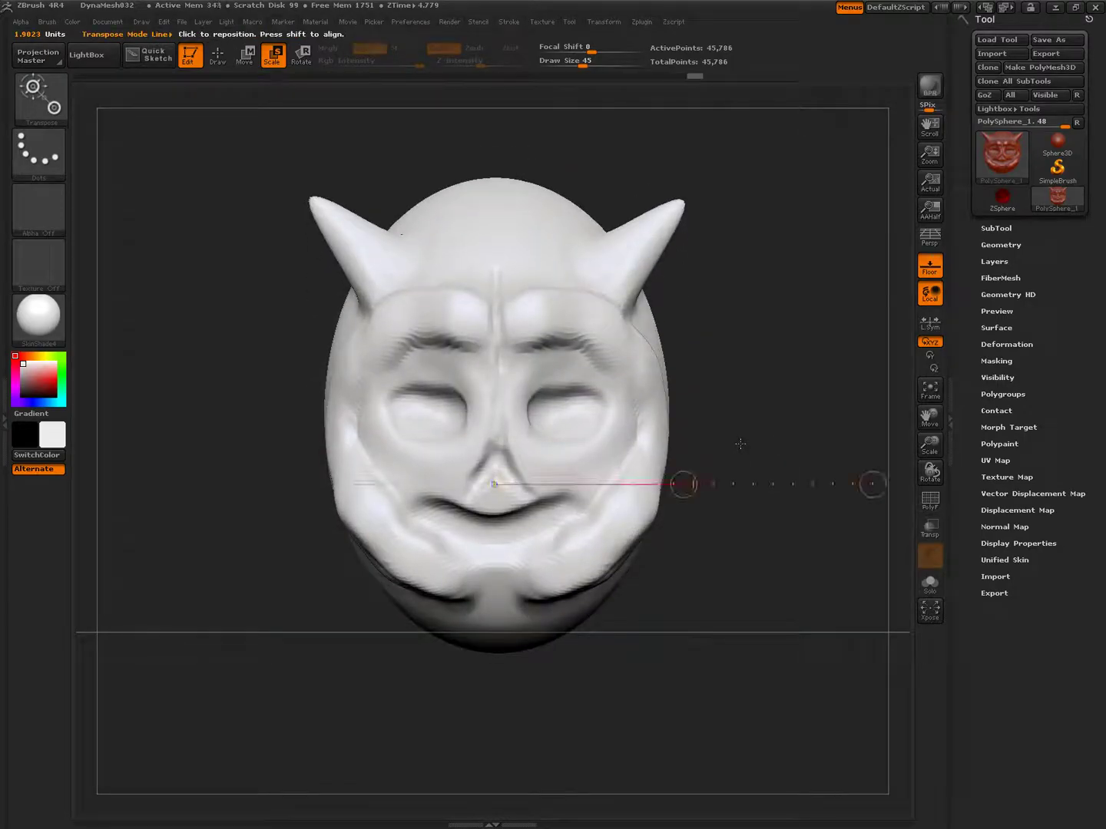
{"action": "key", "text": "ctrl+z"}
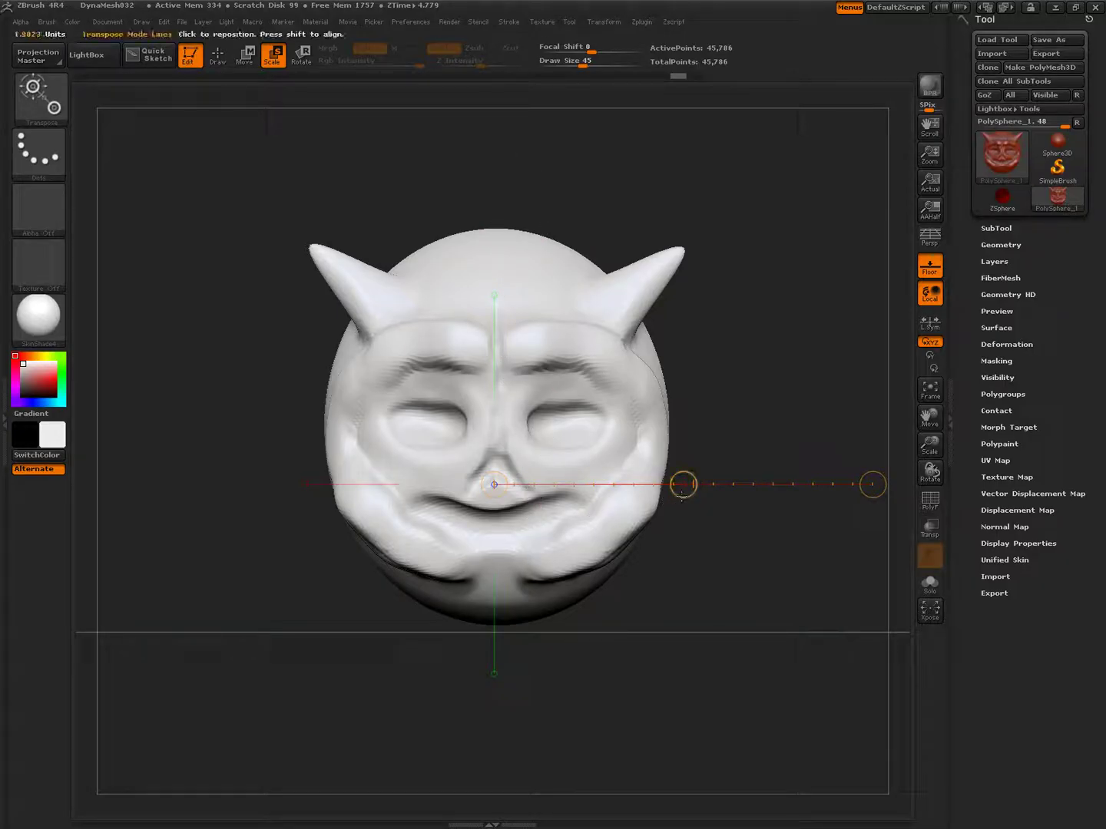
{"action": "left_click_drag", "start_coordinate": [684, 483], "coordinate": [691, 442]}
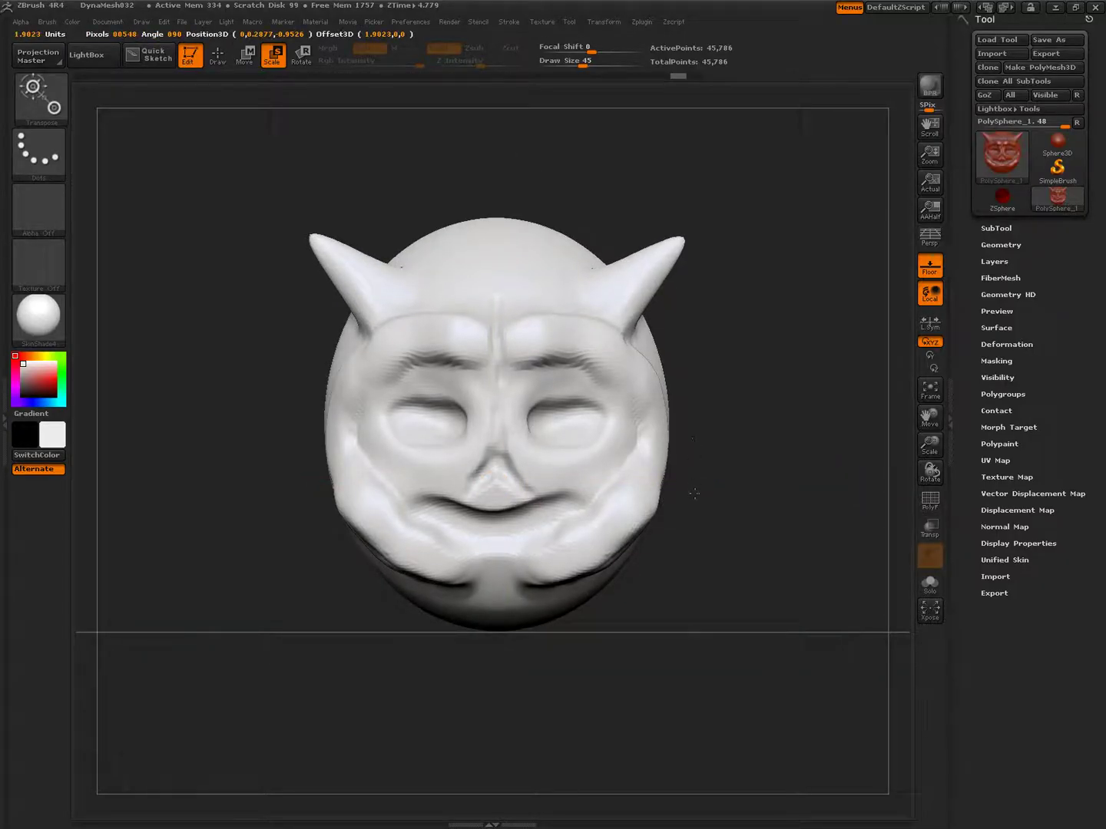
{"action": "mouse_move", "coordinate": [694, 494]}
{"action": "left_mouse_down"}
{"action": "mouse_move", "coordinate": [691, 447]}
{"action": "mouse_move", "coordinate": [689, 497]}
{"action": "left_mouse_up"}
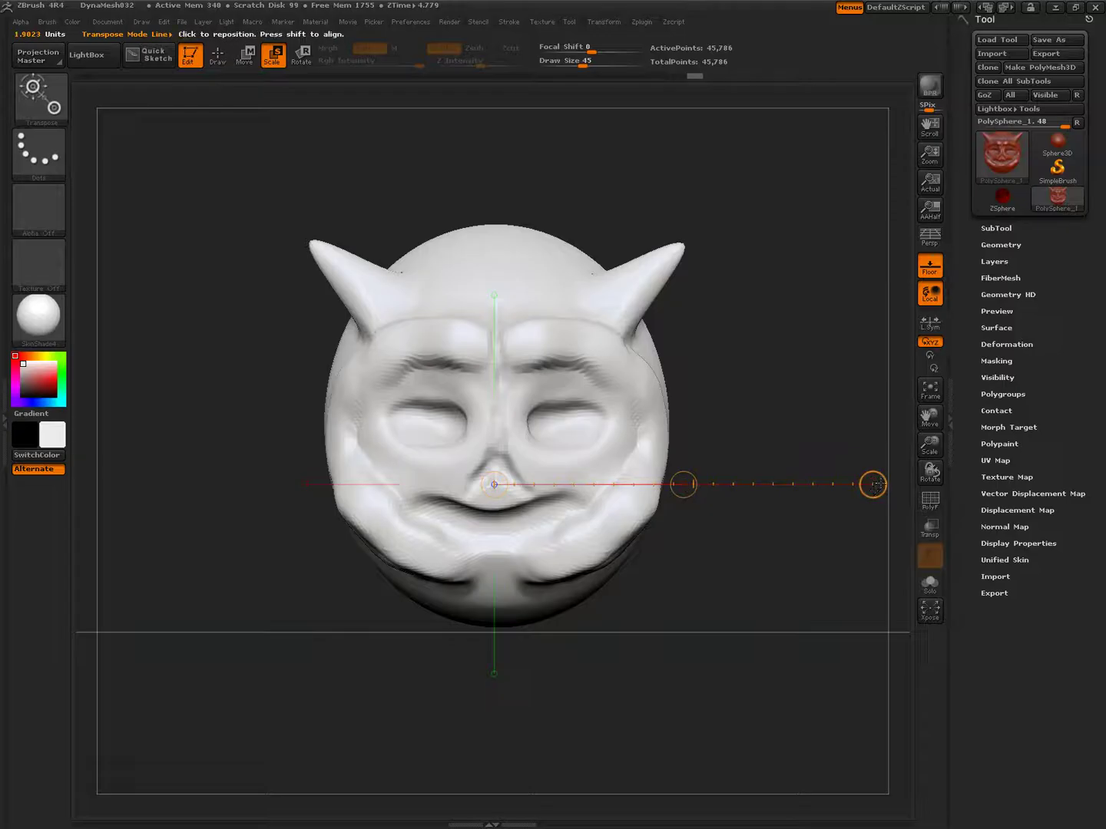
Scale the whole head up and down, leave it slightly larger, and switch Transpose to Rotate mode
{"action": "left_click_drag", "start_coordinate": [873, 484], "coordinate": [1055, 436]}
{"action": "mouse_move", "coordinate": [930, 472]}
{"action": "left_mouse_down"}
{"action": "mouse_move", "coordinate": [650, 523]}
{"action": "mouse_move", "coordinate": [1104, 421]}
{"action": "mouse_move", "coordinate": [770, 520]}
{"action": "mouse_move", "coordinate": [888, 495]}
{"action": "left_mouse_up"}
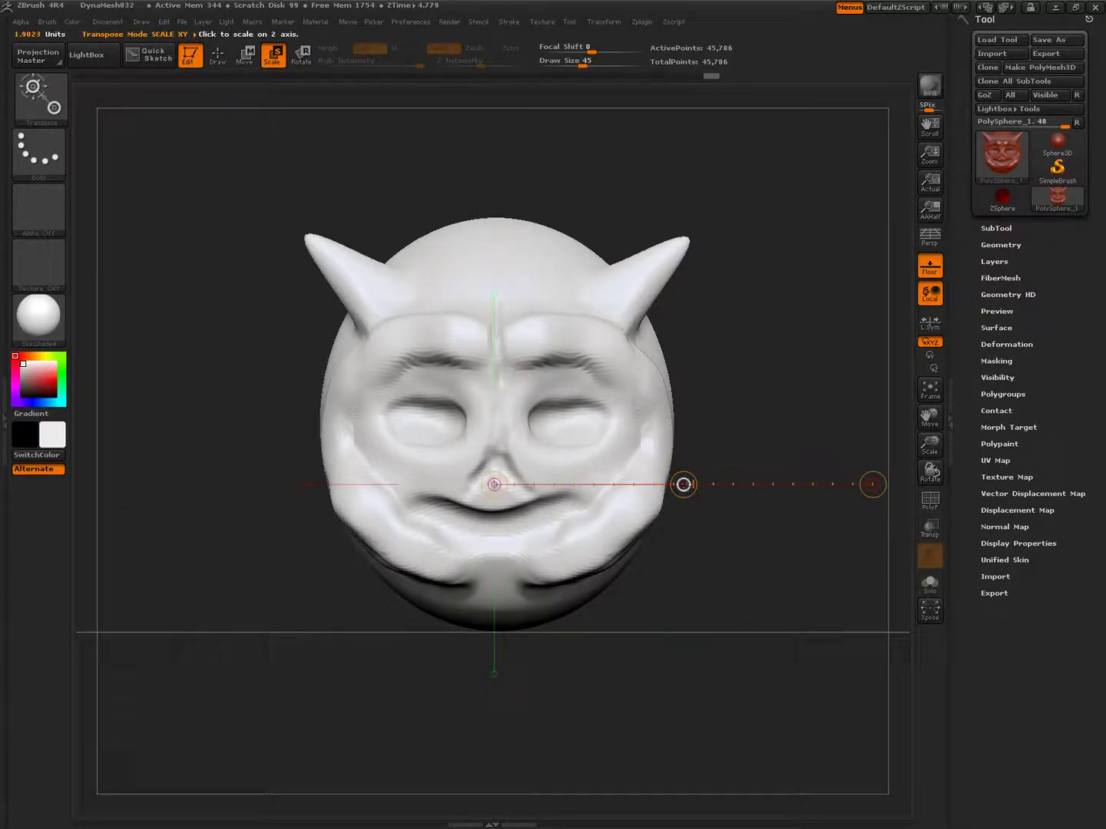
{"action": "left_click_drag", "start_coordinate": [682, 483], "coordinate": [656, 390]}
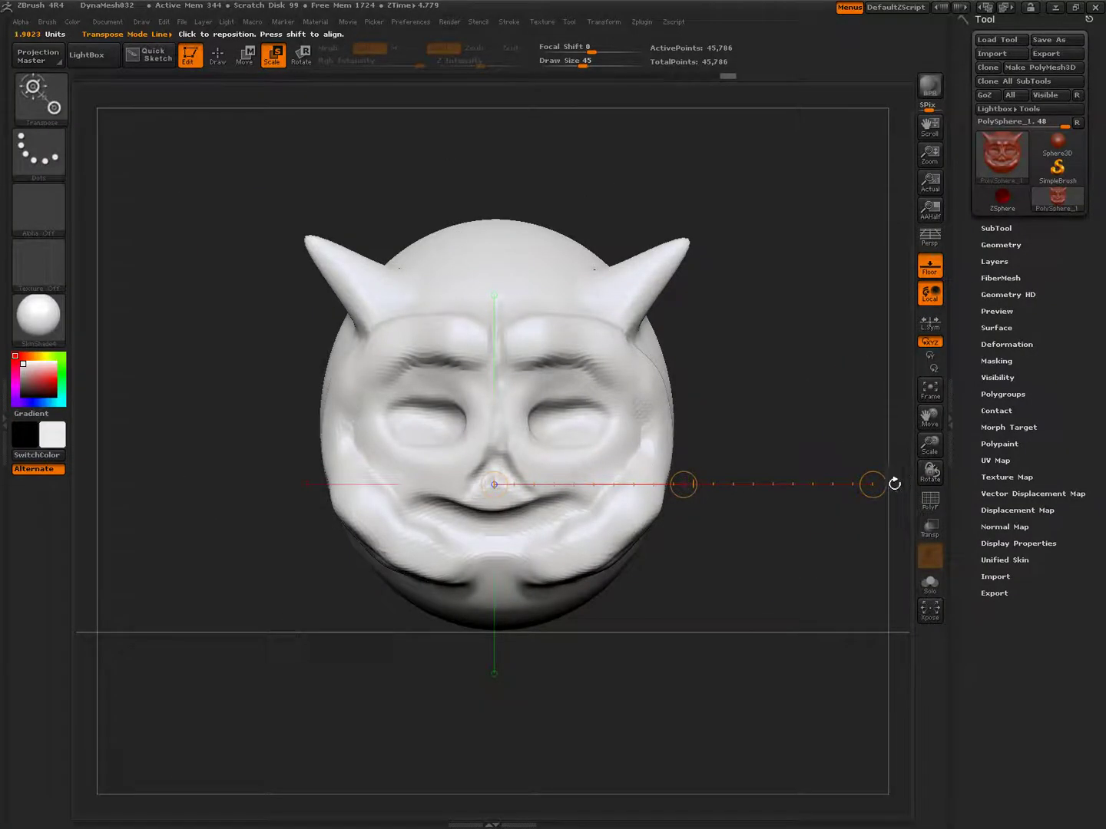
{"action": "mouse_move", "coordinate": [873, 485]}
{"action": "left_mouse_down"}
{"action": "mouse_move", "coordinate": [1104, 332]}
{"action": "mouse_move", "coordinate": [883, 460]}
{"action": "mouse_move", "coordinate": [735, 520]}
{"action": "mouse_move", "coordinate": [880, 490]}
{"action": "left_mouse_up"}
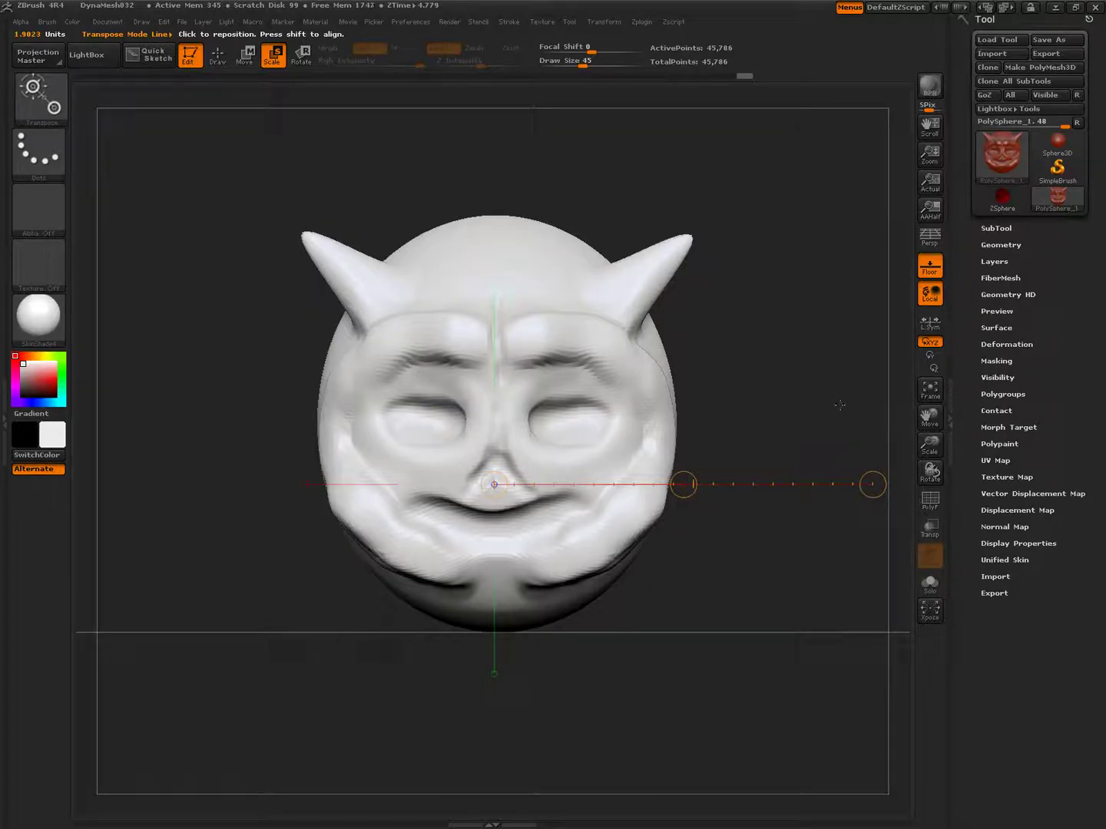
{"action": "key", "text": "r"}
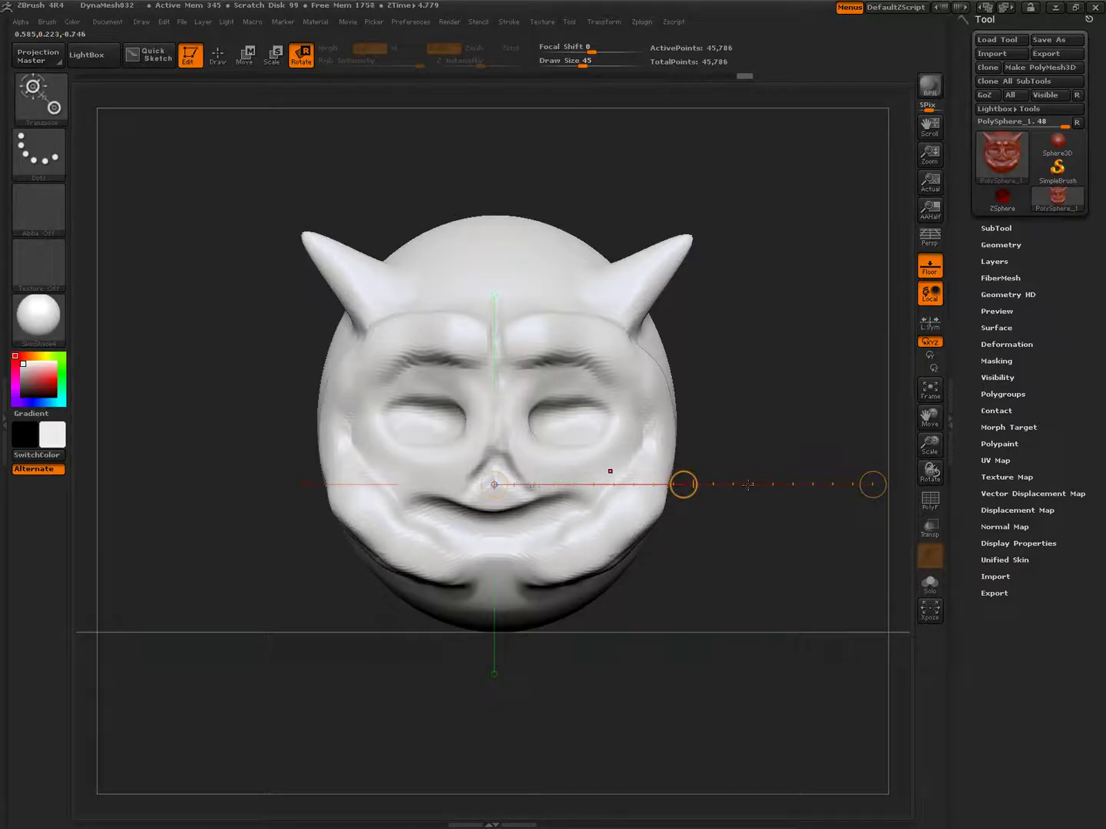
Set the horizontal action line's pivot on the nose and rotate the head around it to tip its top
{"action": "mouse_move", "coordinate": [504, 485]}
{"action": "left_mouse_down"}
{"action": "mouse_move", "coordinate": [432, 481]}
{"action": "mouse_move", "coordinate": [540, 482]}
{"action": "mouse_move", "coordinate": [496, 494]}
{"action": "mouse_move", "coordinate": [498, 483]}
{"action": "left_mouse_up"}
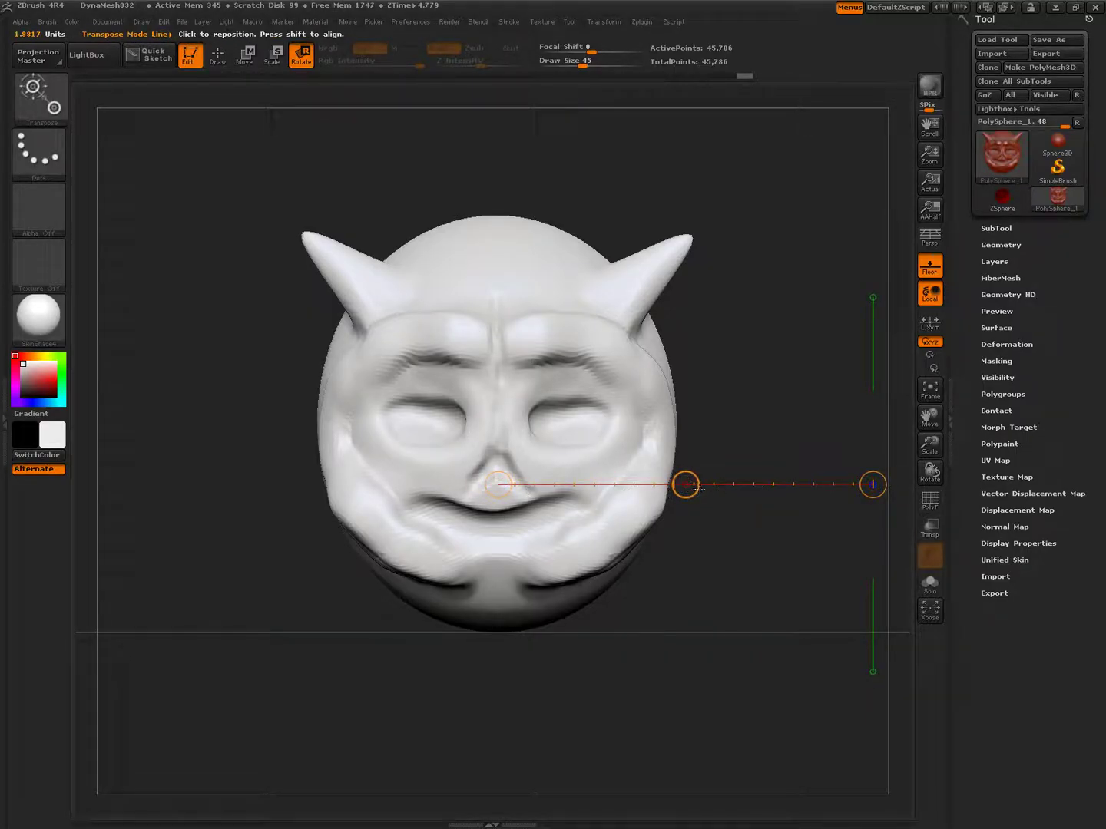
{"action": "left_click_drag", "start_coordinate": [691, 492], "coordinate": [619, 482]}
{"action": "left_click_drag", "start_coordinate": [434, 482], "coordinate": [501, 479]}
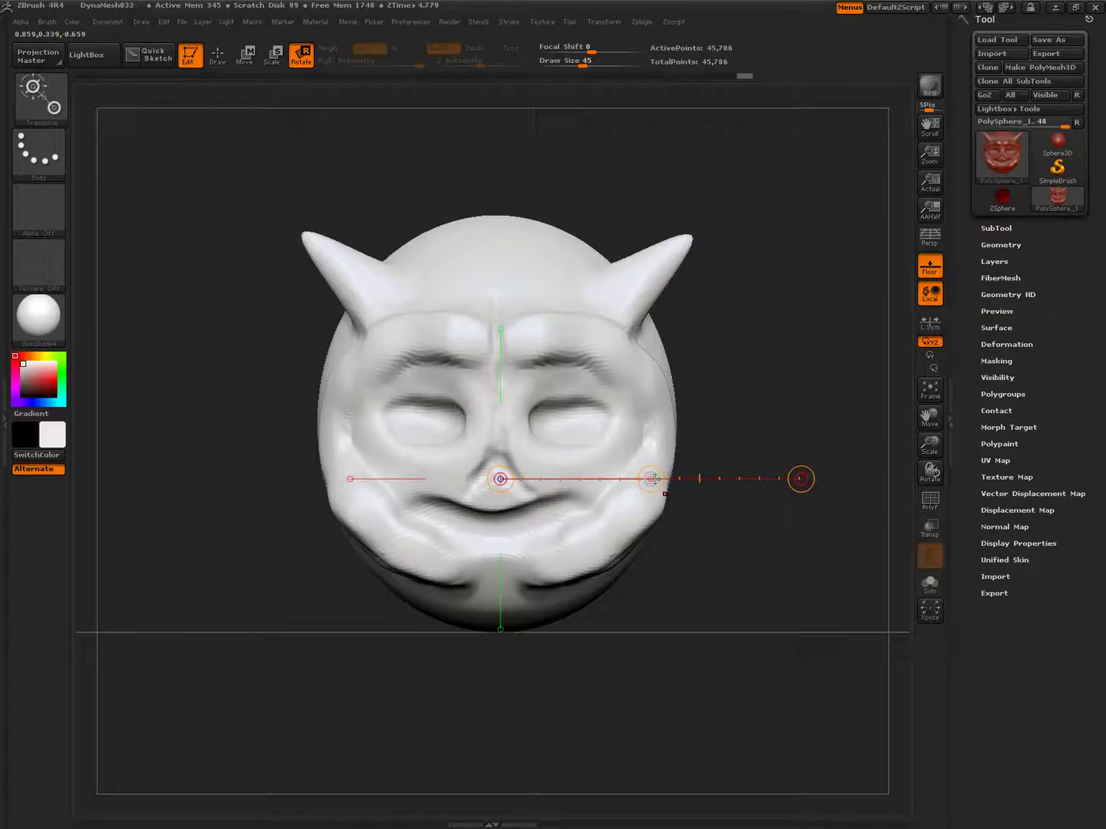
{"action": "left_click_drag", "start_coordinate": [651, 479], "coordinate": [713, 382]}
{"action": "left_click_drag", "start_coordinate": [722, 442], "coordinate": [721, 444]}
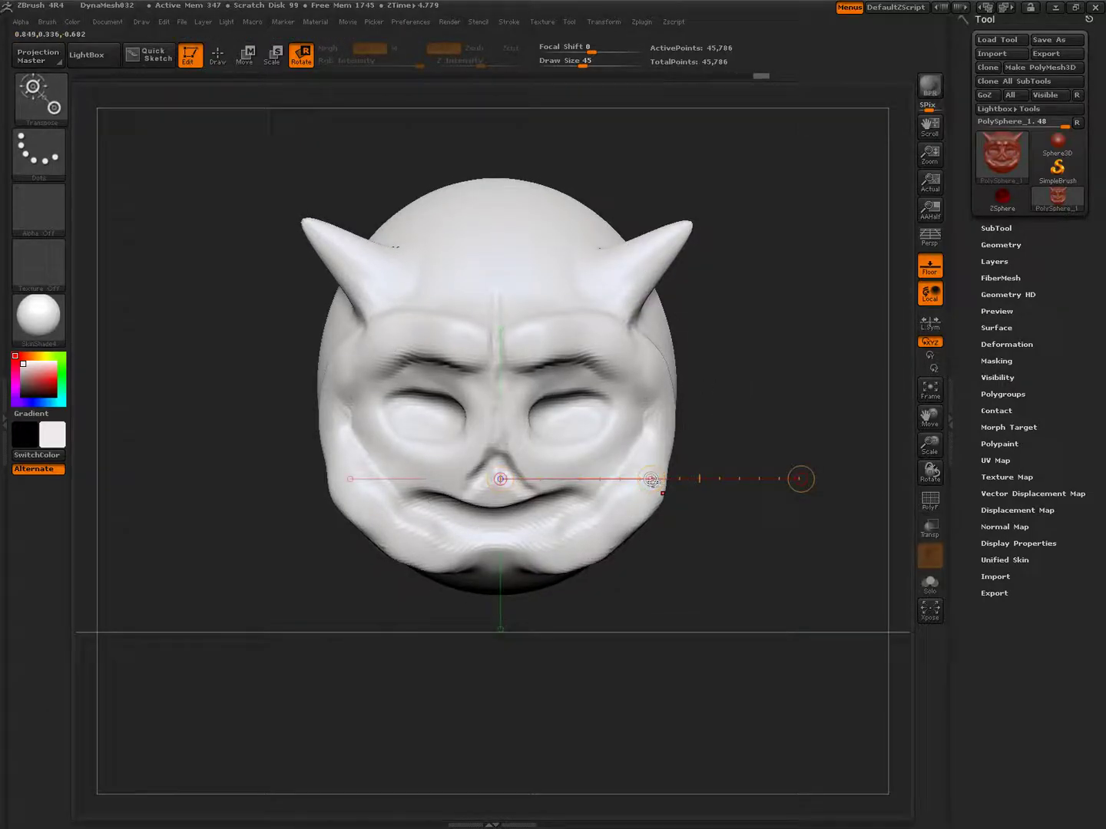
{"action": "left_click_drag", "start_coordinate": [651, 479], "coordinate": [751, 768]}
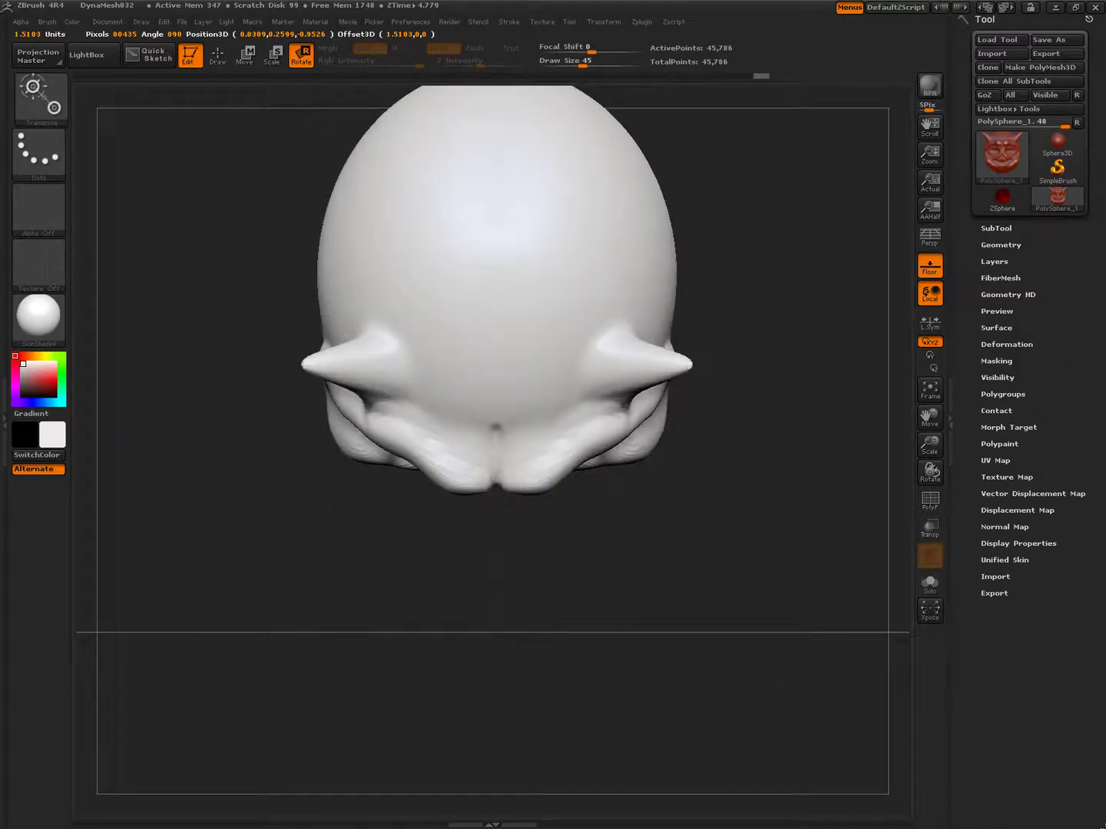
Undo the last two head rotations and orbit the camera down onto the top of the head
{"action": "key", "text": "ctrl+z"}
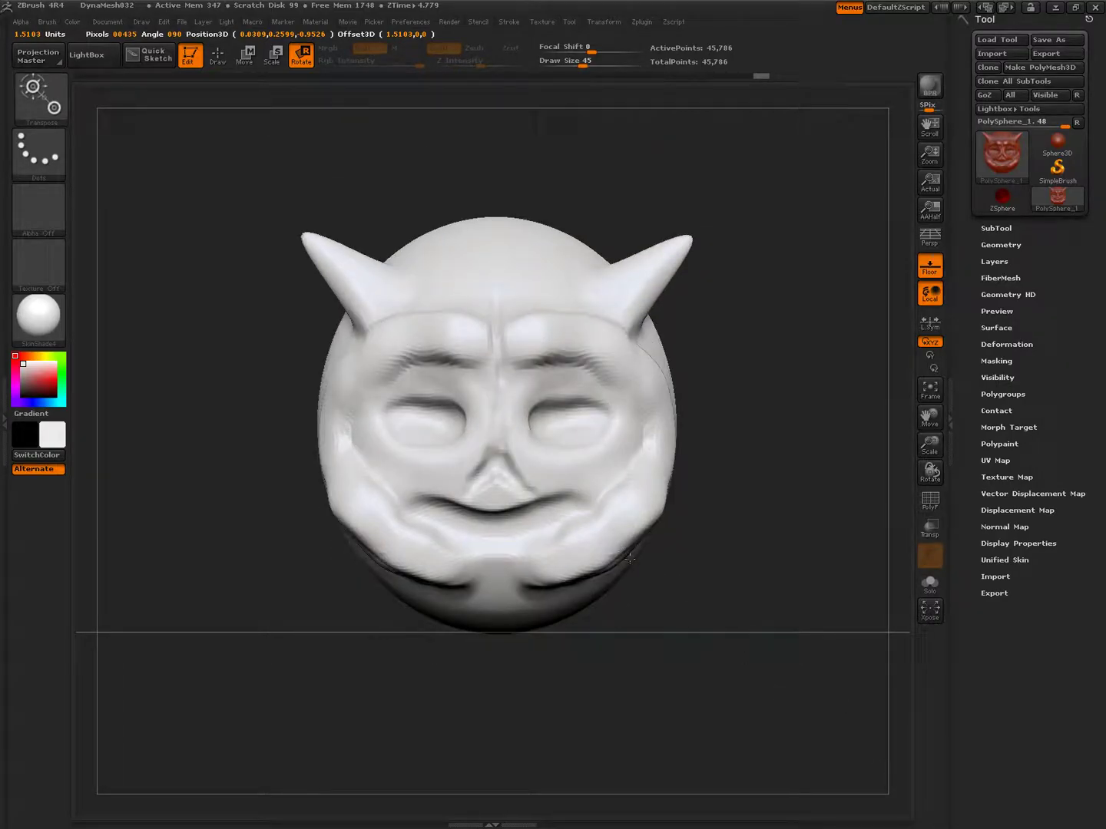
{"action": "key", "text": "ctrl+z"}
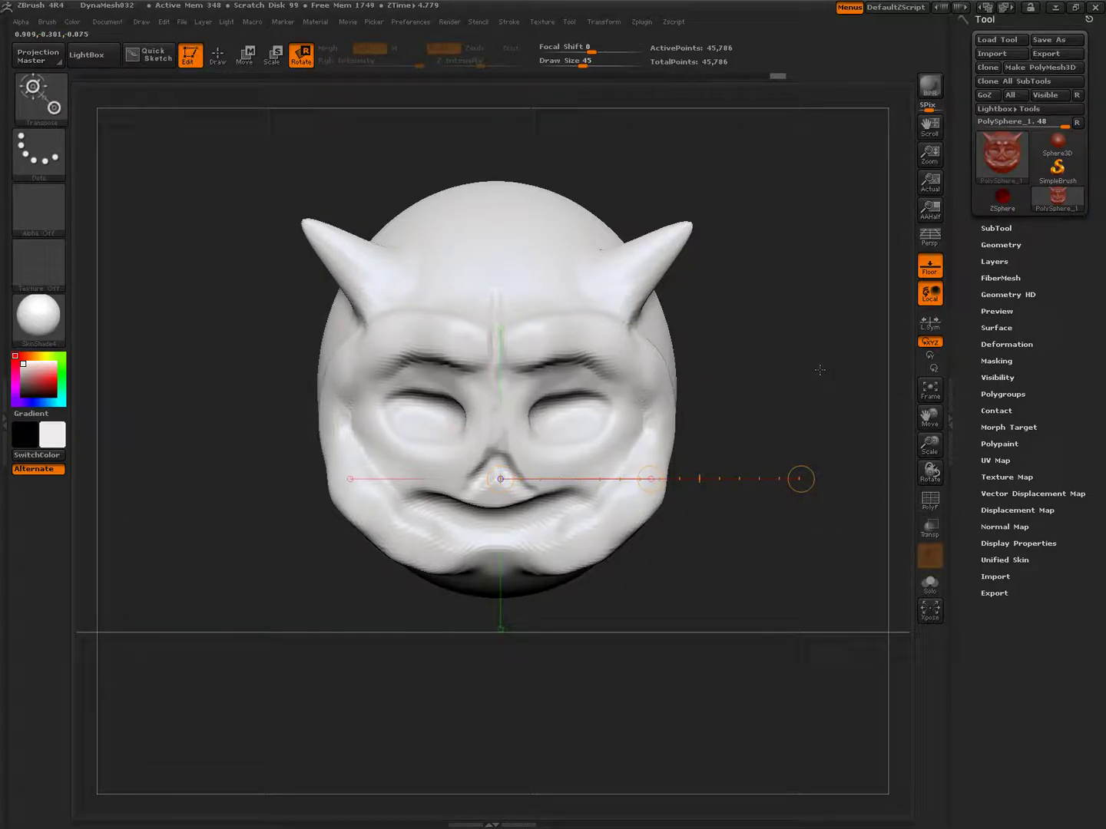
{"action": "left_click_drag", "start_coordinate": [820, 370], "coordinate": [820, 522]}
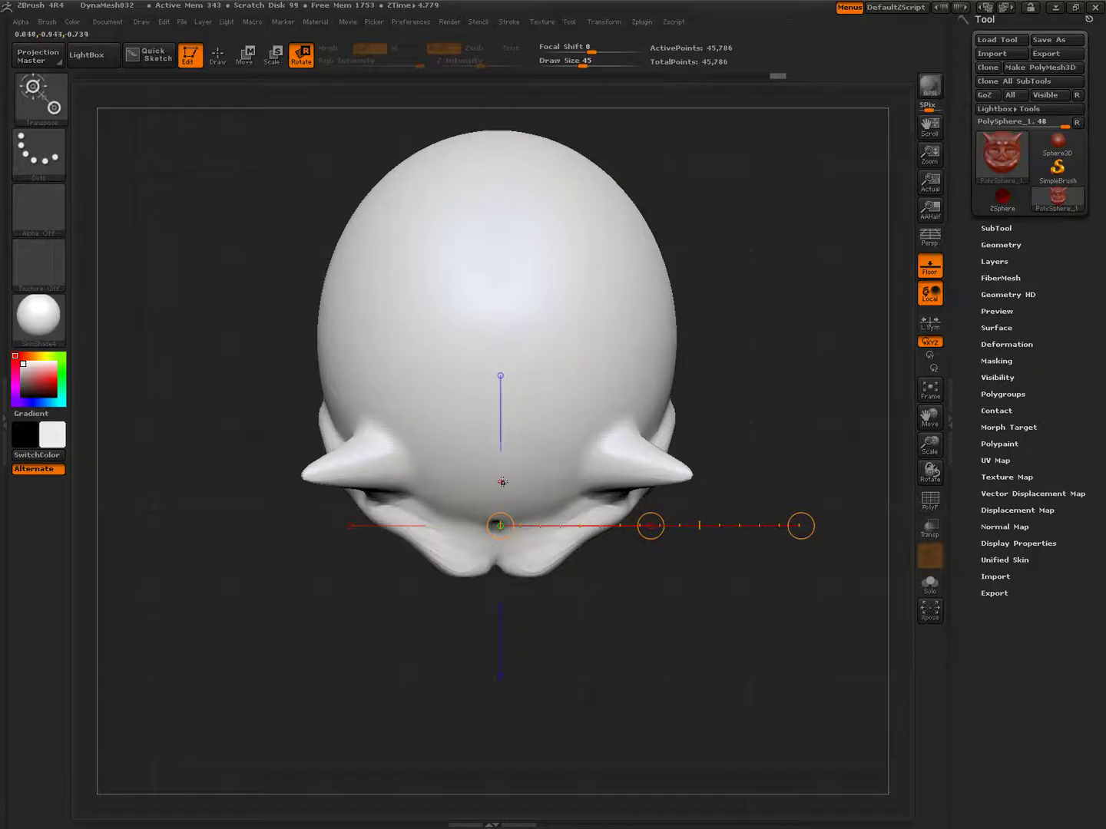
Draw a new horizontal action line from the head centre through the horns and spin the head around it
{"action": "left_click_drag", "start_coordinate": [502, 481], "coordinate": [792, 267]}
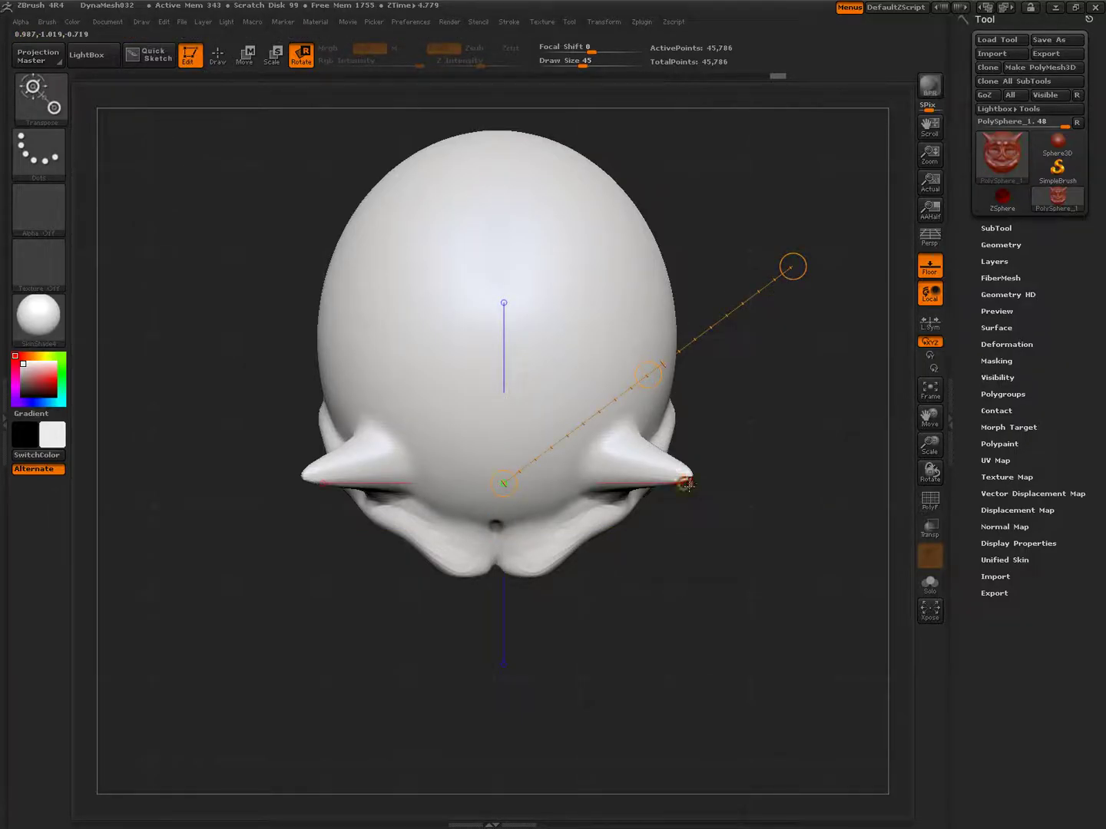
{"action": "left_click", "coordinate": [688, 485]}
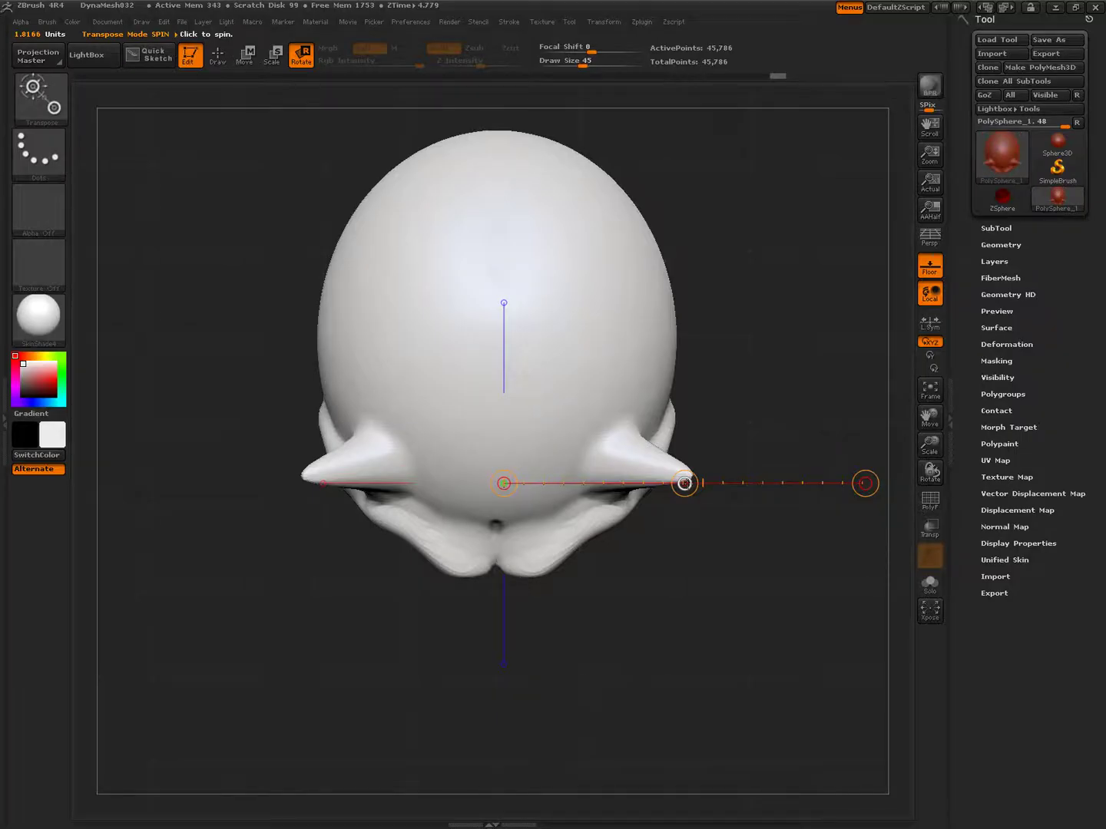
{"action": "left_click_drag", "start_coordinate": [684, 483], "coordinate": [630, 523]}
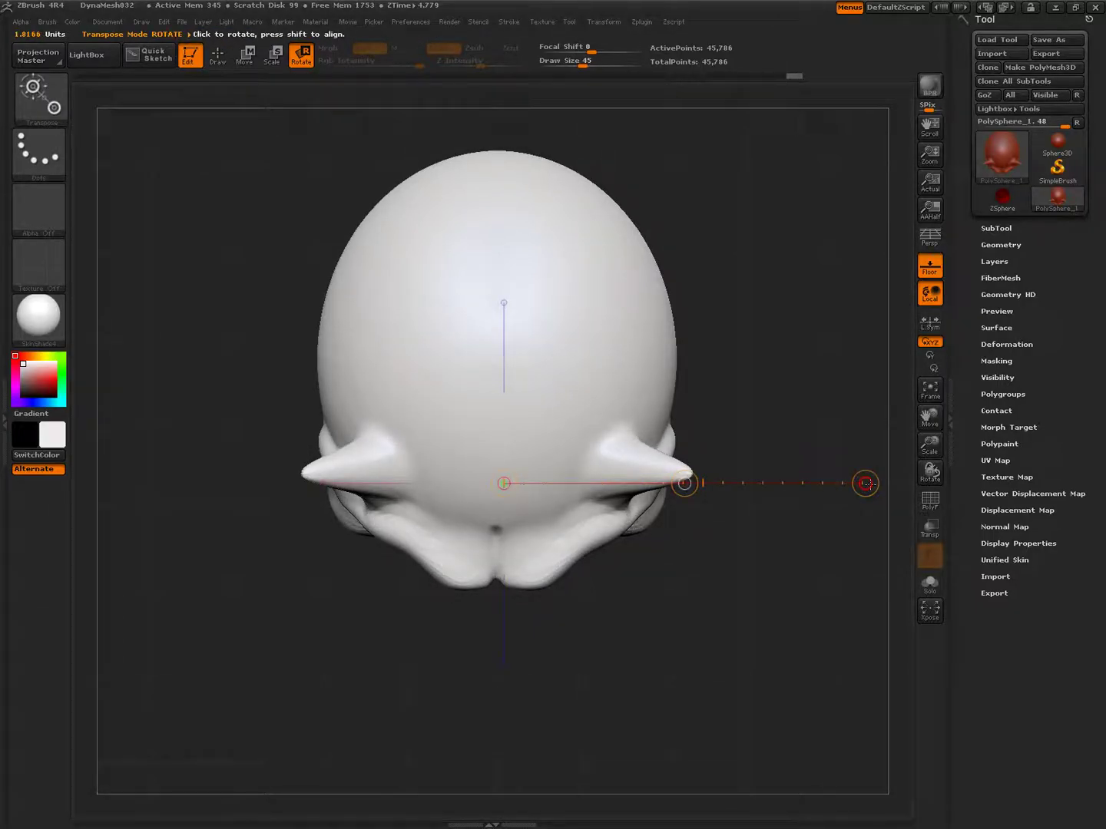
{"action": "left_click_drag", "start_coordinate": [866, 483], "coordinate": [820, 287]}
Keep rotating the head about the line, rolling it nearly upright to reveal more of the lower face
{"action": "left_click_drag", "start_coordinate": [738, 125], "coordinate": [231, 602]}
{"action": "mouse_move", "coordinate": [582, 686]}
{"action": "left_mouse_down"}
{"action": "mouse_move", "coordinate": [498, 369]}
{"action": "mouse_move", "coordinate": [405, 295]}
{"action": "mouse_move", "coordinate": [554, 264]}
{"action": "mouse_move", "coordinate": [914, 523]}
{"action": "mouse_move", "coordinate": [933, 569]}
{"action": "mouse_move", "coordinate": [847, 389]}
{"action": "mouse_move", "coordinate": [935, 512]}
{"action": "left_mouse_up"}
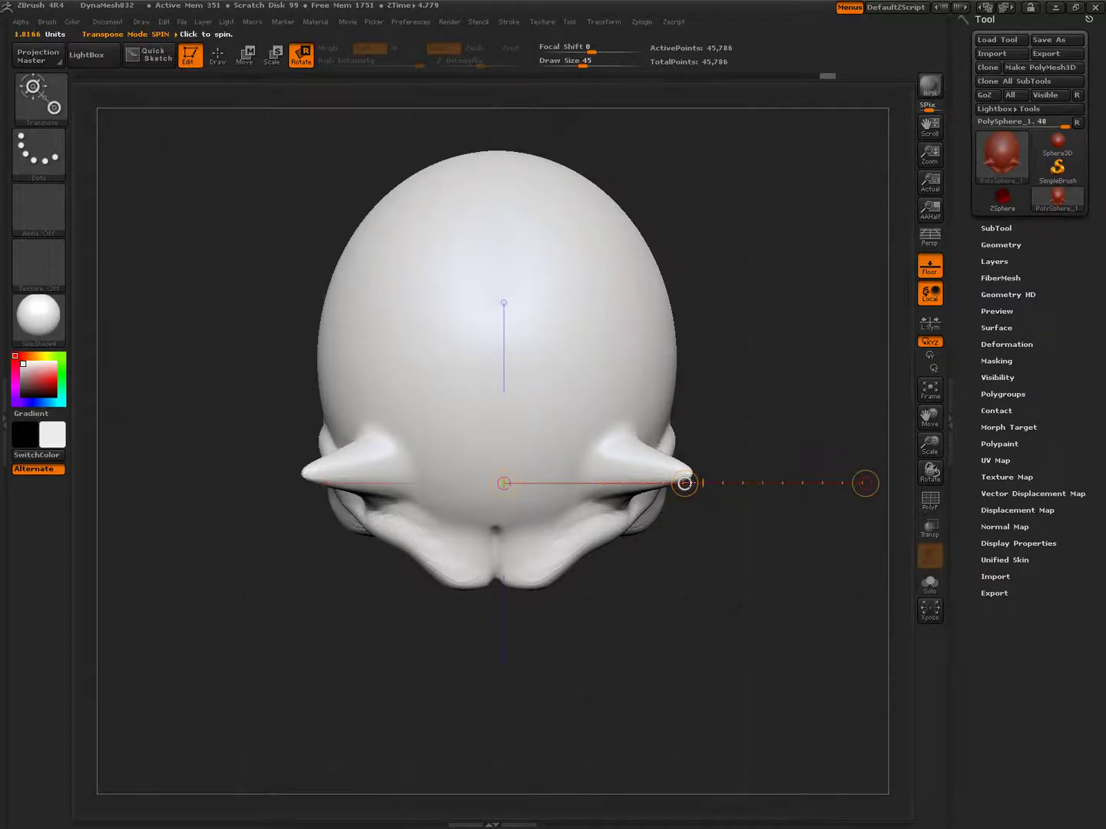
{"action": "left_click_drag", "start_coordinate": [686, 483], "coordinate": [690, 359]}
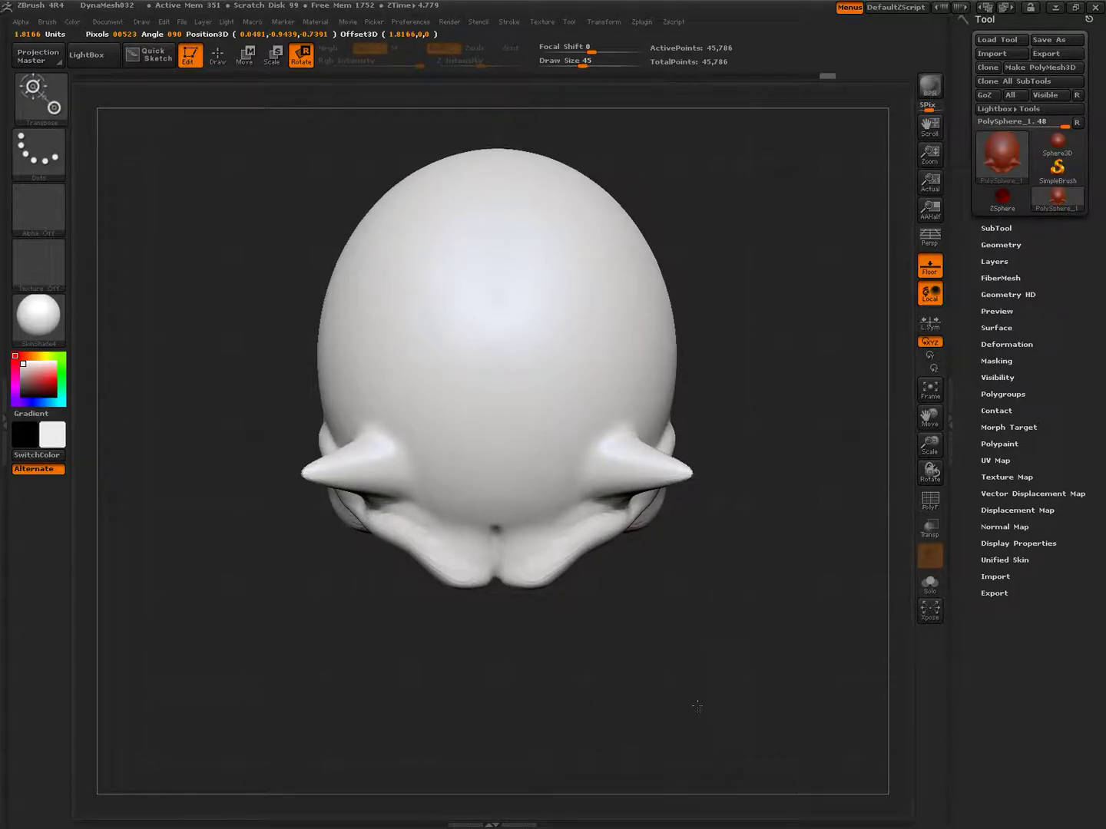
{"action": "left_click_drag", "start_coordinate": [696, 705], "coordinate": [625, 84]}
{"action": "left_click_drag", "start_coordinate": [606, 668], "coordinate": [536, 21]}
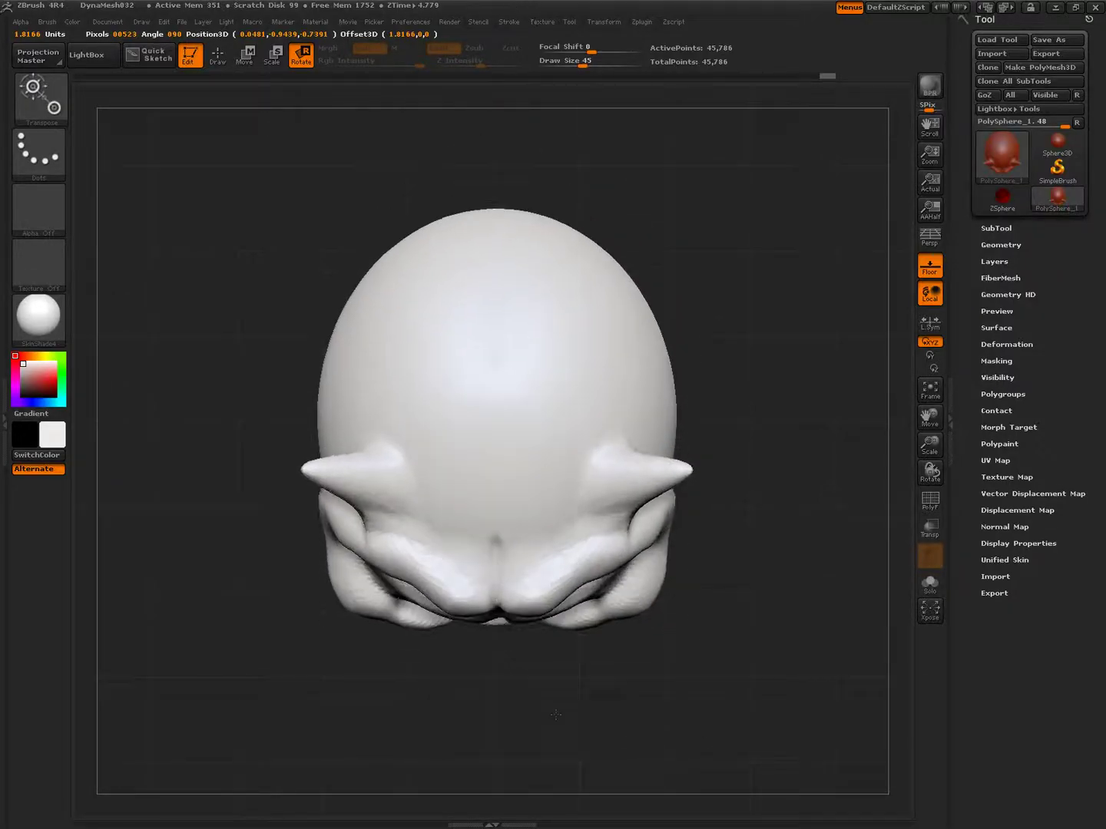
{"action": "mouse_move", "coordinate": [507, 483]}
{"action": "left_mouse_down"}
{"action": "mouse_move", "coordinate": [863, 481]}
{"action": "mouse_move", "coordinate": [834, 328]}
{"action": "mouse_move", "coordinate": [741, 178]}
{"action": "mouse_move", "coordinate": [494, 158]}
{"action": "mouse_move", "coordinate": [676, 430]}
{"action": "mouse_move", "coordinate": [888, 691]}
{"action": "mouse_move", "coordinate": [852, 539]}
{"action": "left_mouse_up"}
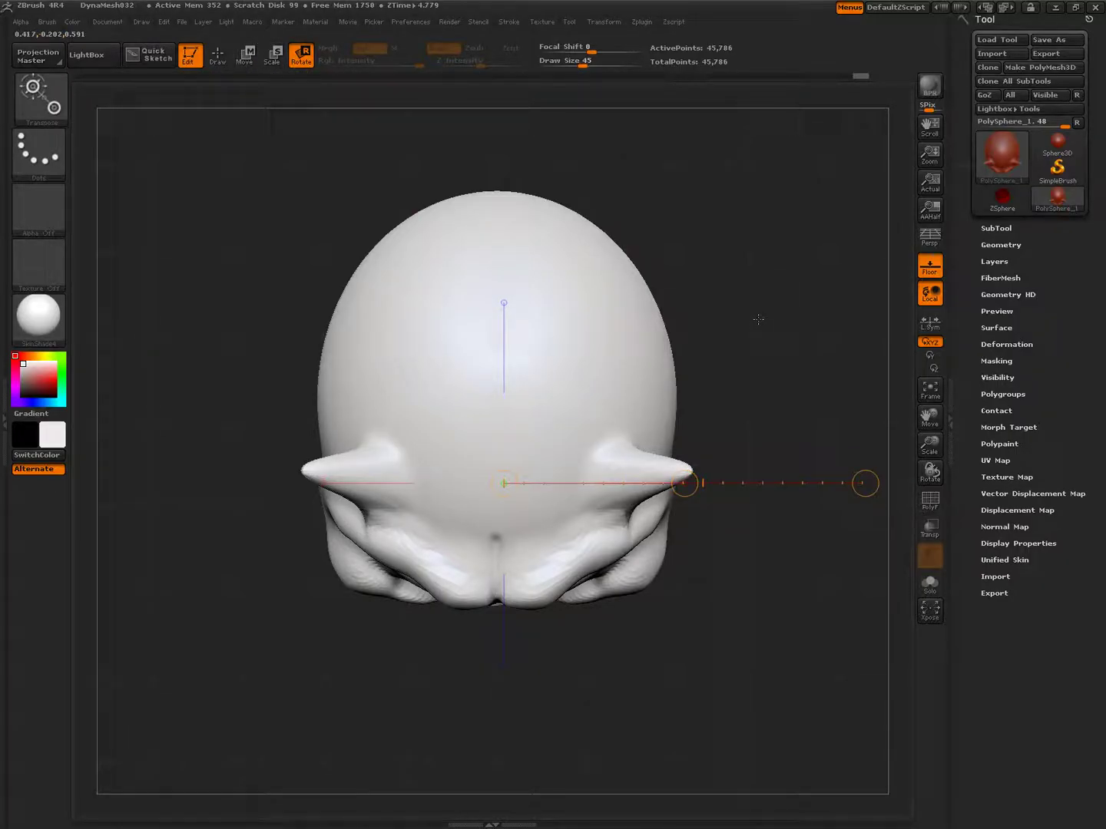
Orbit back to the front view of the face and pan the devil head up into the canvas centre
{"action": "left_click_drag", "start_coordinate": [769, 313], "coordinate": [766, 164]}
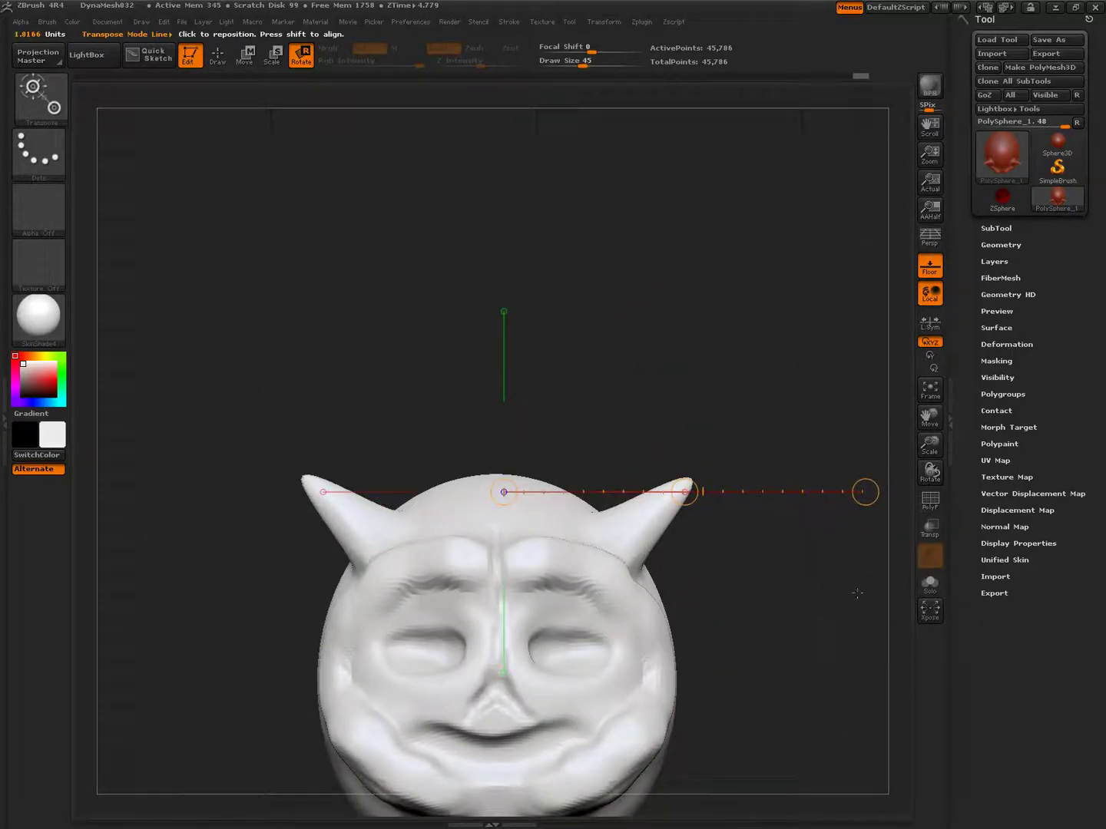
{"action": "left_click_drag", "start_coordinate": [824, 625], "coordinate": [794, 345], "text": "alt"}
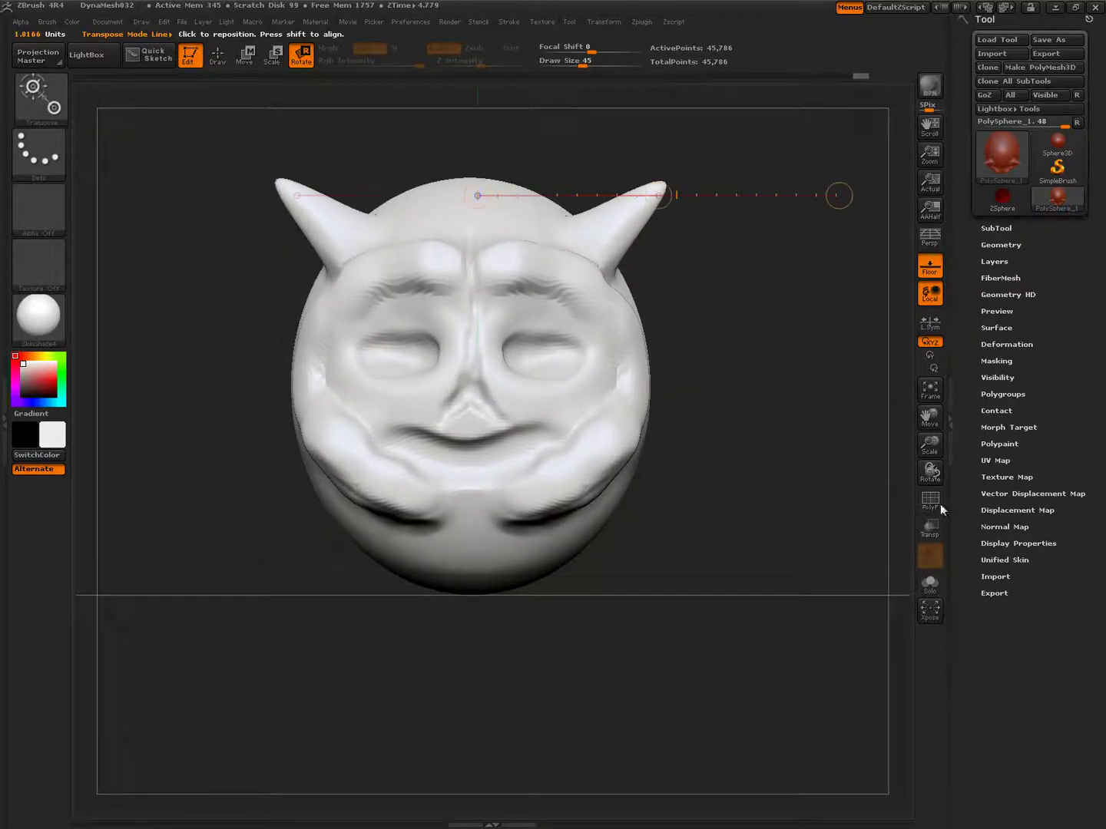